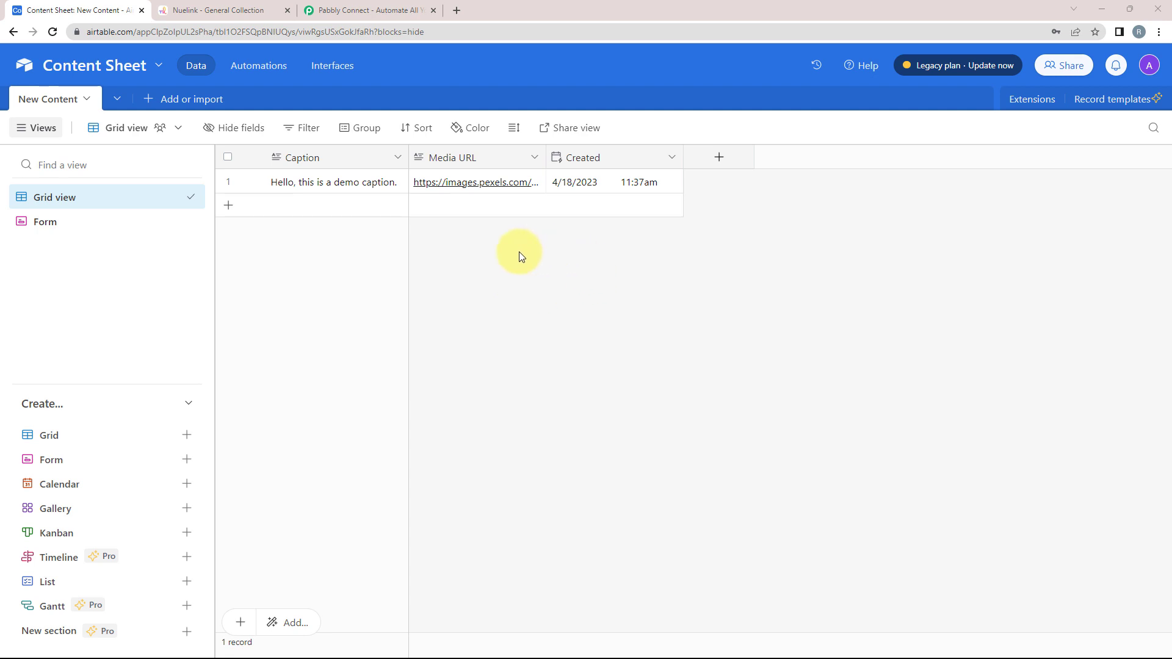
# Review the New Content table in Airtable and the General collection in Nuelink.
pyautogui.click(208, 10)
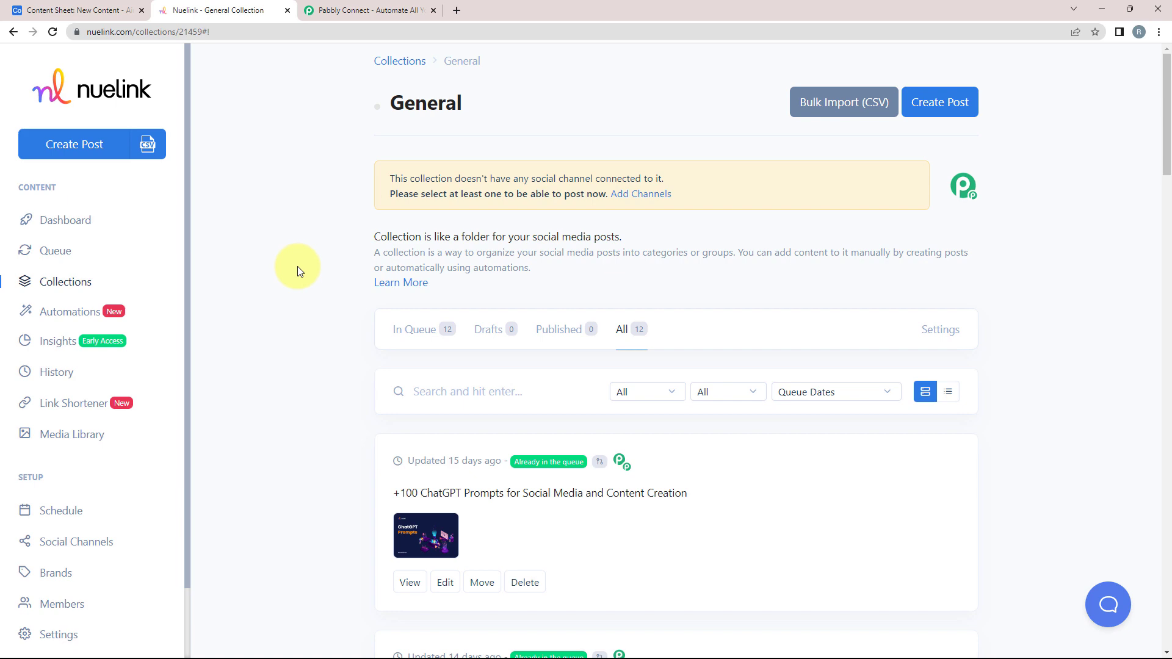
pyautogui.click(79, 10)
pyautogui.click(219, 7)
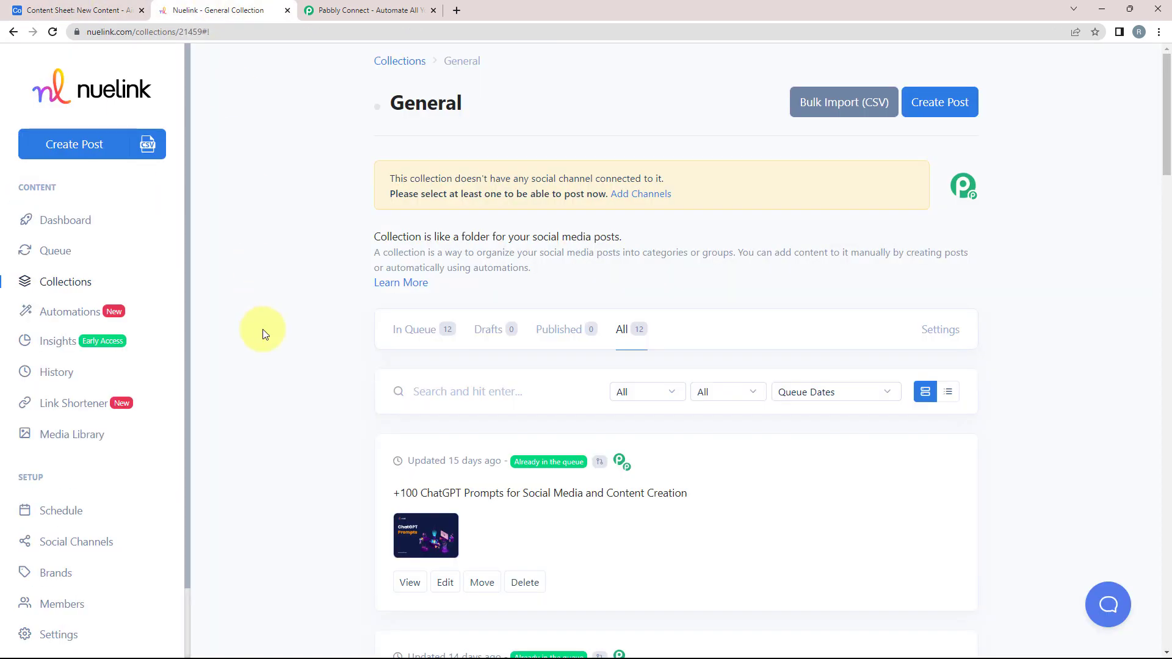
pyautogui.click(34, 10)
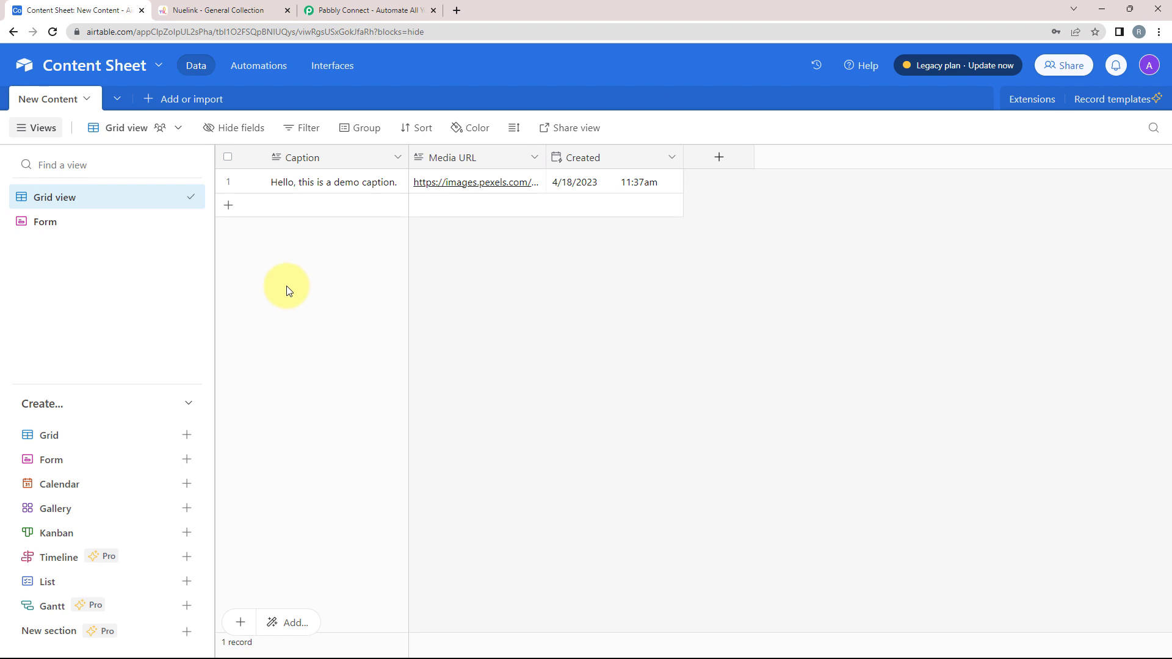
pyautogui.click(223, 9)
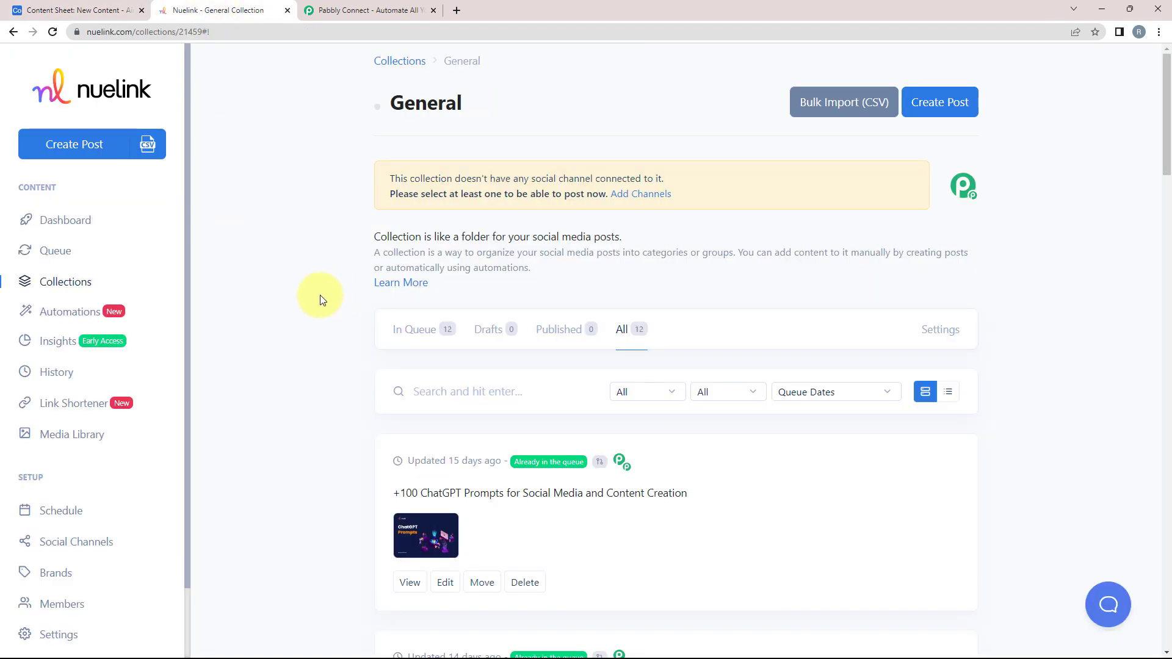
# Switch to the Pabbly website, sign in to the account and open the Pabbly Connect dashboard.
pyautogui.click(380, 3)
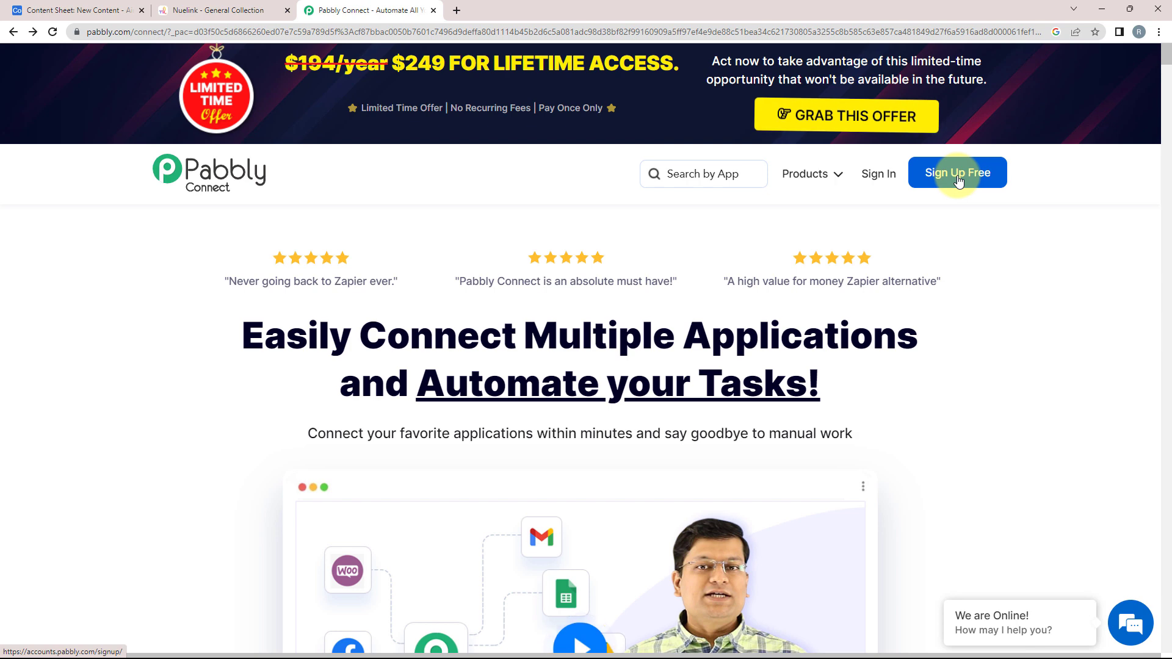
pyautogui.click(879, 173)
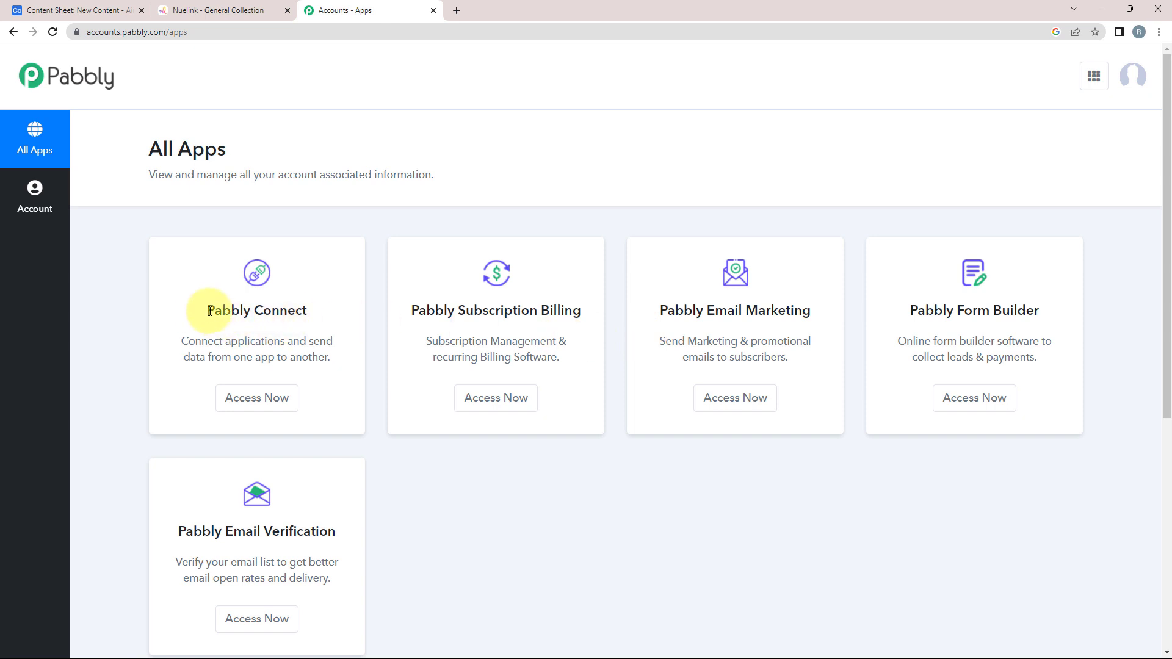
pyautogui.moveTo(208, 312); pyautogui.dragTo(296, 312)
pyautogui.click(239, 330)
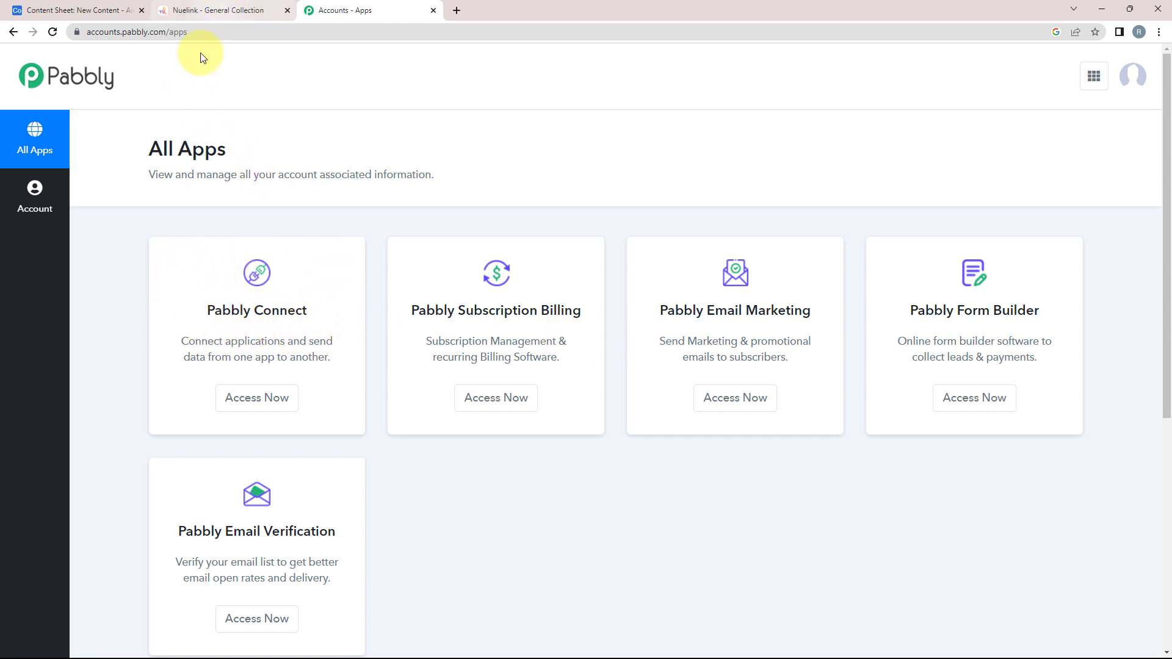
pyautogui.moveTo(209, 309); pyautogui.dragTo(307, 310)
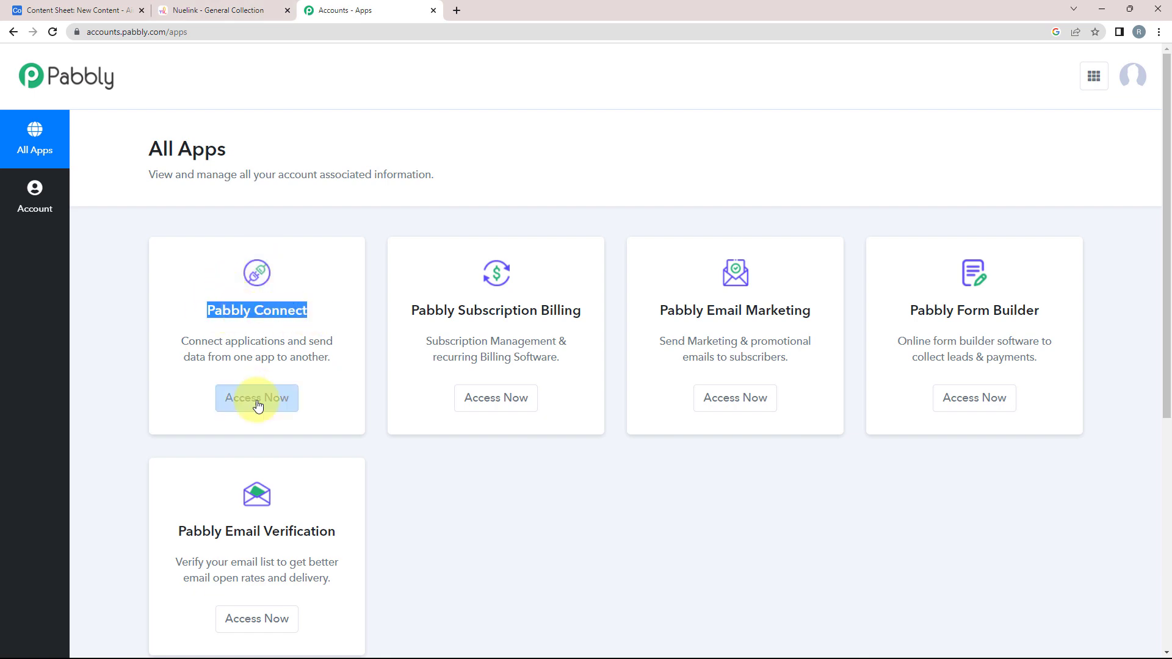
pyautogui.click(257, 398)
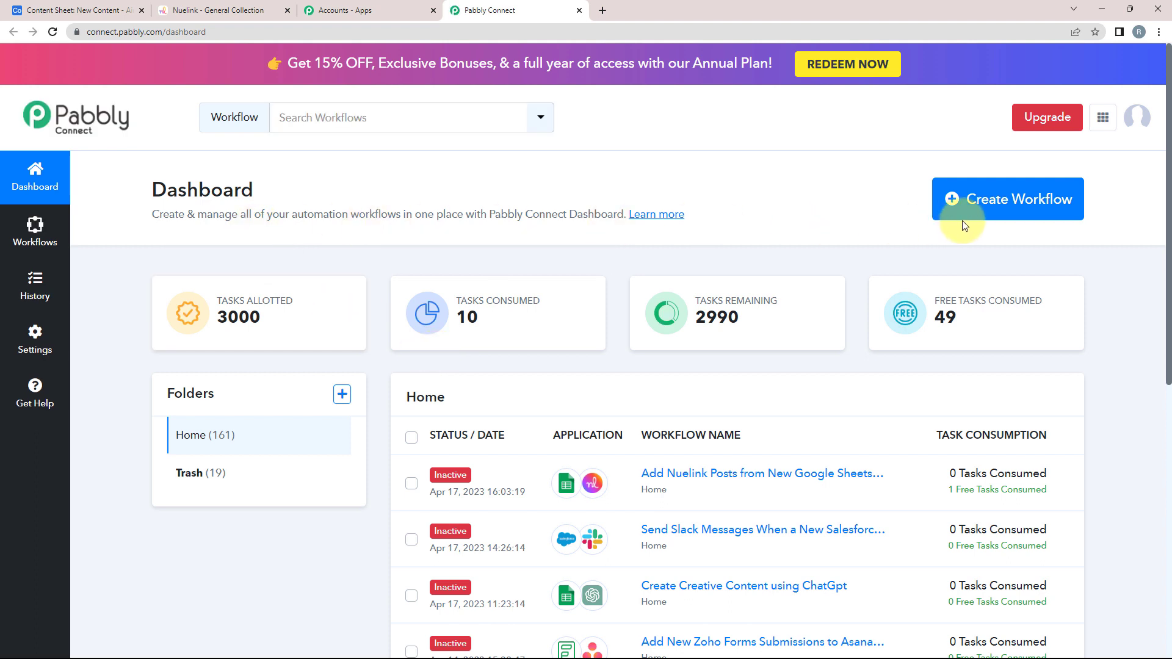
# Create a new workflow named "Add Posts to Nuelink from New Airtable Records".
pyautogui.click(1001, 209)
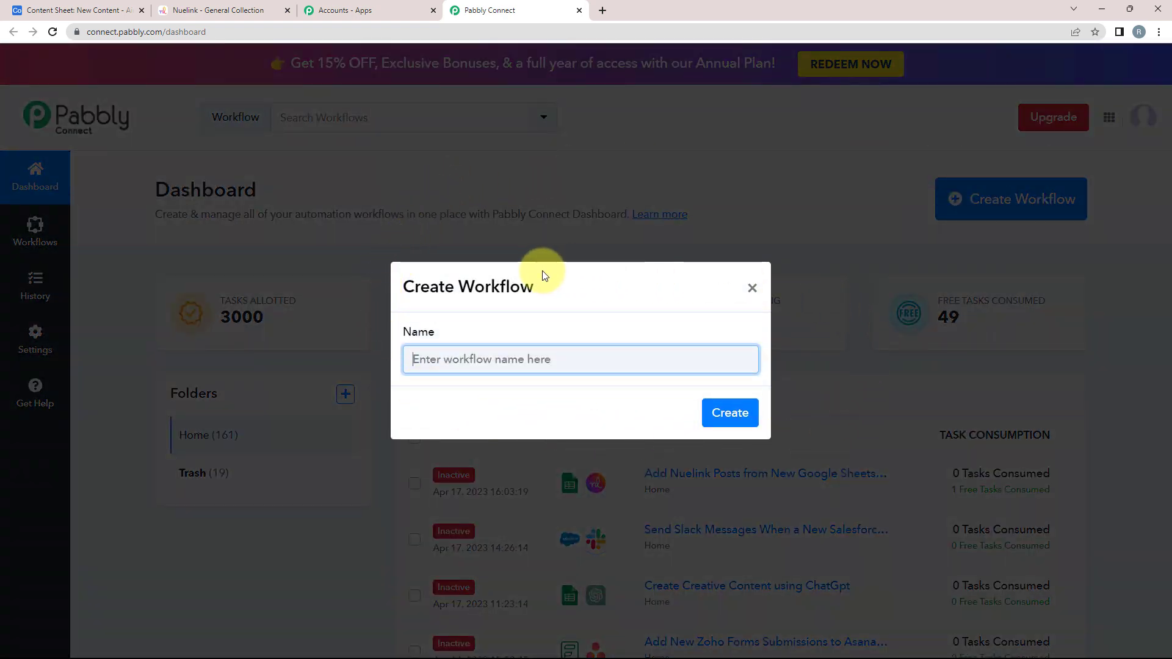
pyautogui.write('Add Posts to Nuelink from New Airtable Records')
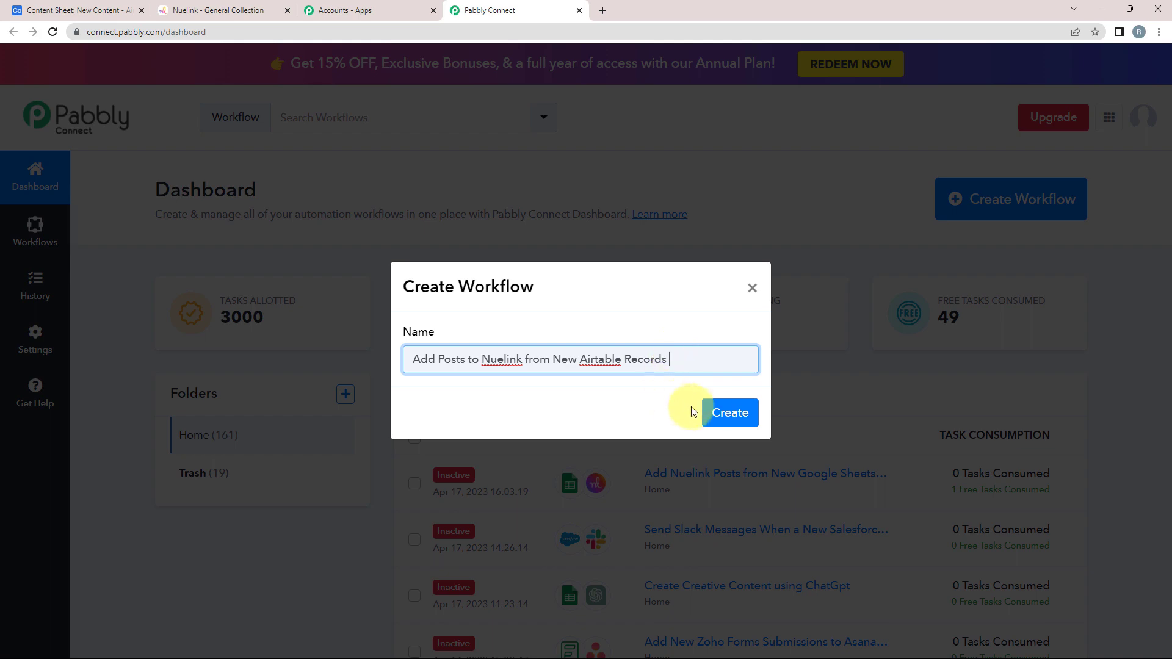
pyautogui.click(709, 413)
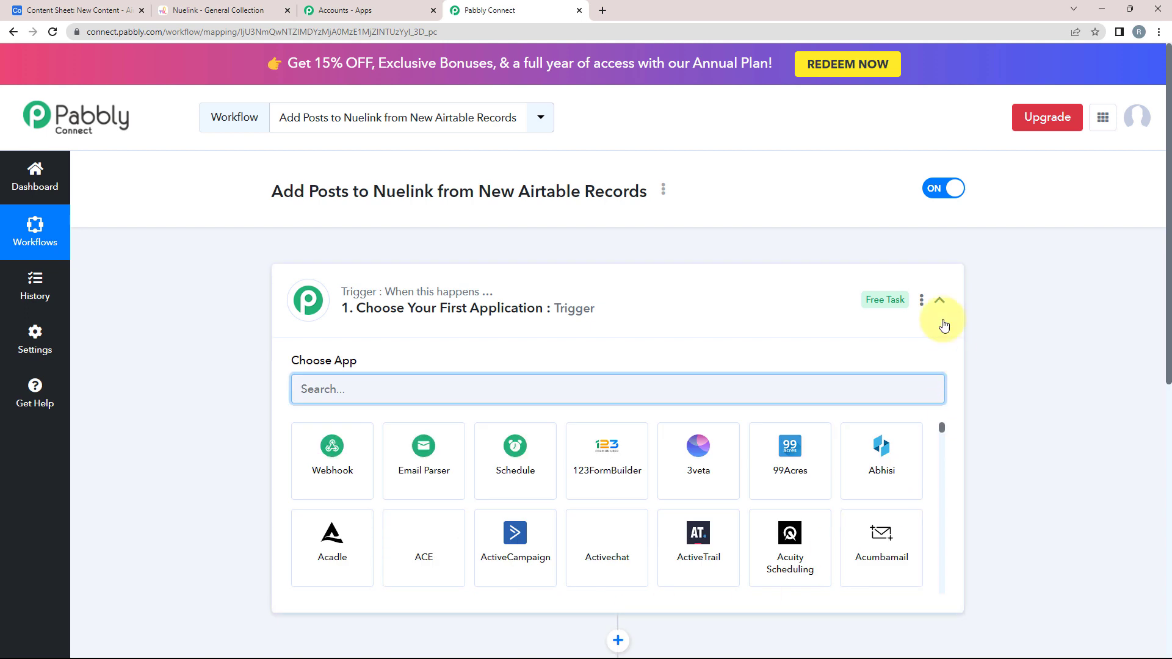
# Set the workflow's trigger application to Airtable with New Record as the trigger event.
pyautogui.click(939, 300)
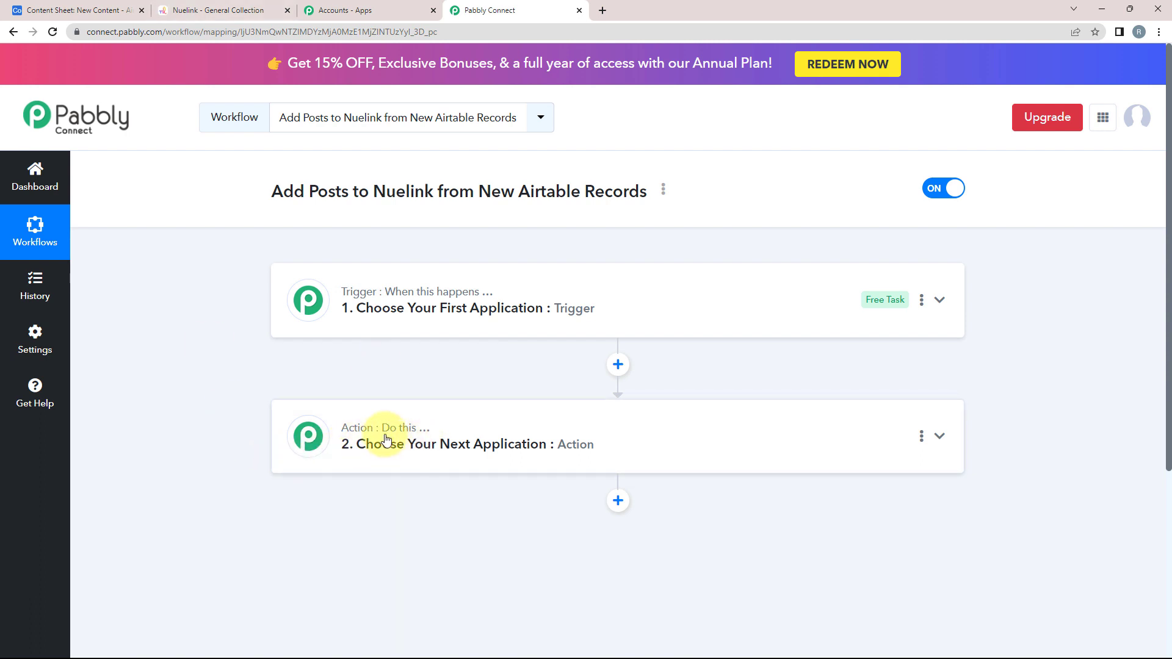
pyautogui.click(373, 308)
pyautogui.click(337, 391)
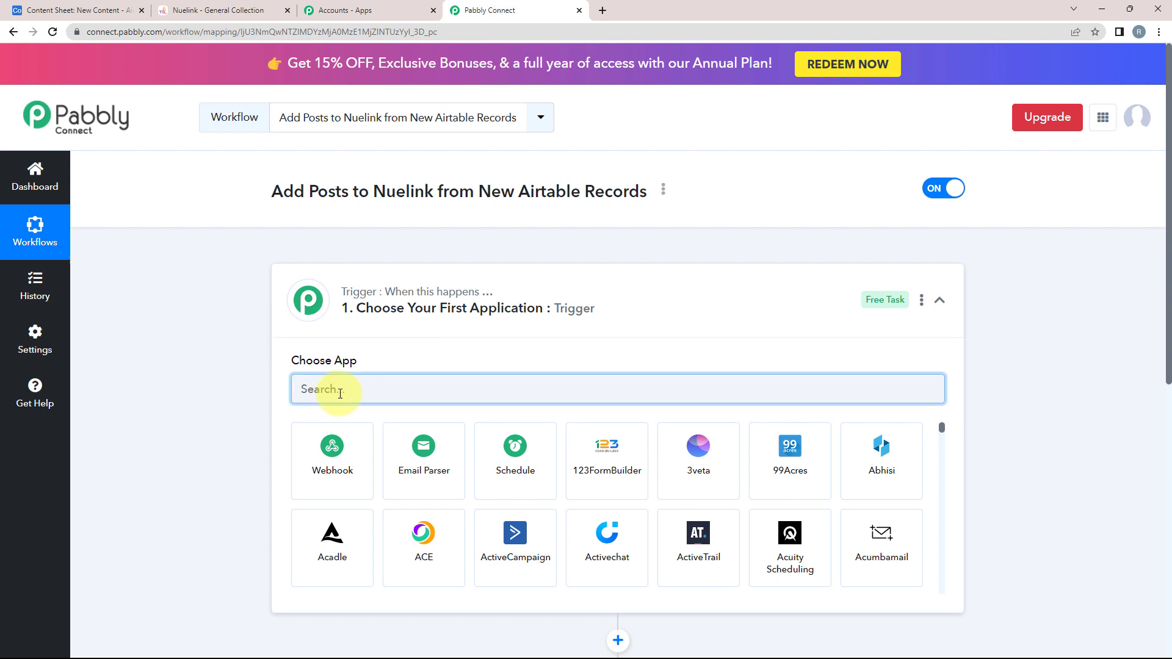
pyautogui.write('airtab')
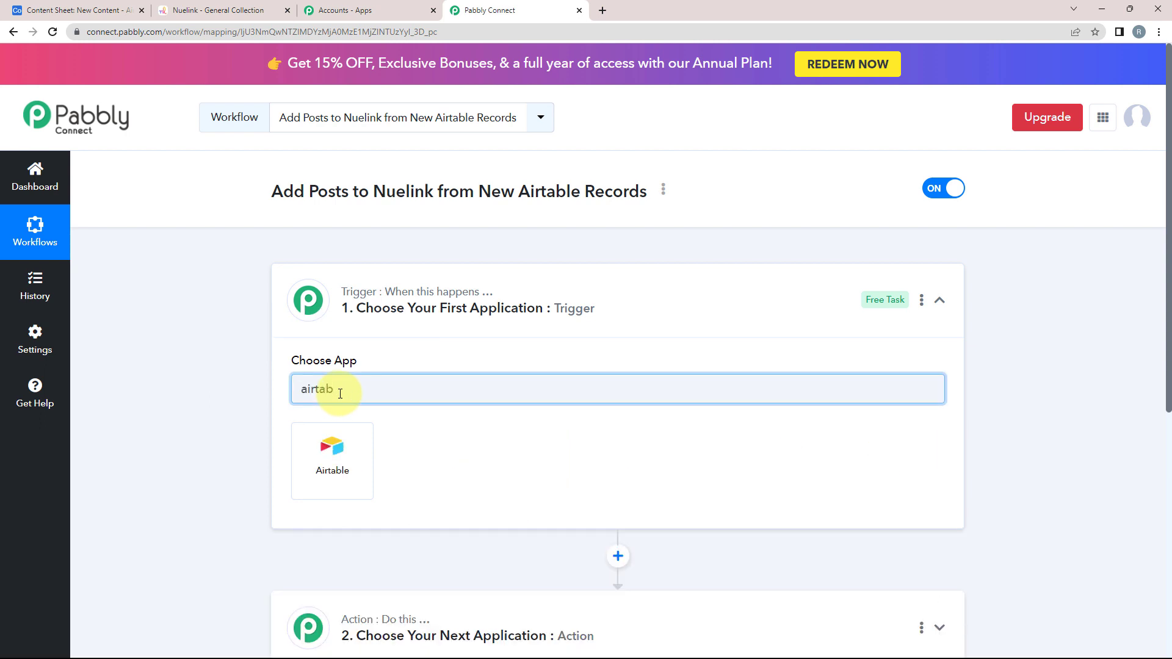
pyautogui.click(315, 436)
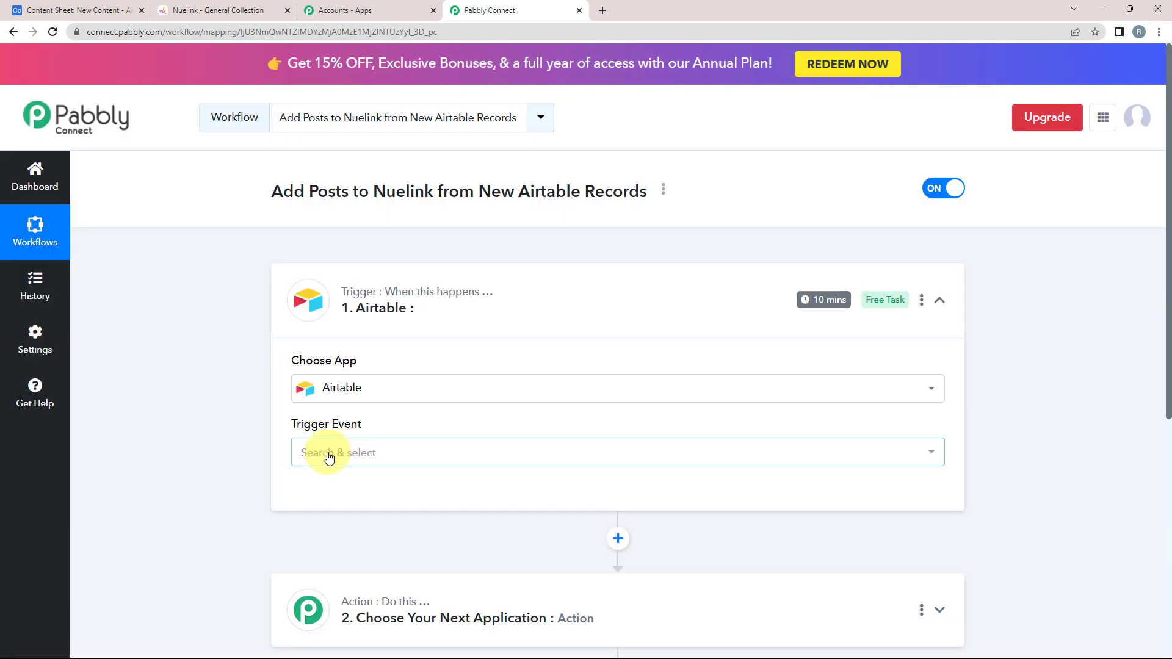
pyautogui.click(325, 455)
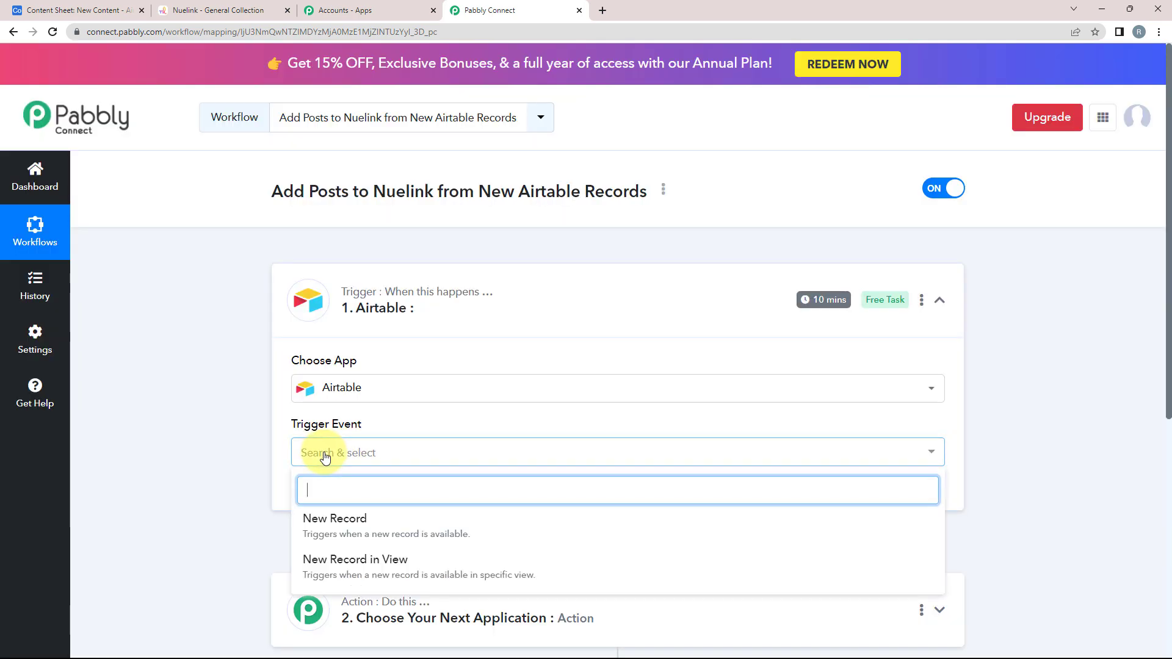
pyautogui.click(324, 520)
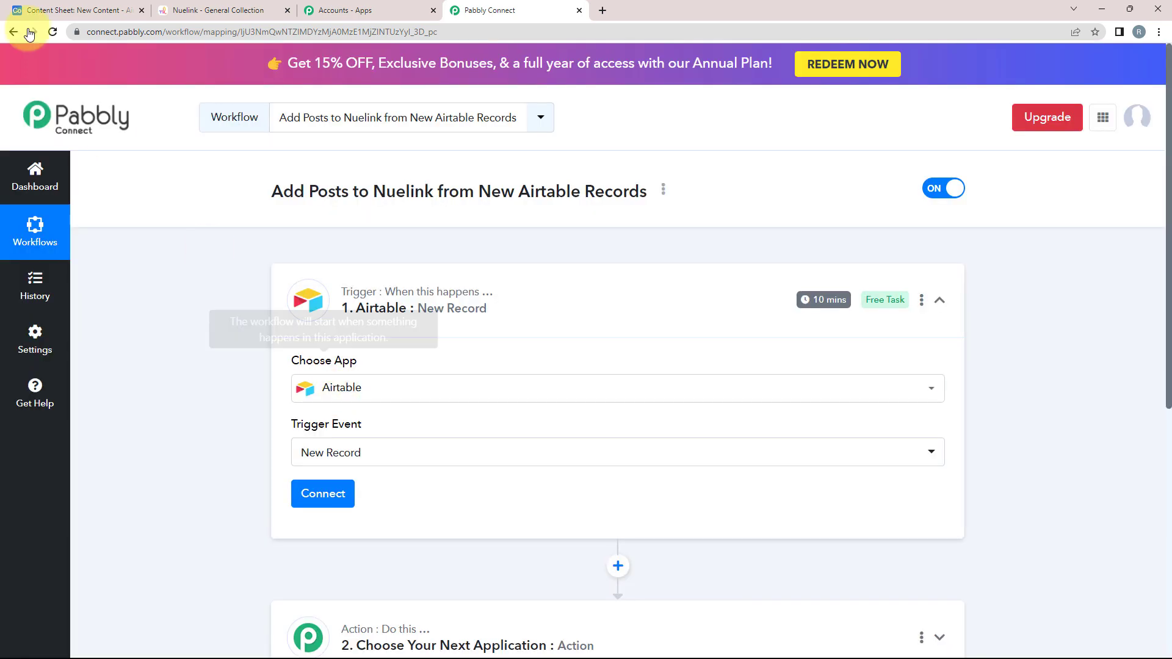
# Check the Airtable table, return to Pabbly Connect and start connecting the trigger's Airtable account with a new connection.
pyautogui.click(37, 10)
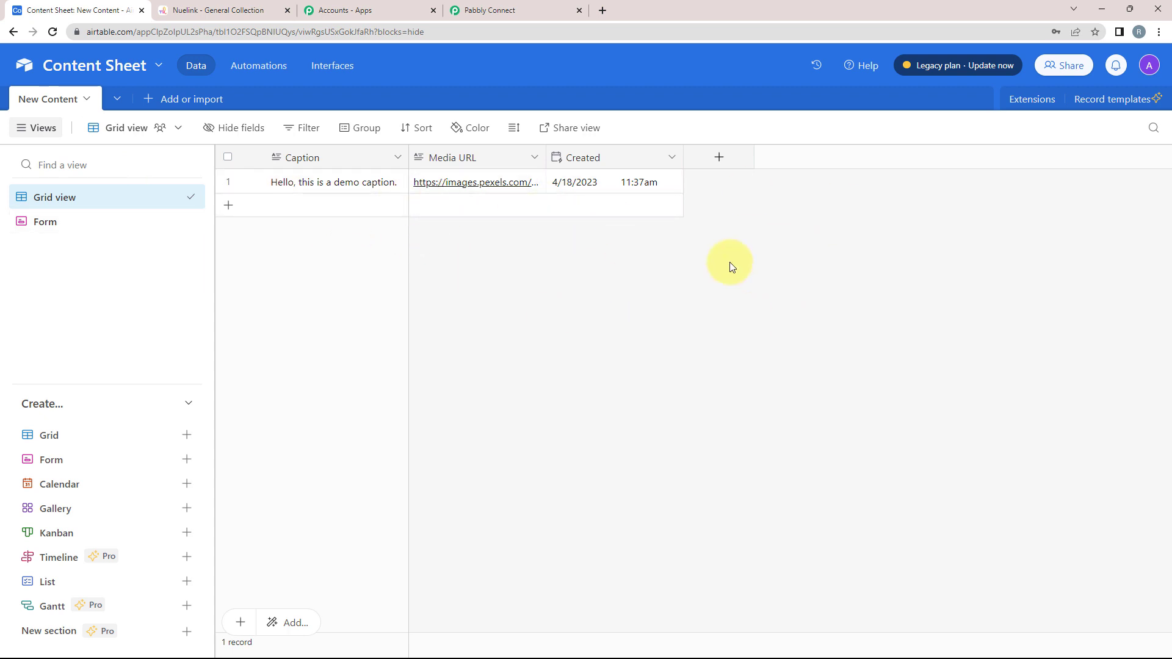
pyautogui.click(567, 6)
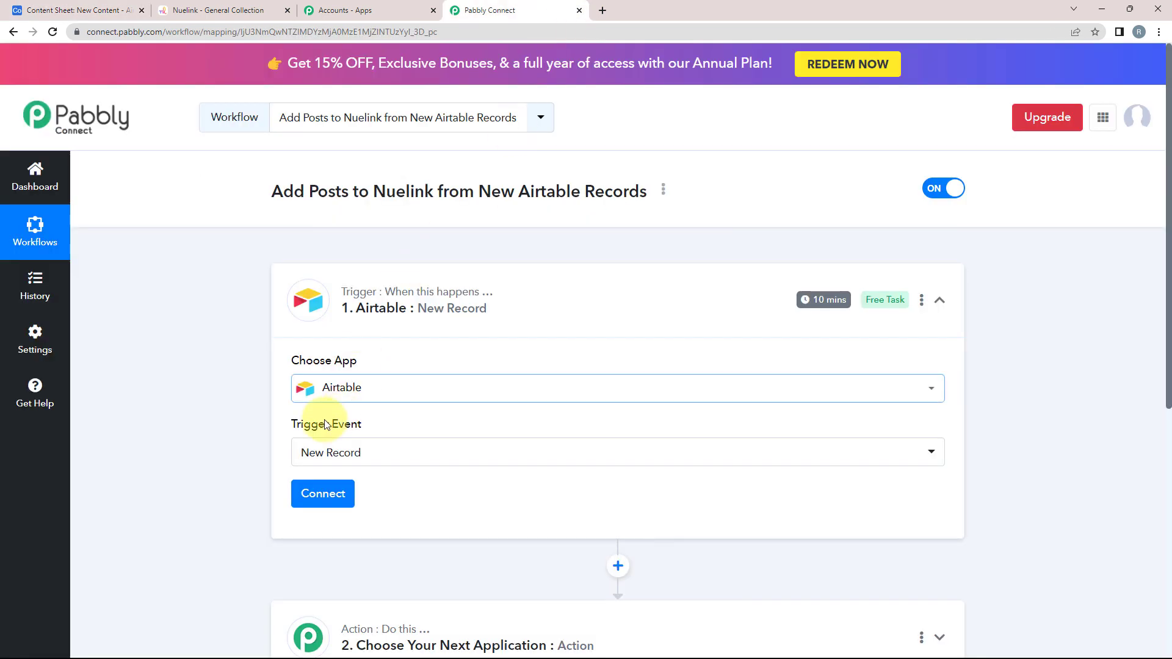
pyautogui.click(310, 510)
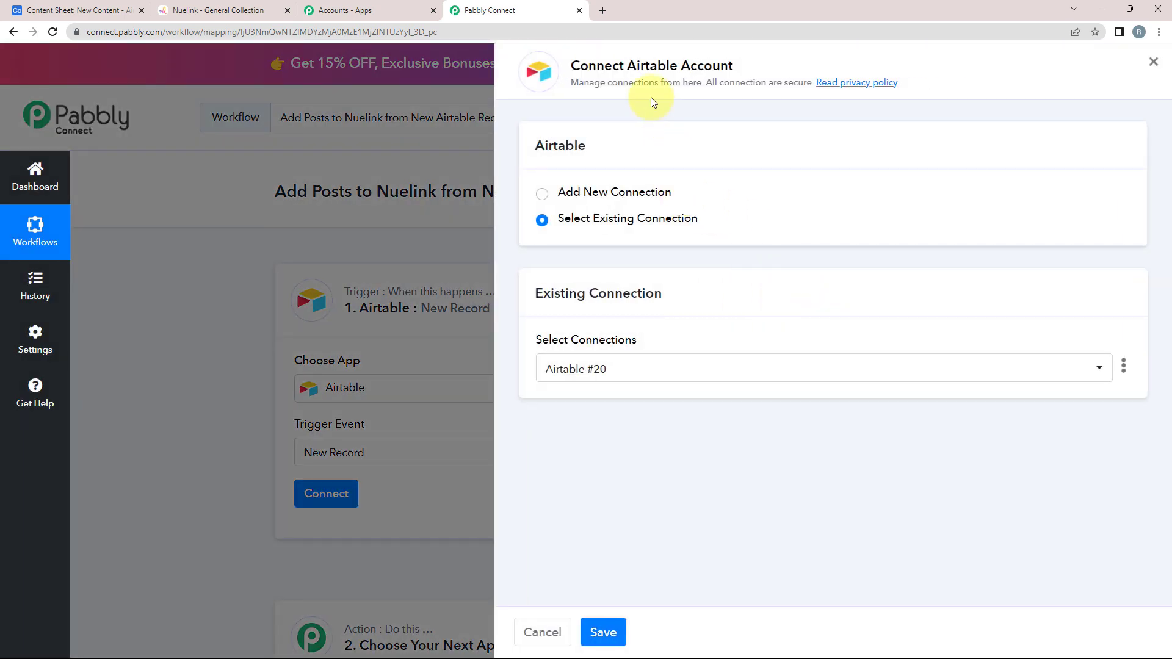
pyautogui.moveTo(628, 66); pyautogui.dragTo(773, 48)
pyautogui.click(615, 137)
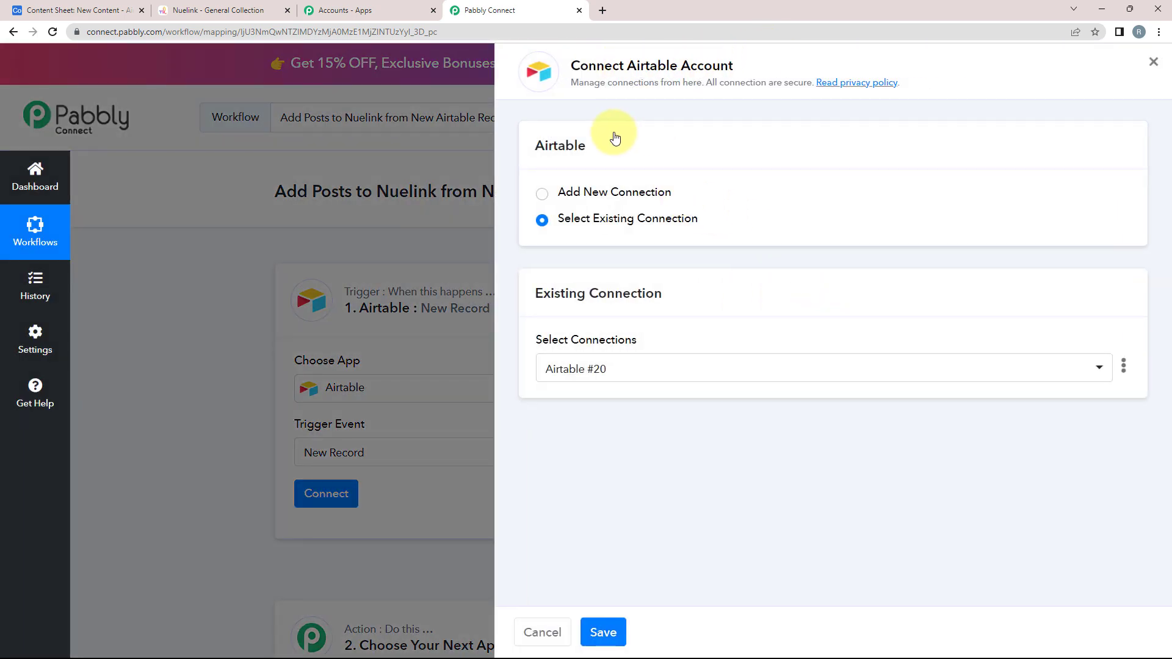
pyautogui.click(542, 196)
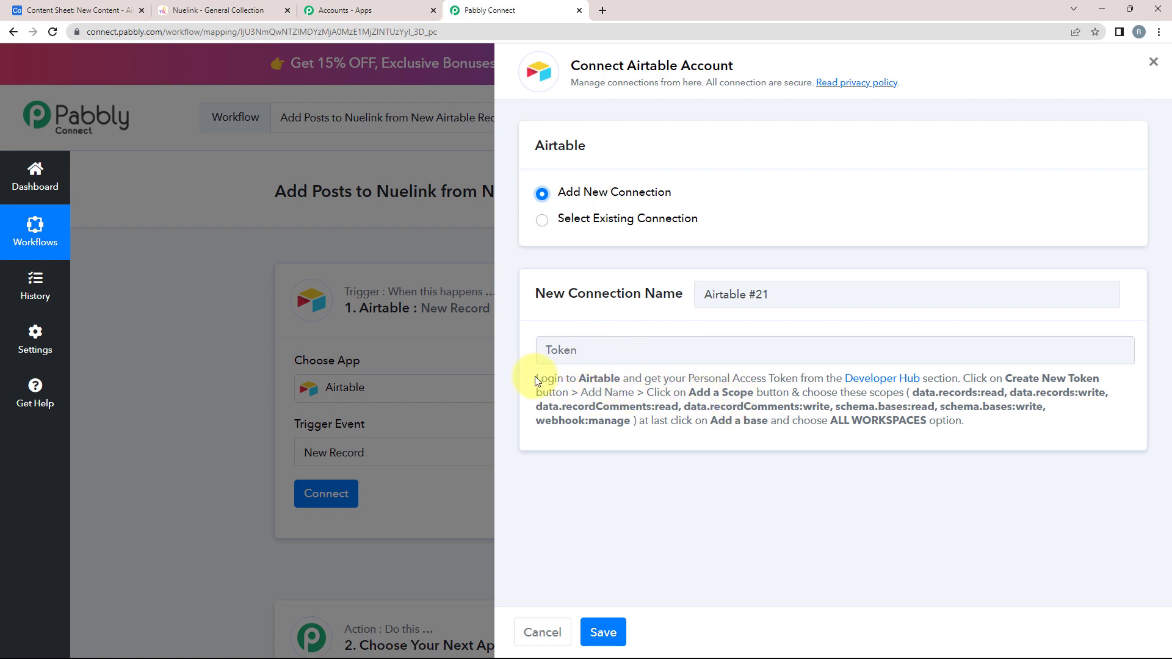
# Open Airtable's Developer Hub from the token instructions and start a new personal access token named "nuelink records".
pyautogui.moveTo(539, 377); pyautogui.dragTo(1032, 437)
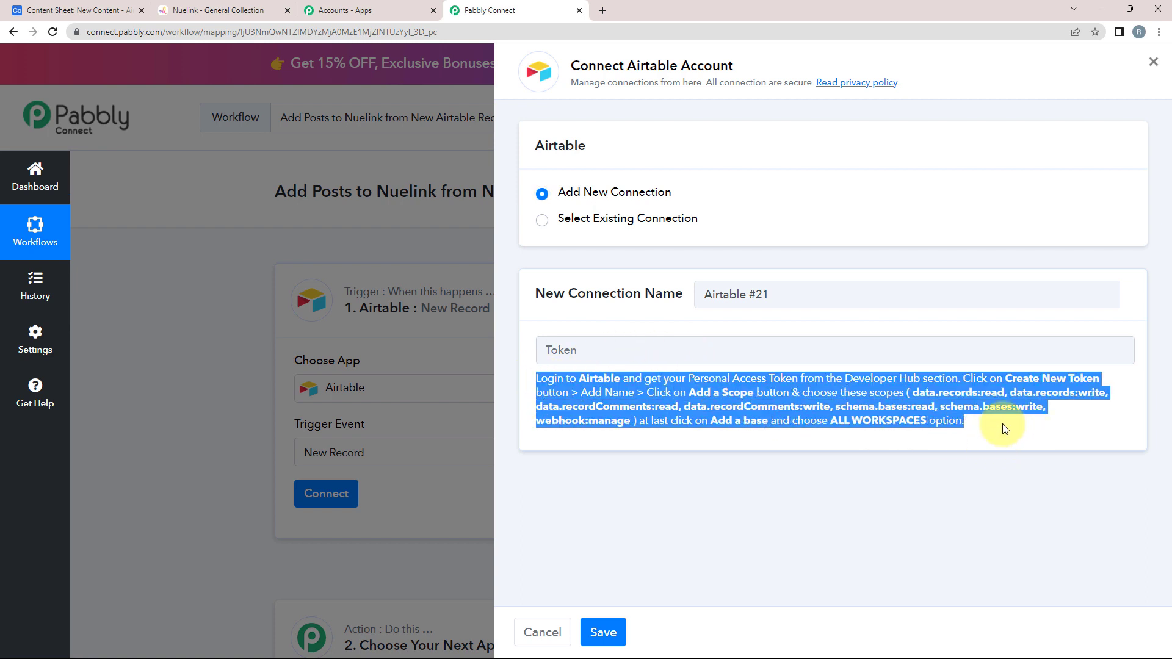
pyautogui.click(1001, 439)
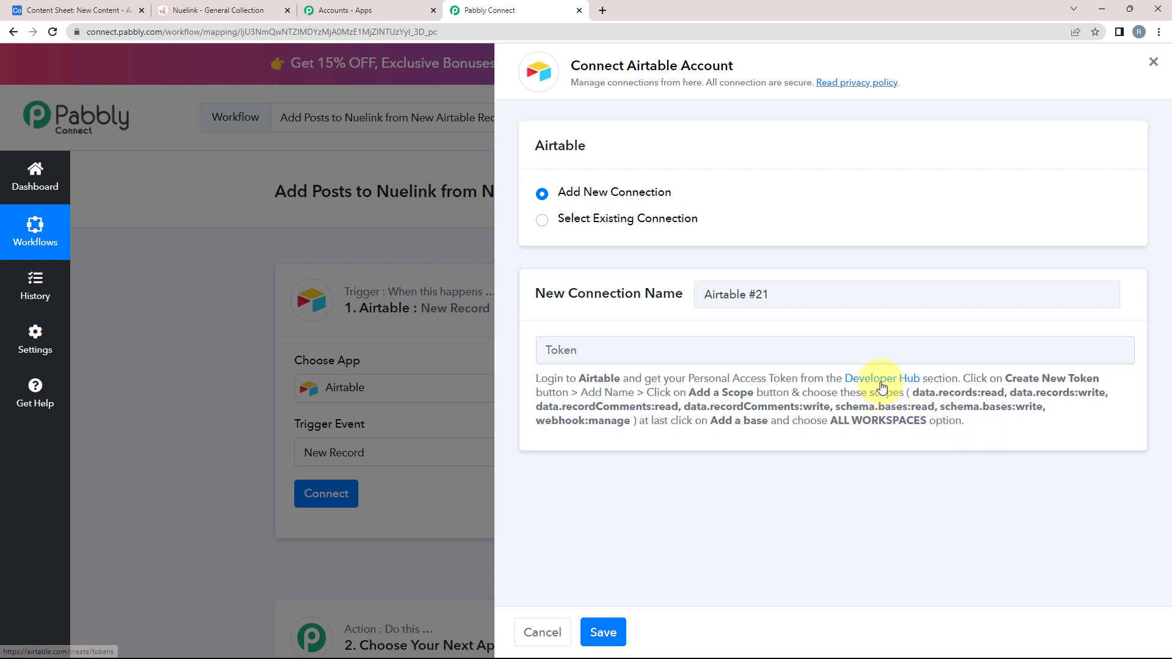
pyautogui.click(883, 383)
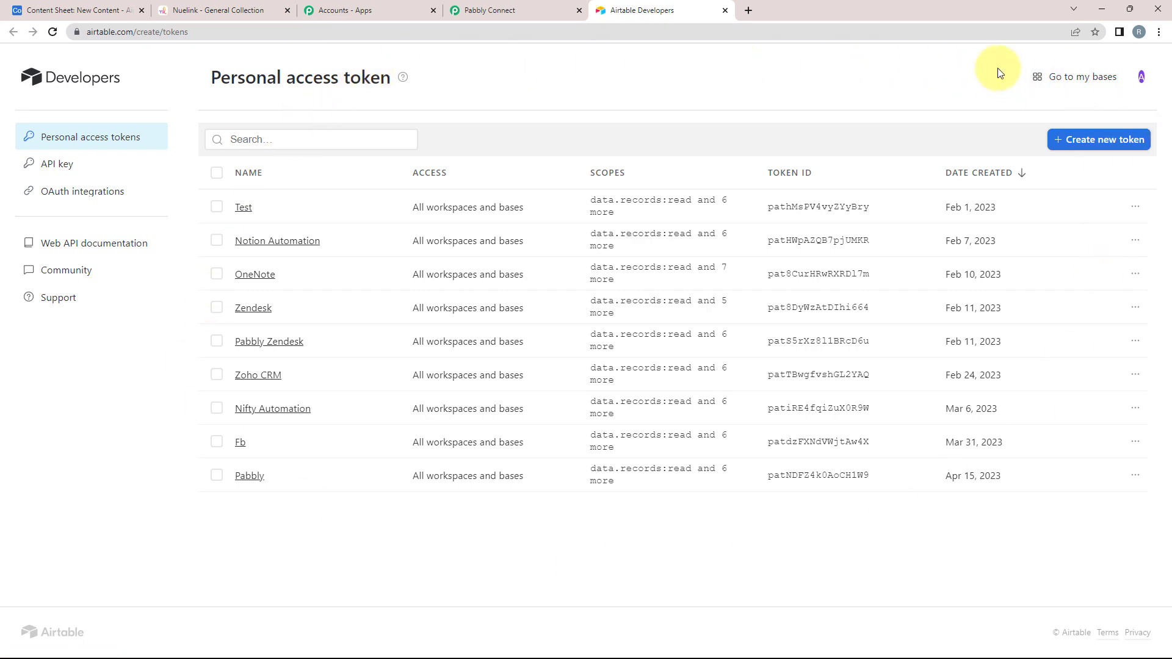
pyautogui.click(1080, 139)
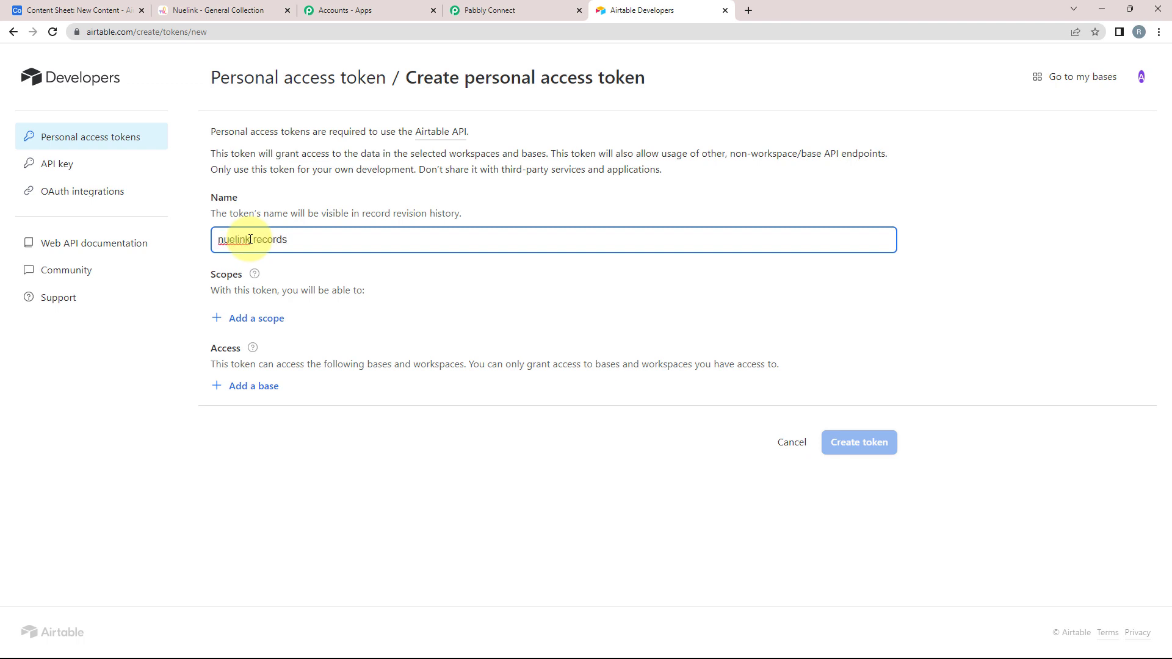
pyautogui.click(213, 274)
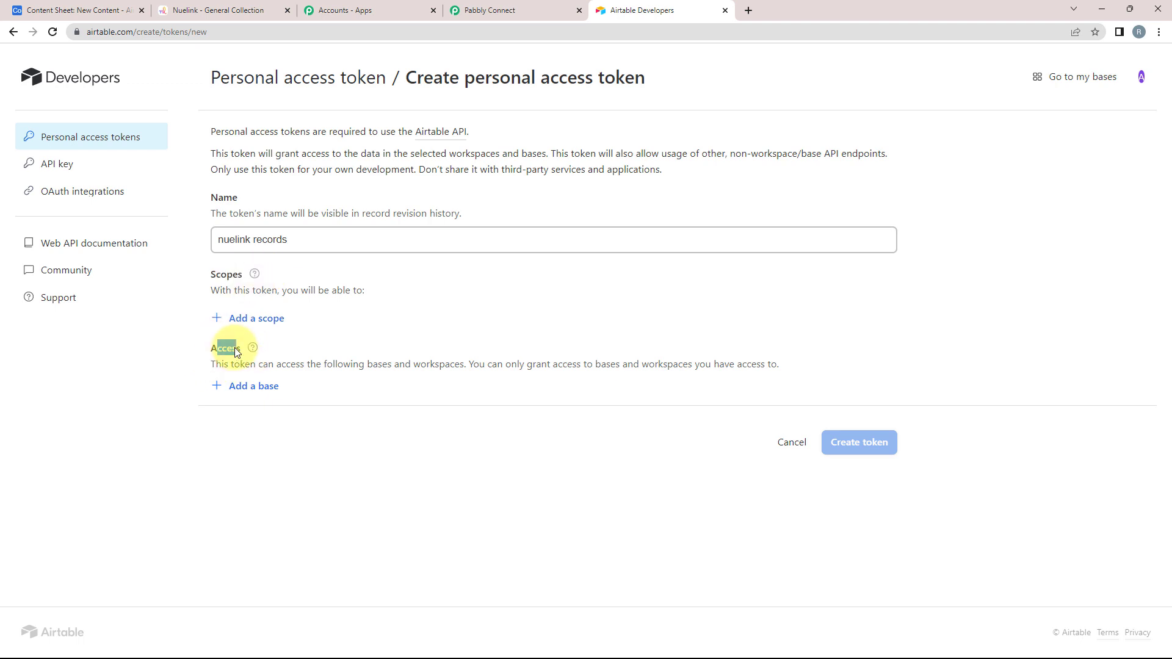
pyautogui.click(360, 356)
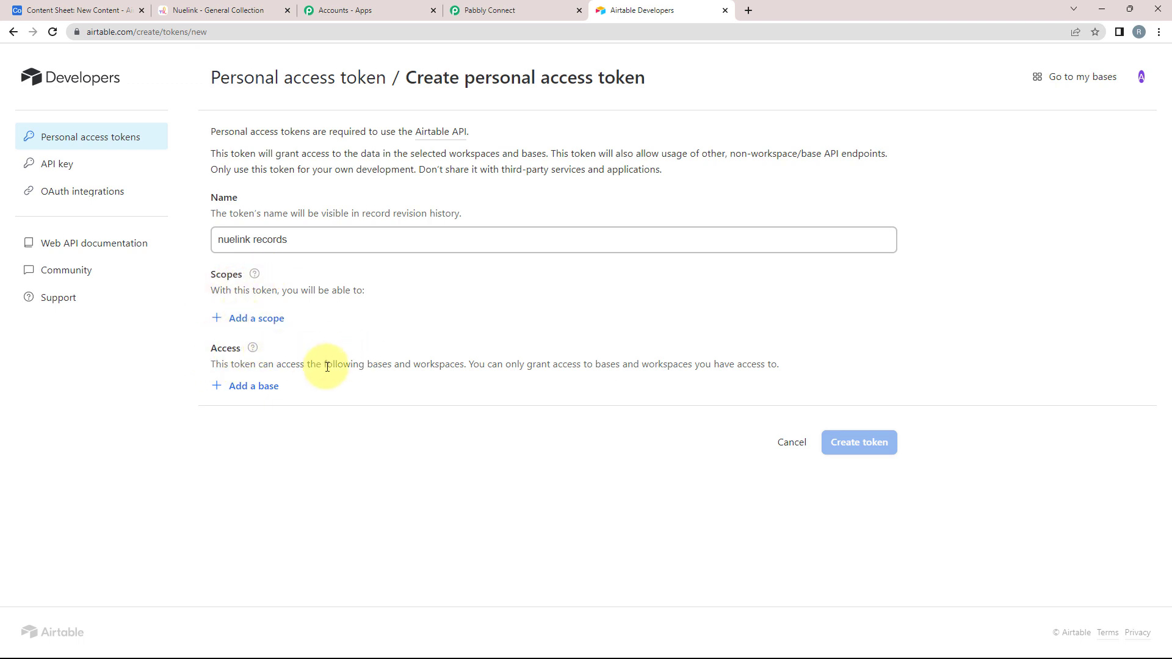
# Switch back to Pabbly Connect and check which scopes and base access the Airtable token requires.
pyautogui.click(484, 11)
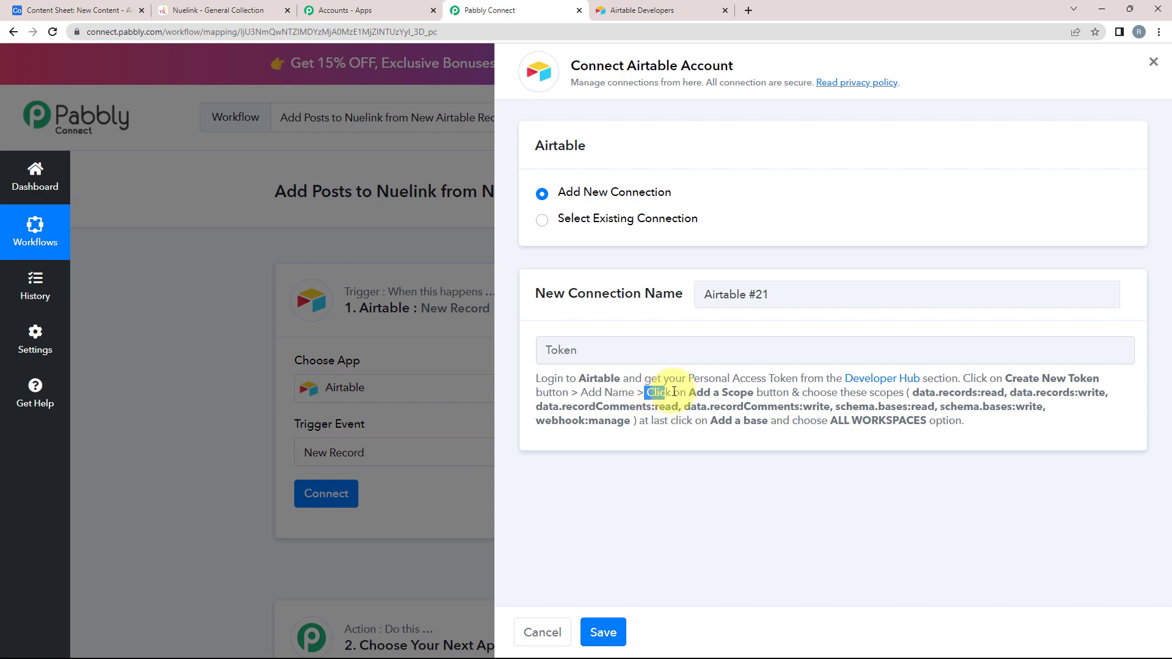
pyautogui.moveTo(674, 393); pyautogui.dragTo(1073, 419)
pyautogui.click(989, 418)
pyautogui.click(977, 419)
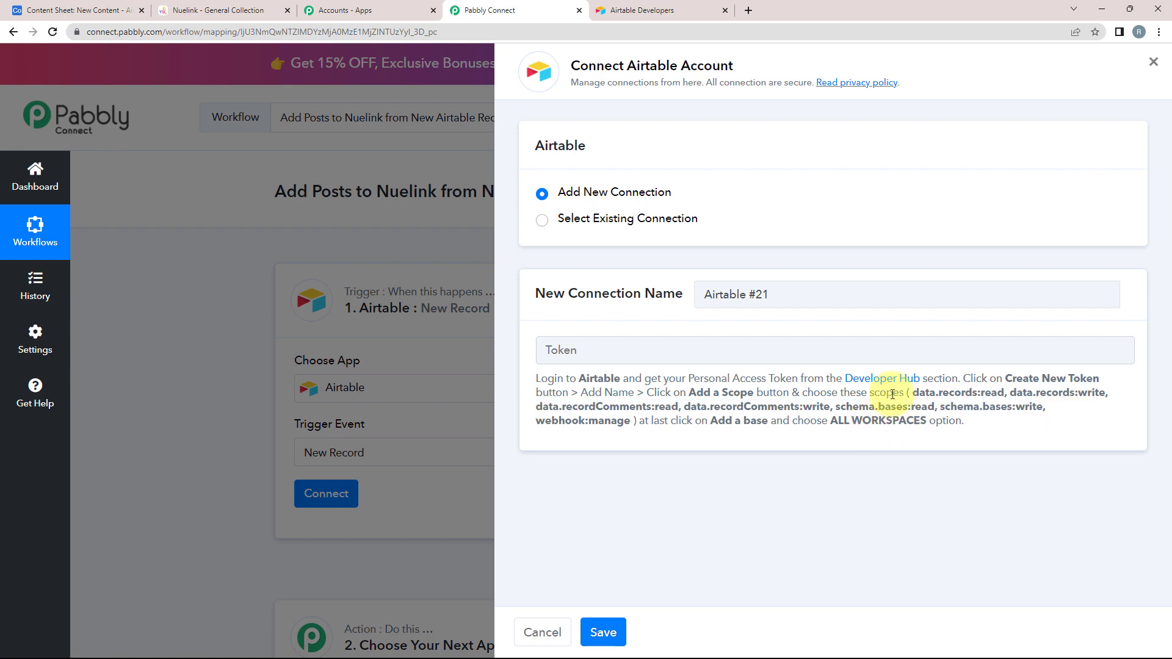
# In the Airtable token form, add the scopes data.records:read, data.records:write, data.recordComments:read and data.recordComments:write.
pyautogui.click(612, 13)
pyautogui.click(234, 318)
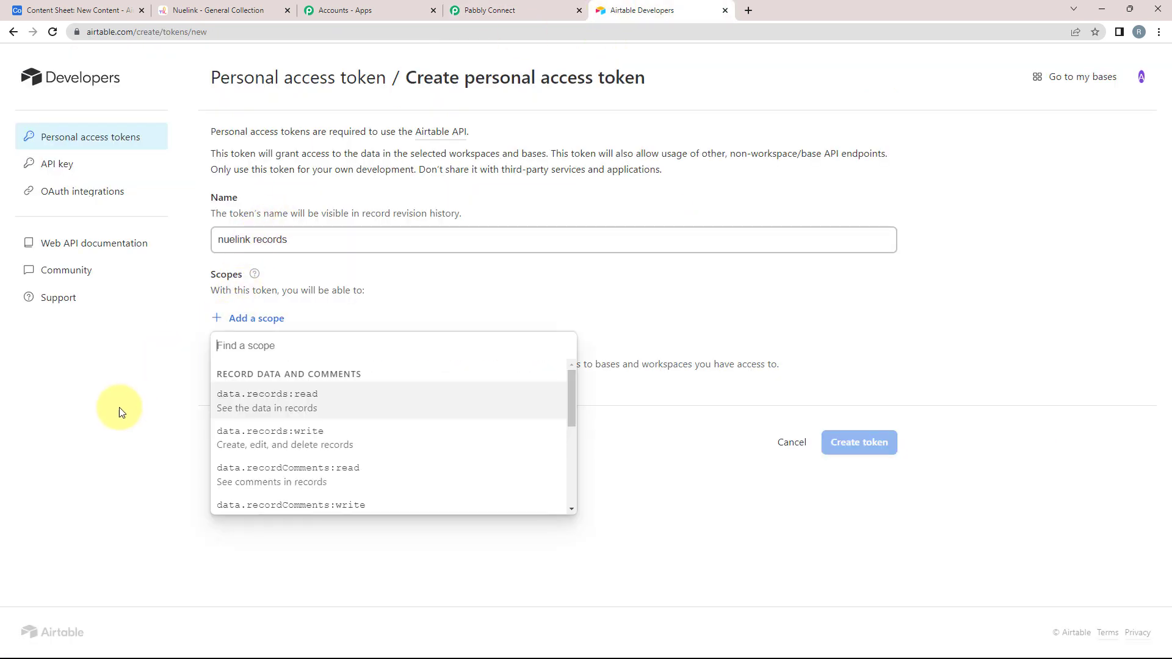
pyautogui.click(232, 401)
pyautogui.click(237, 352)
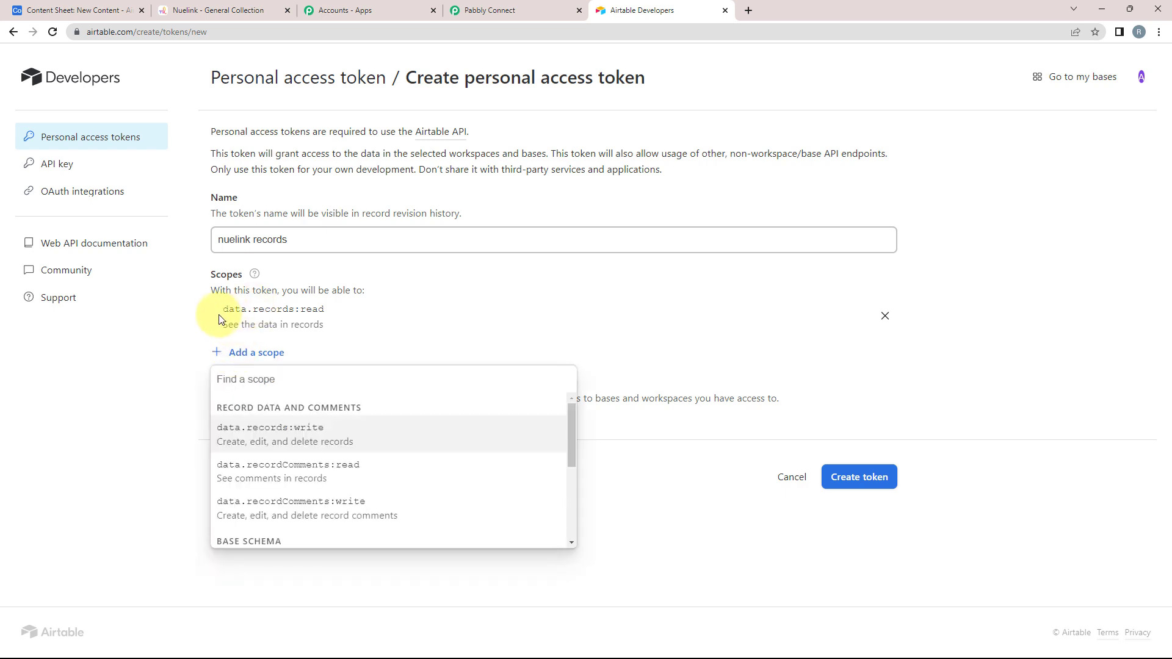
pyautogui.click(254, 431)
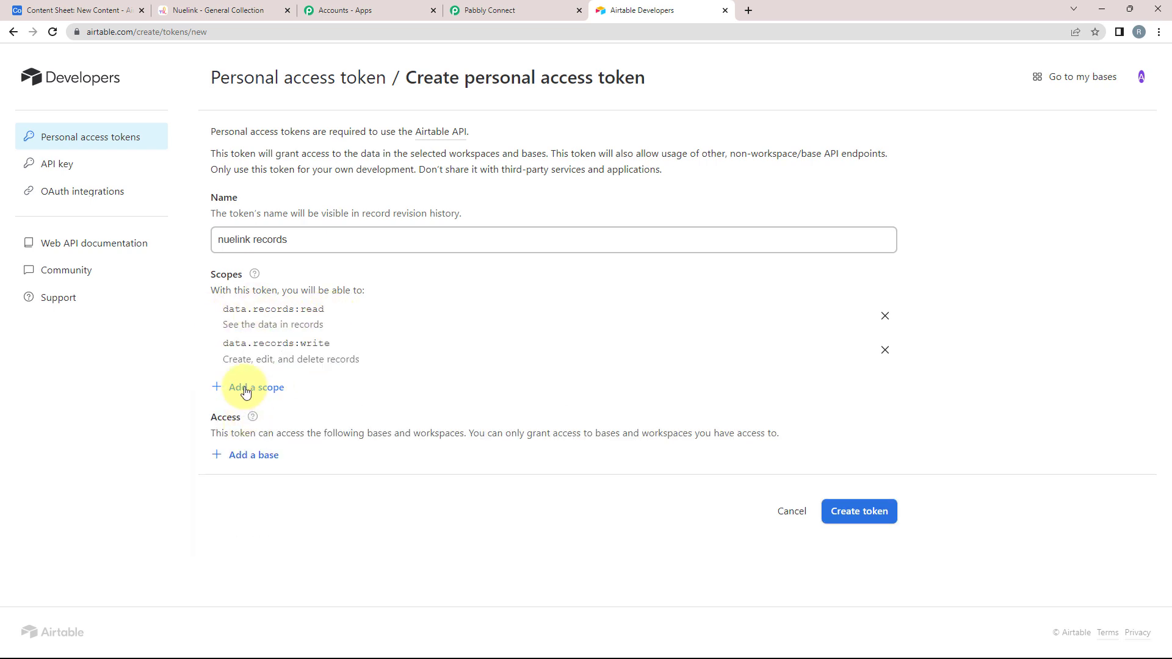
pyautogui.click(246, 386)
pyautogui.click(236, 476)
pyautogui.click(232, 421)
pyautogui.click(262, 507)
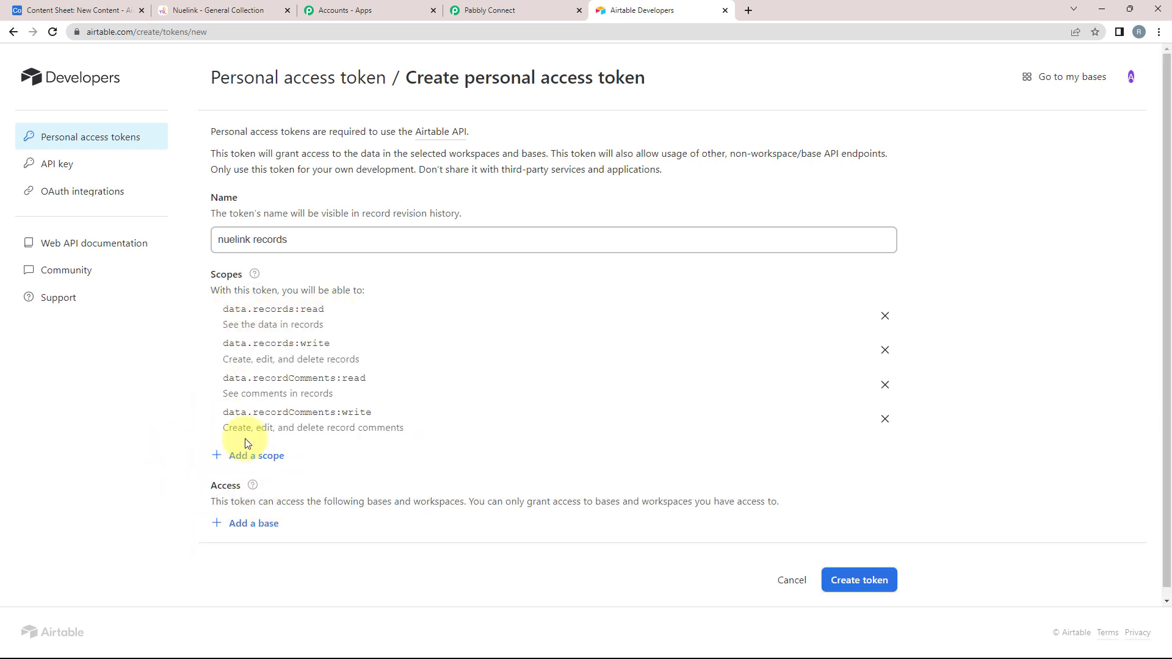
# Add the scopes schema.bases:read, schema.bases:write, webhook:manage and block:manage to the Airtable token.
pyautogui.click(240, 456)
pyautogui.click(270, 327)
pyautogui.click(257, 491)
pyautogui.click(262, 361)
pyautogui.click(257, 524)
pyautogui.click(257, 447)
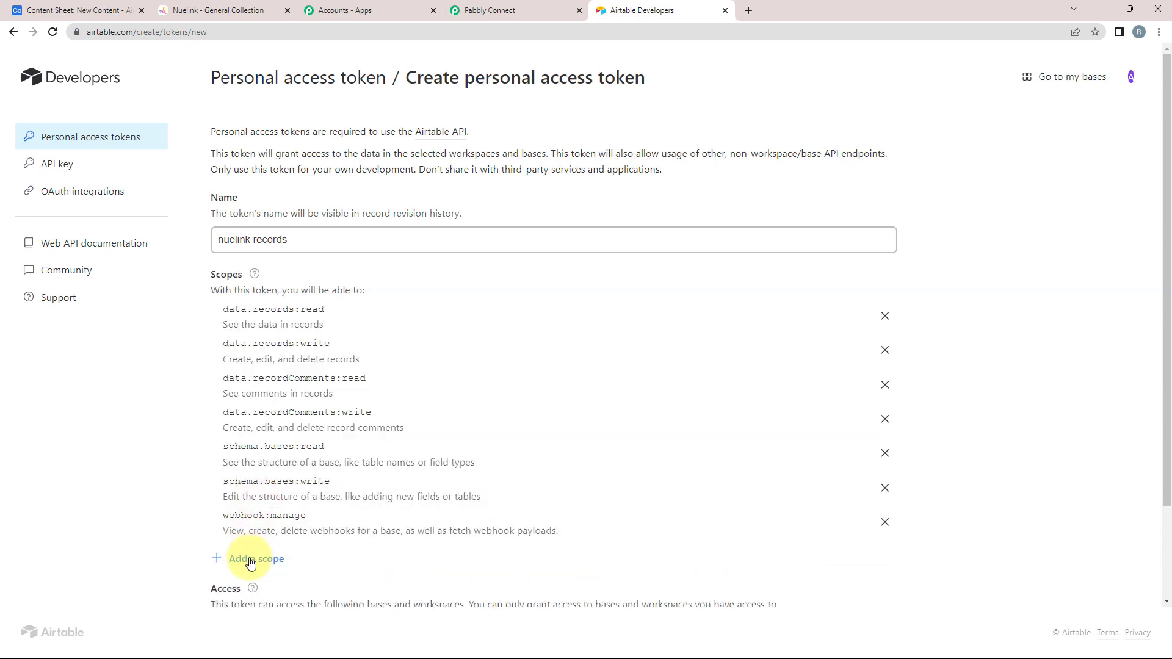
pyautogui.click(253, 560)
pyautogui.click(247, 525)
pyautogui.scroll(-3, 340, 474)
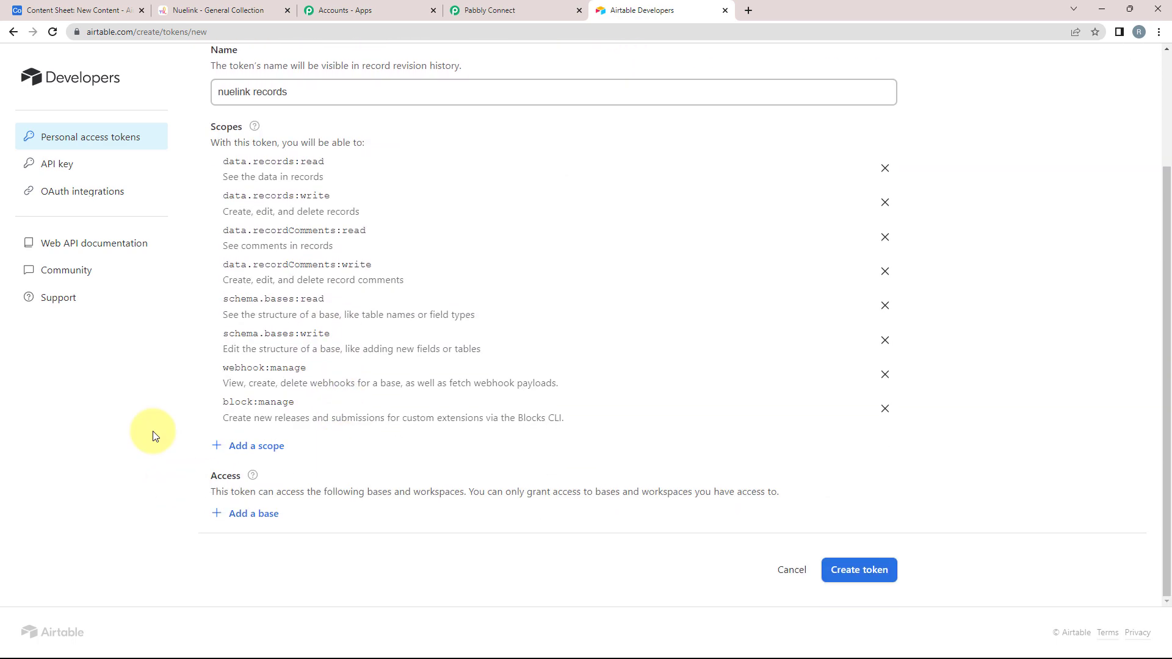
# Check the required base access in Pabbly Connect, and grant the Airtable token all current and future bases in all workspaces.
pyautogui.click(488, 11)
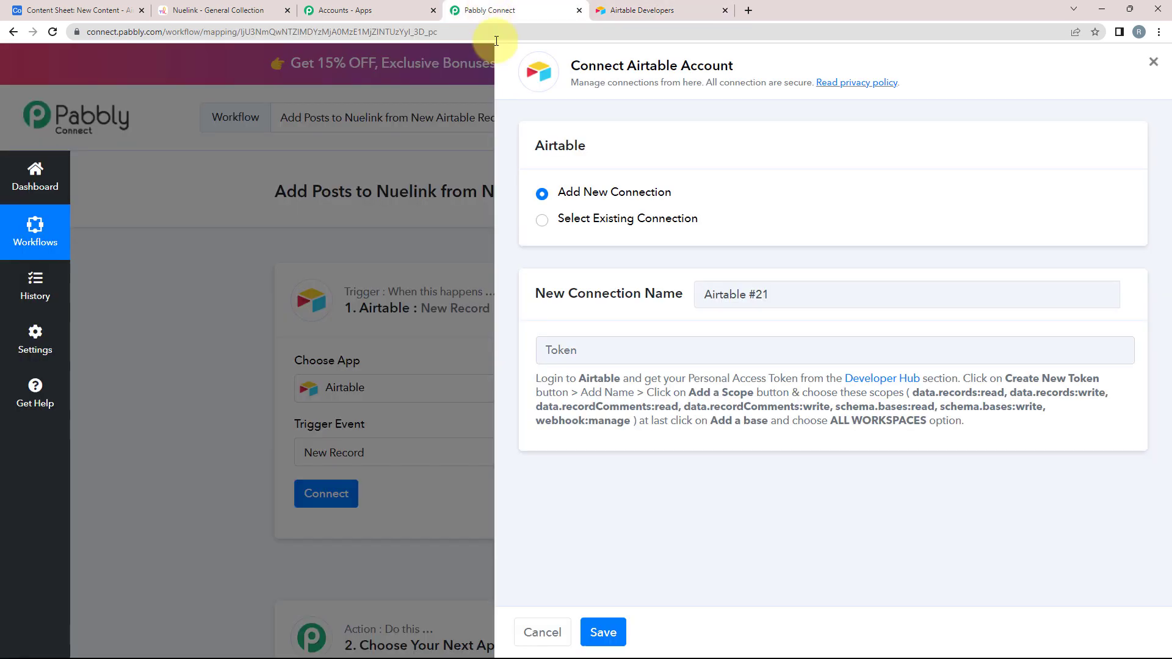
pyautogui.moveTo(723, 420); pyautogui.dragTo(933, 419)
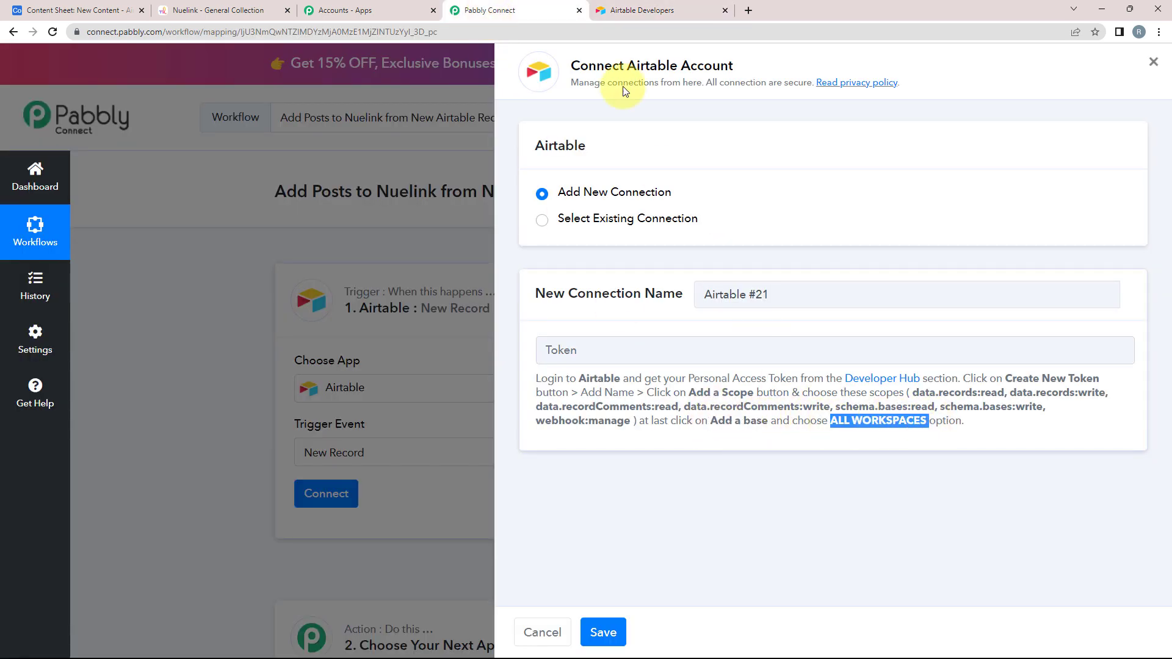
pyautogui.click(660, 6)
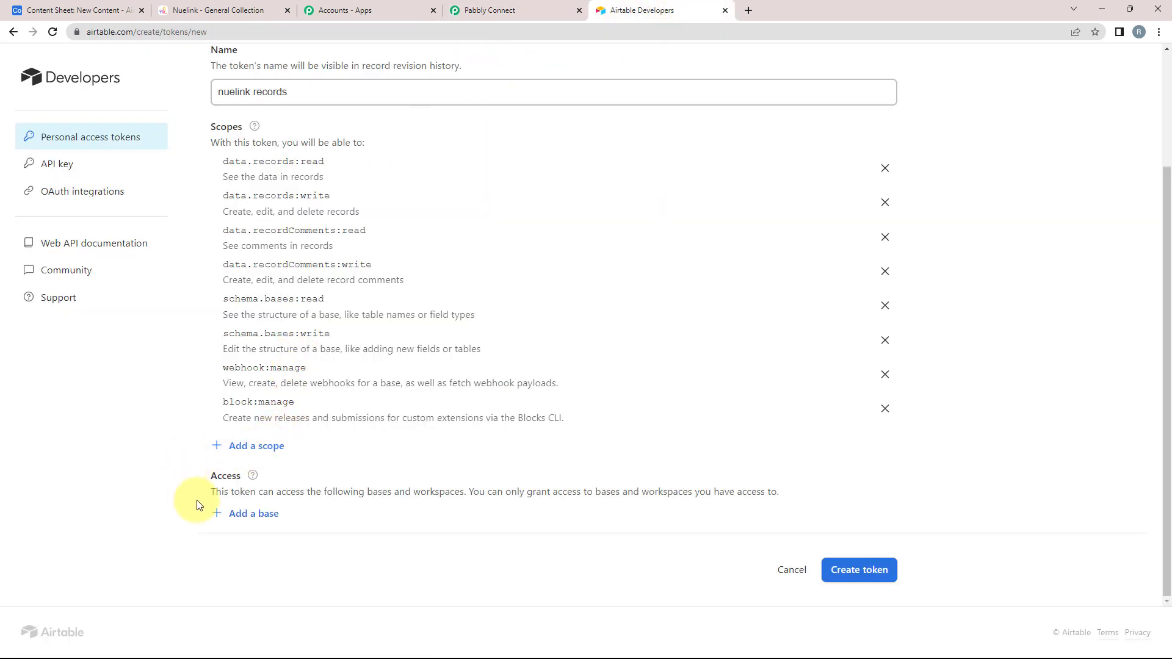
pyautogui.click(246, 514)
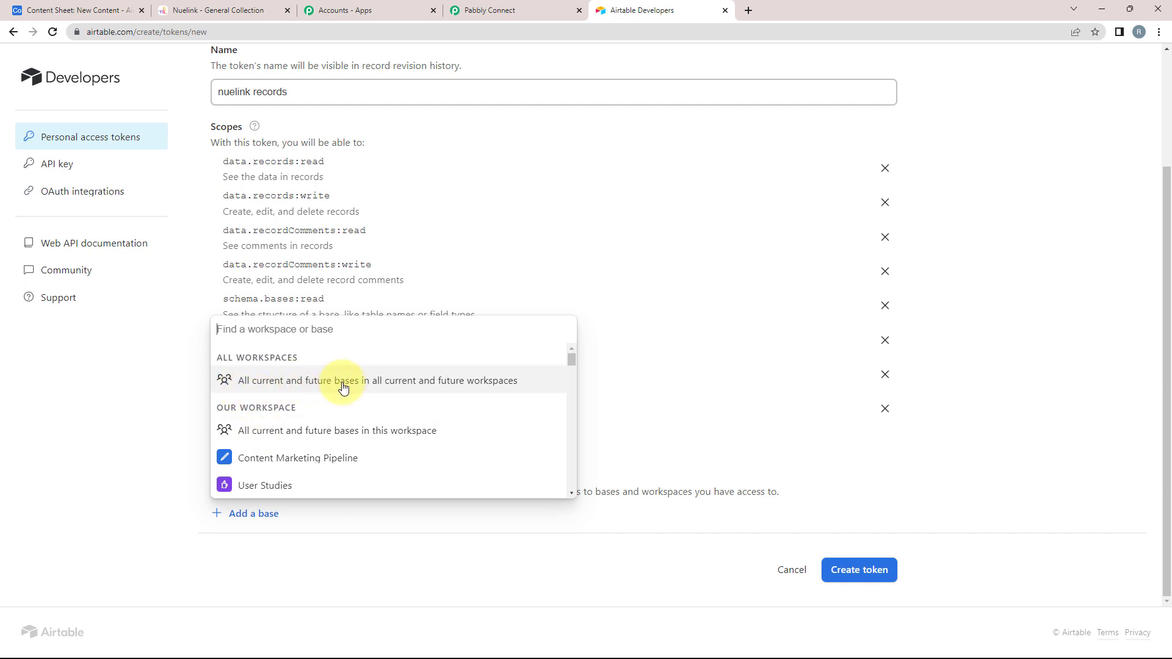
pyautogui.click(435, 385)
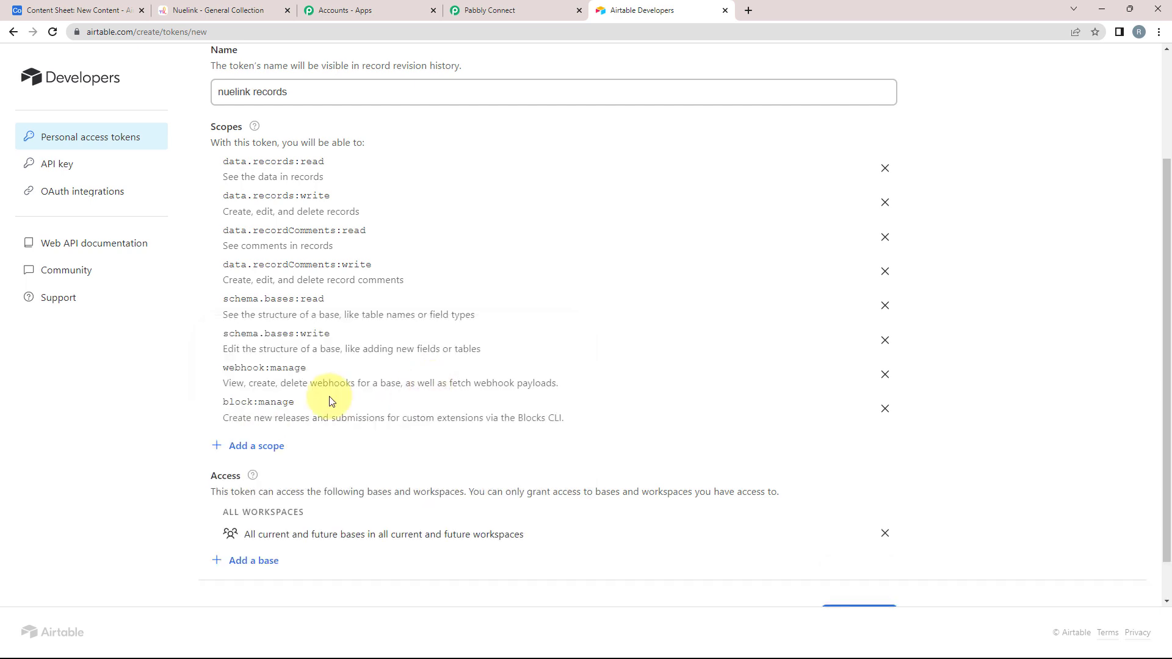
# Create the "nuelink records" personal access token and copy it.
pyautogui.scroll(-1, 324, 499)
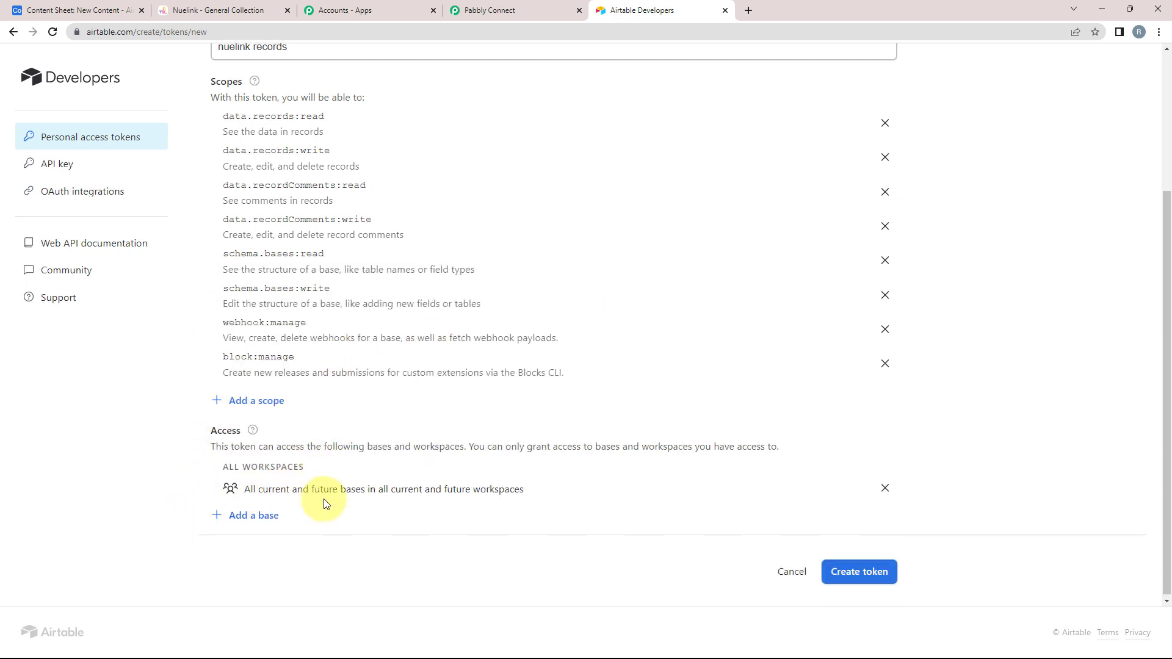
pyautogui.click(860, 568)
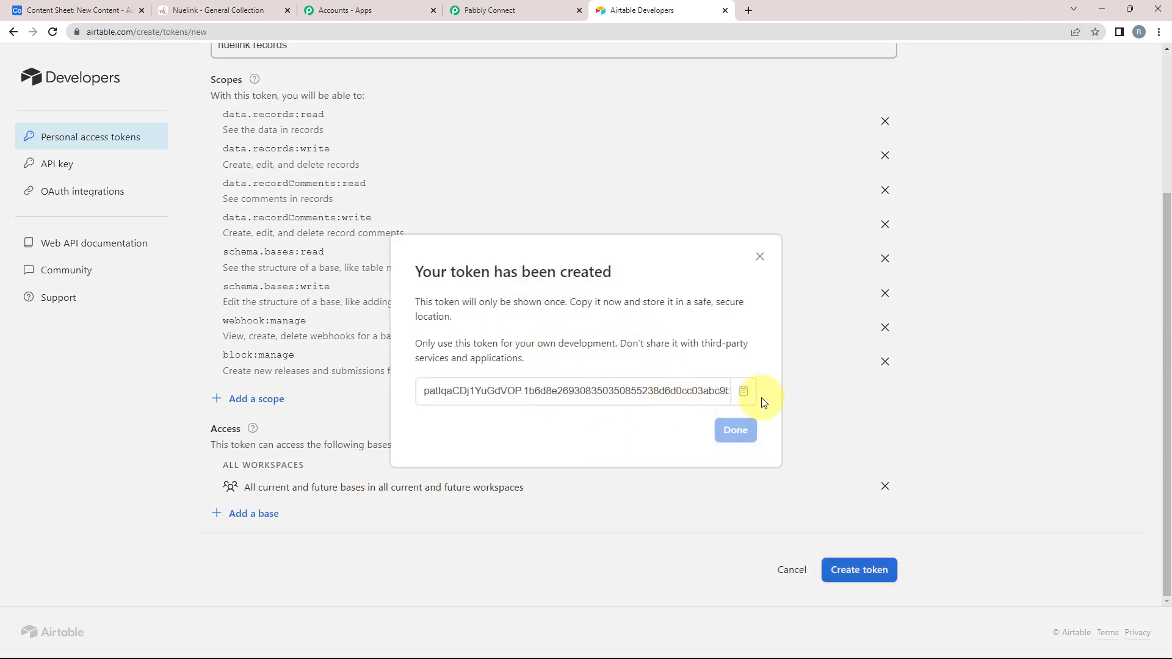
pyautogui.click(742, 396)
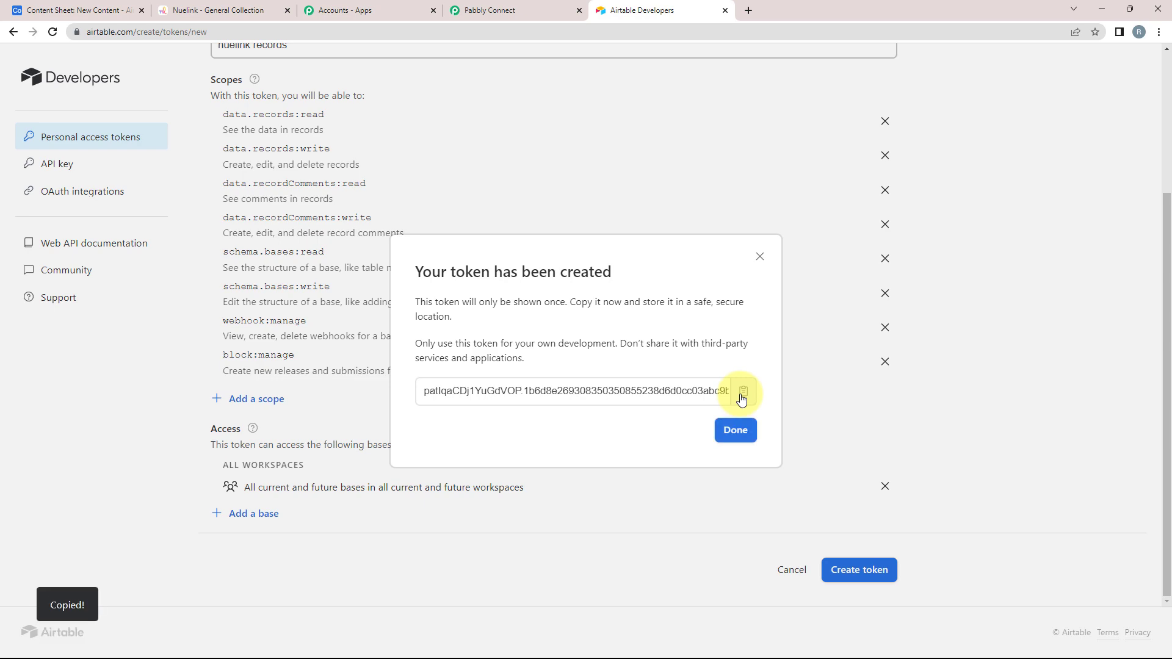
# Switch to Pabbly Connect, paste the personal access token into the Airtable connection's Token field and save the connection.
pyautogui.click(544, 23)
pyautogui.click(587, 351)
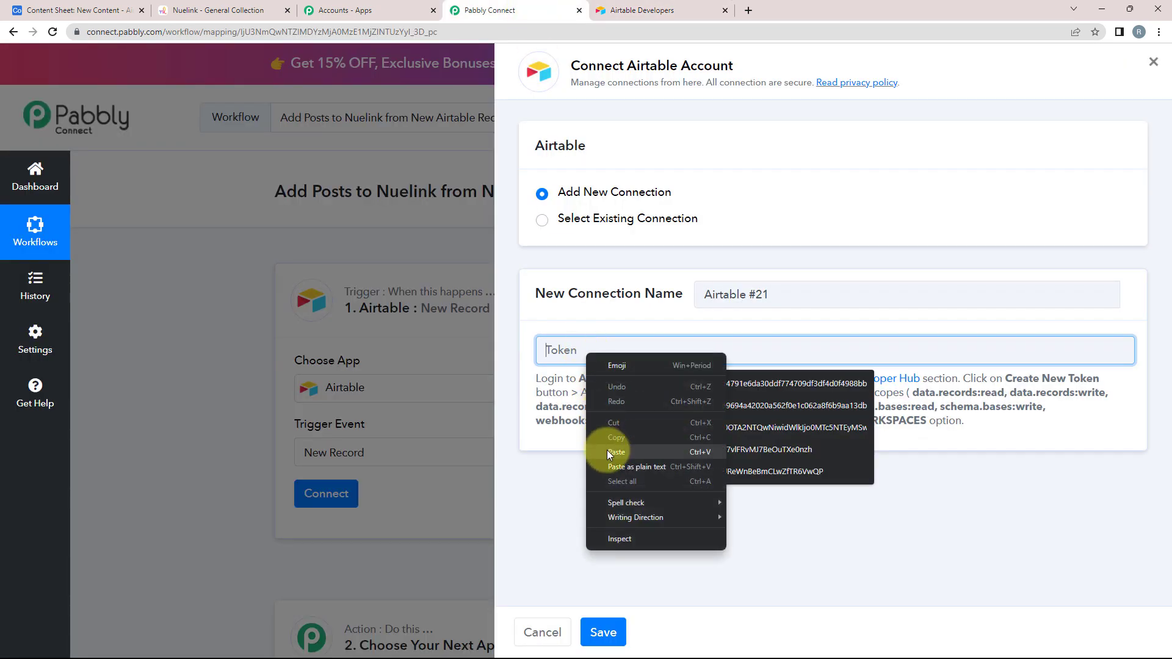
pyautogui.click(616, 452)
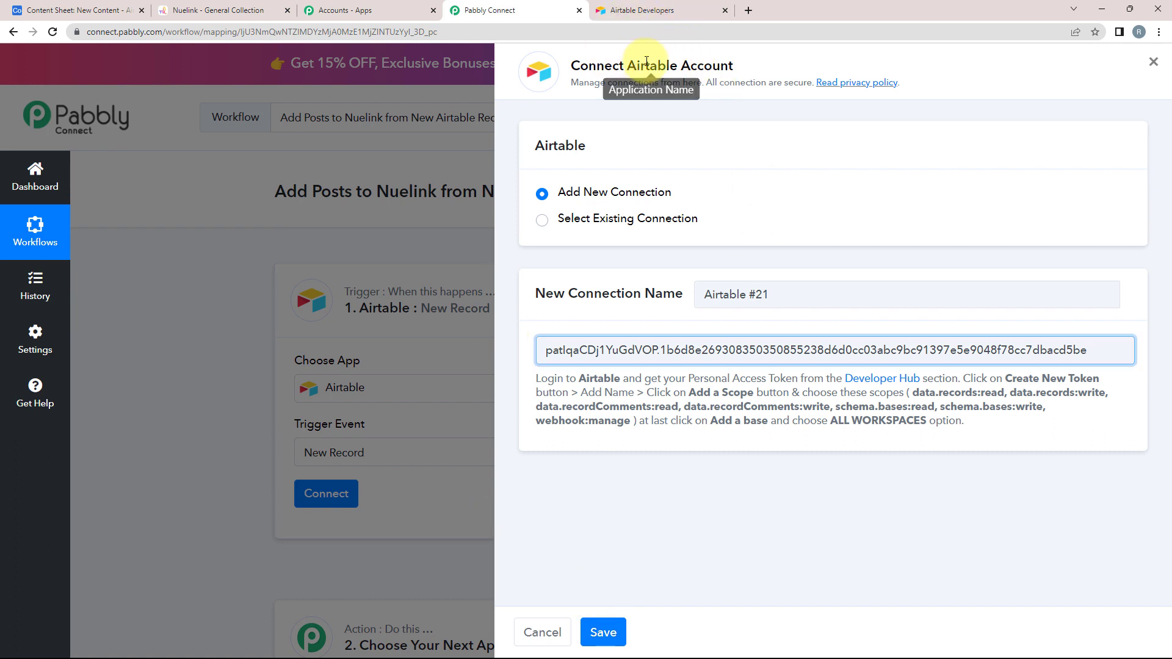
pyautogui.moveTo(632, 64); pyautogui.dragTo(771, 66)
pyautogui.click(641, 163)
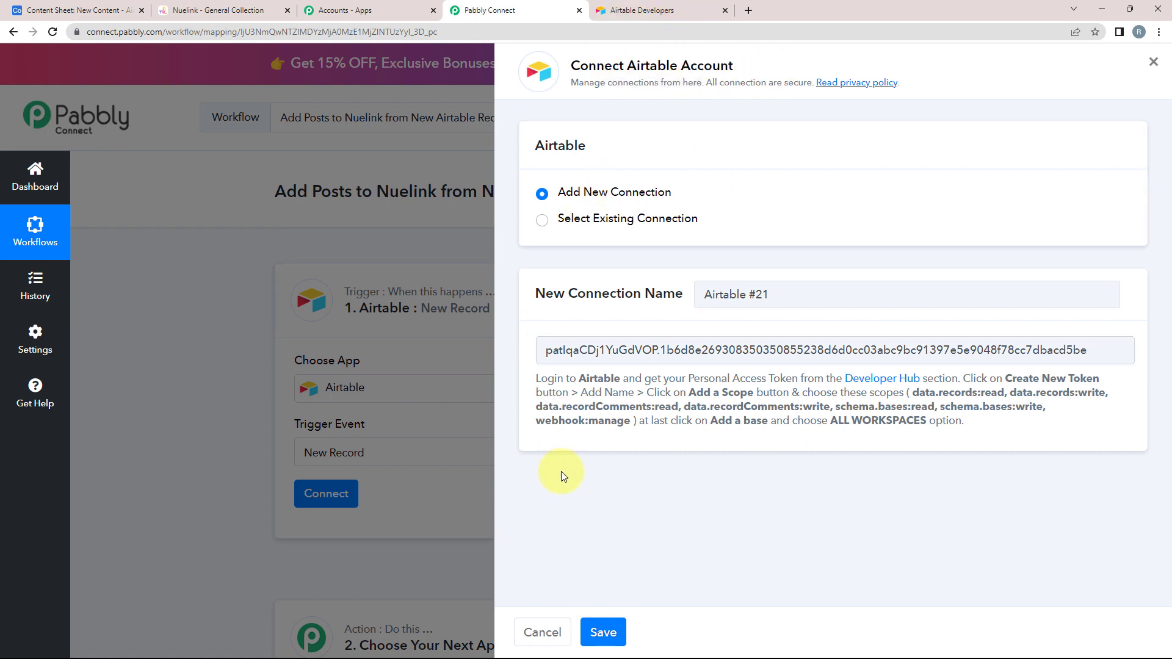
pyautogui.click(597, 632)
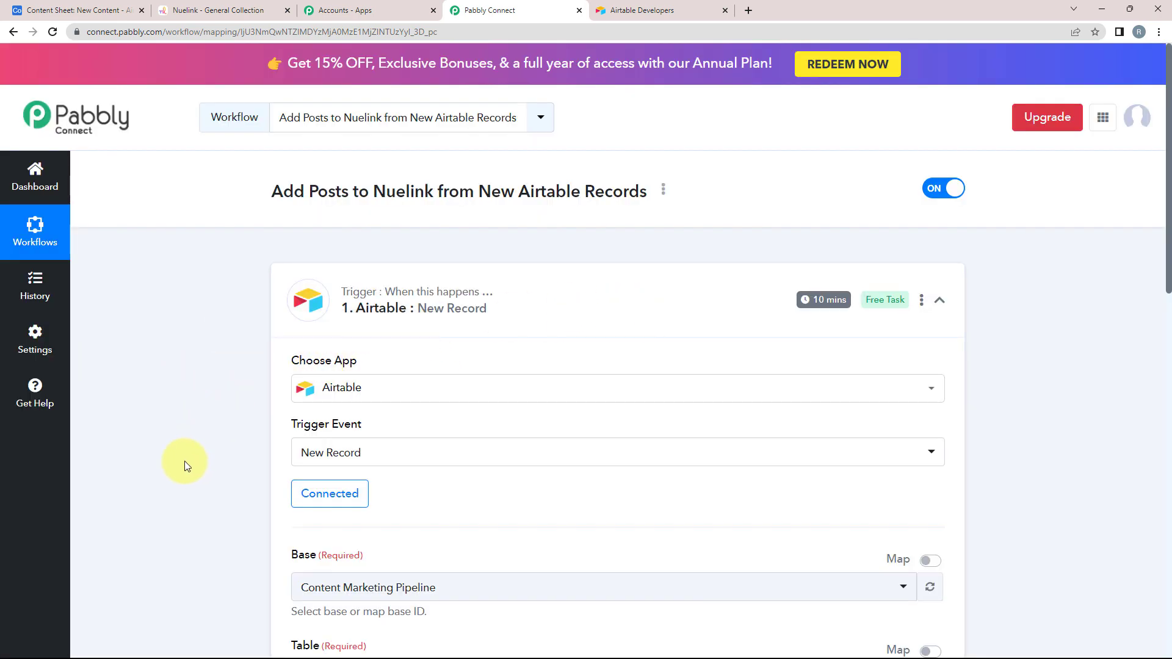
# Review the trigger's Base, Table and Trigger Field settings, and look up the base name in Airtable.
pyautogui.scroll(-4, 228, 452)
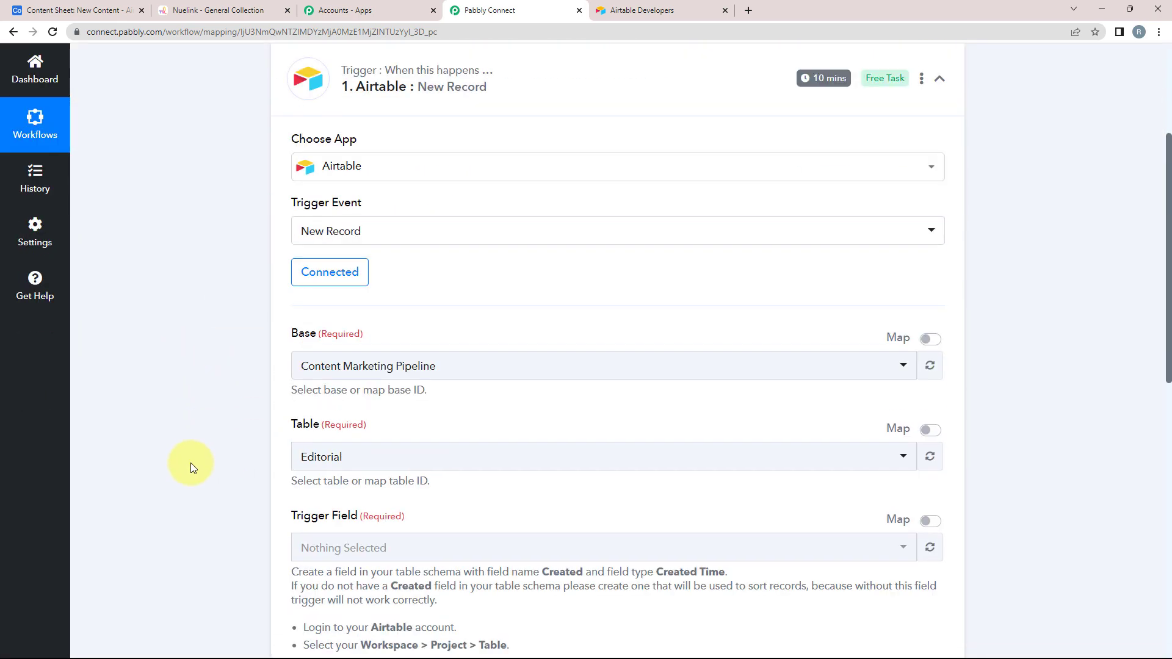
pyautogui.scroll(-1, 232, 428)
pyautogui.moveTo(290, 250); pyautogui.dragTo(309, 251)
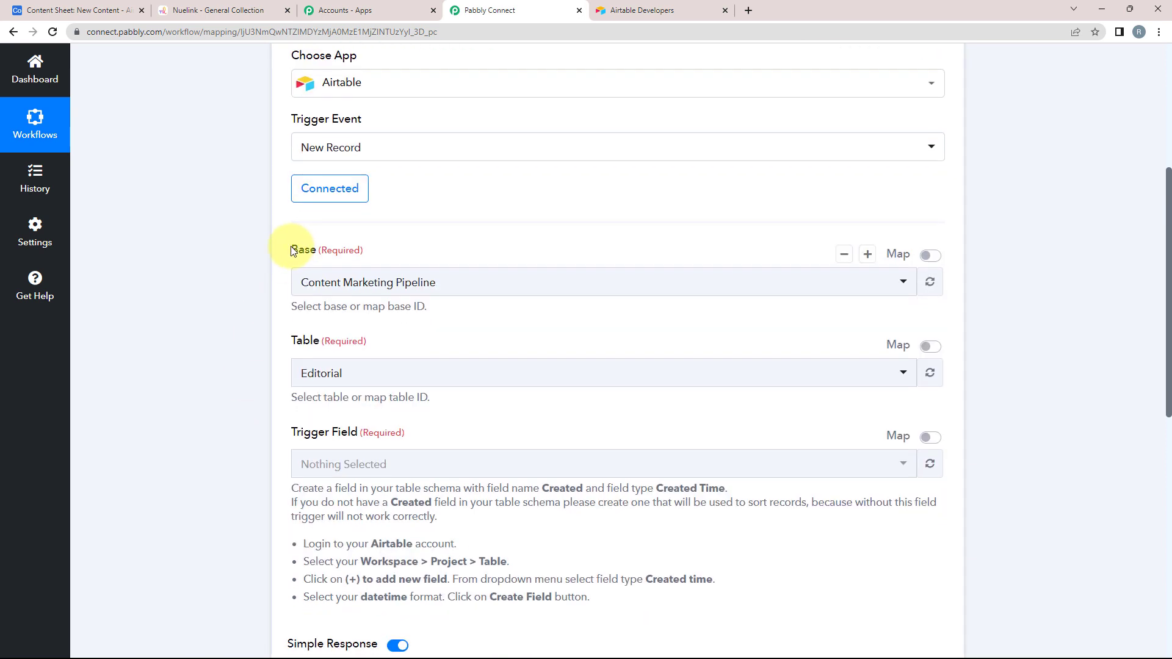
pyautogui.doubleClick(303, 342)
pyautogui.moveTo(293, 433); pyautogui.dragTo(359, 432)
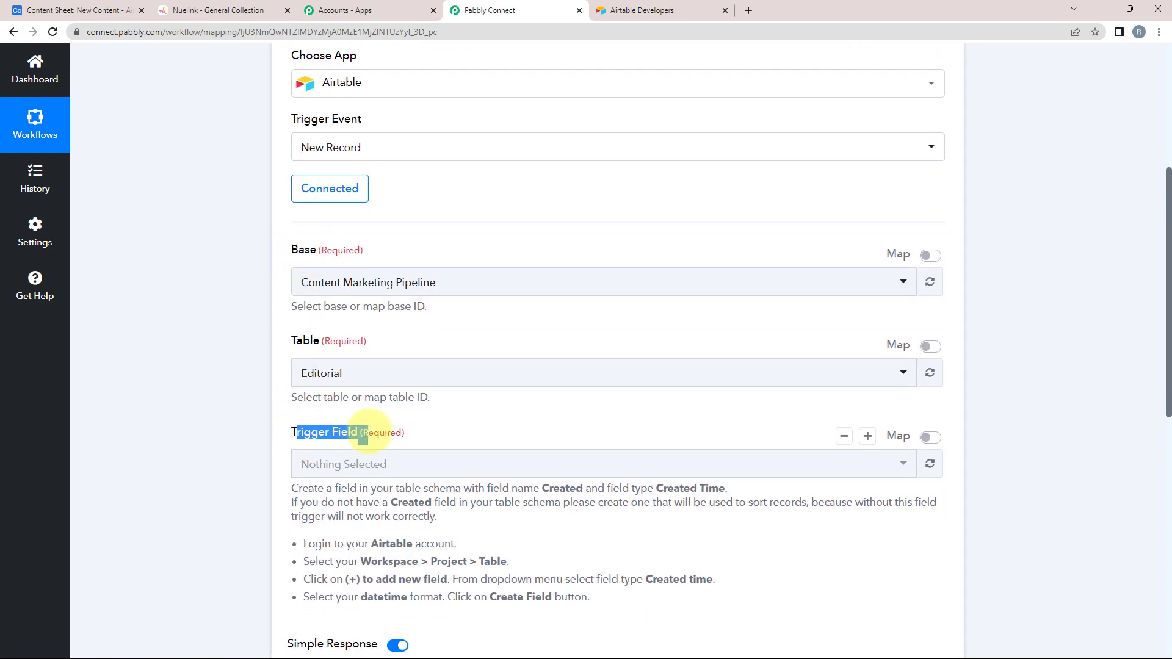
pyautogui.click(435, 430)
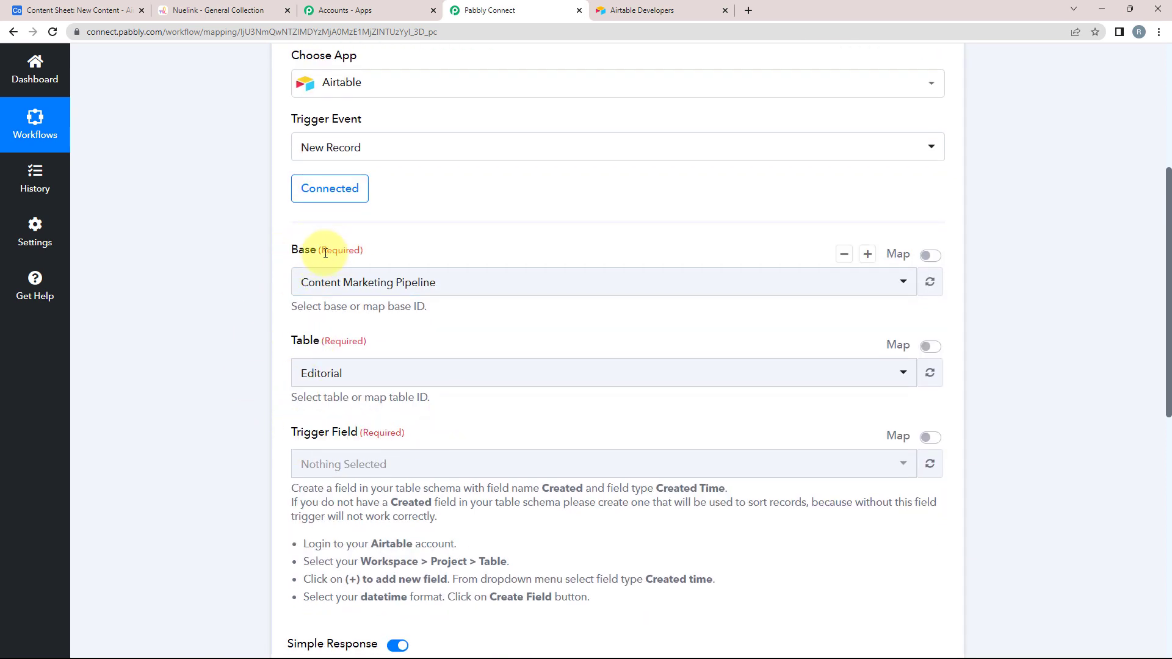
pyautogui.click(75, 10)
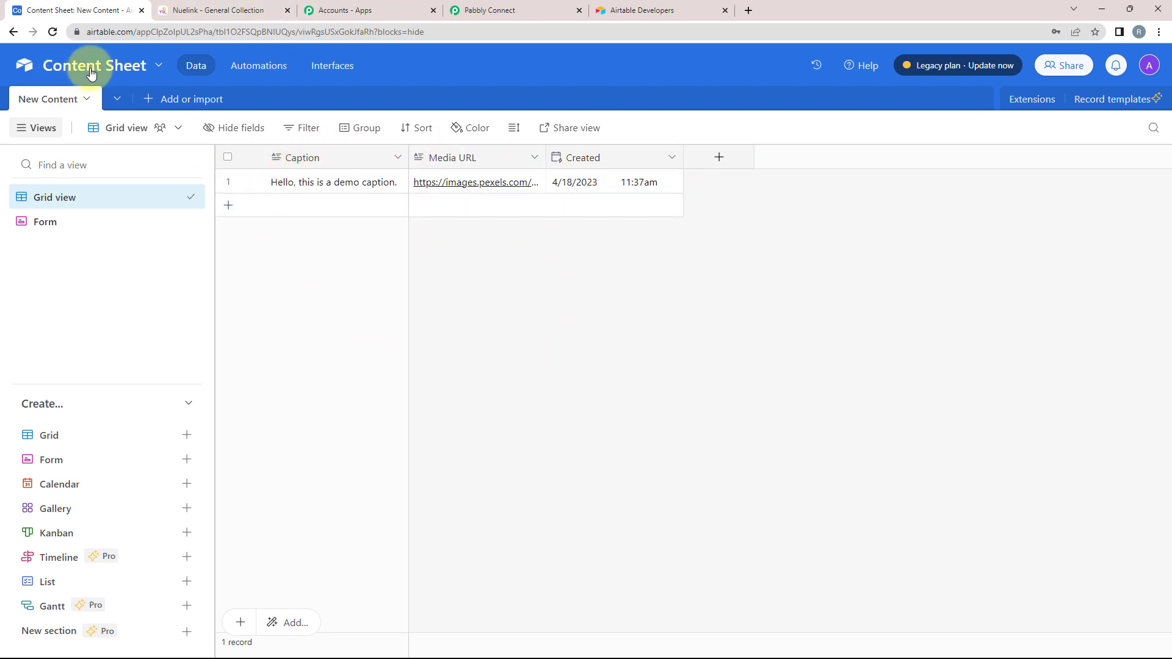
# Return to Pabbly Connect and set the trigger's base to Content Sheet and its table to New Content.
pyautogui.click(492, 6)
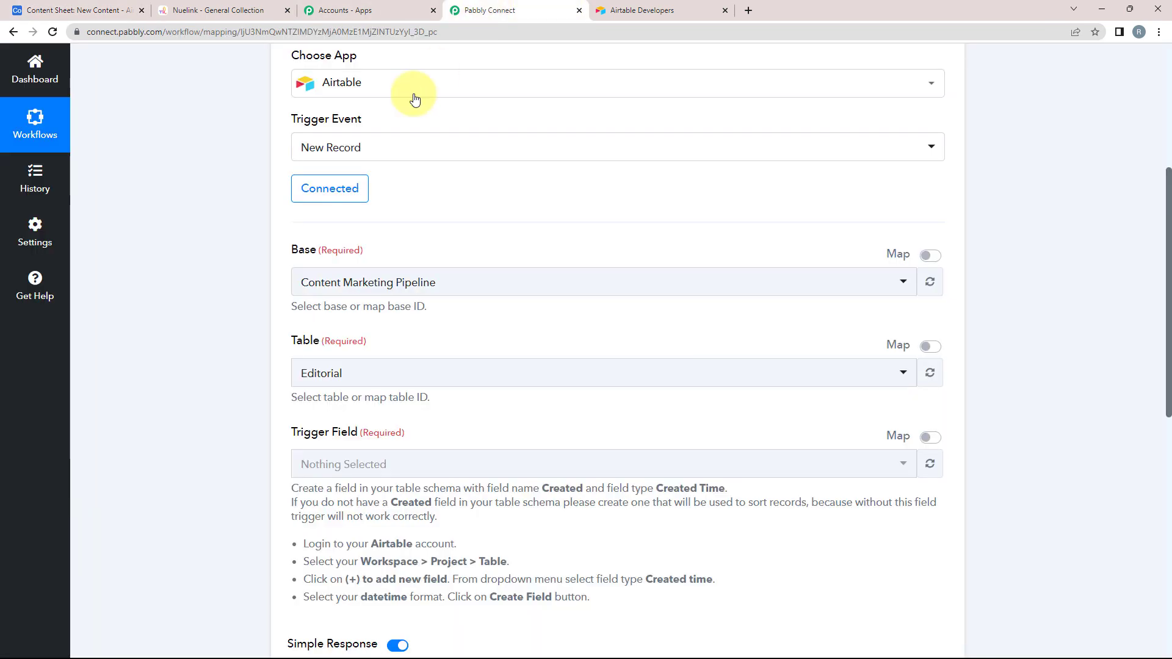
pyautogui.click(317, 284)
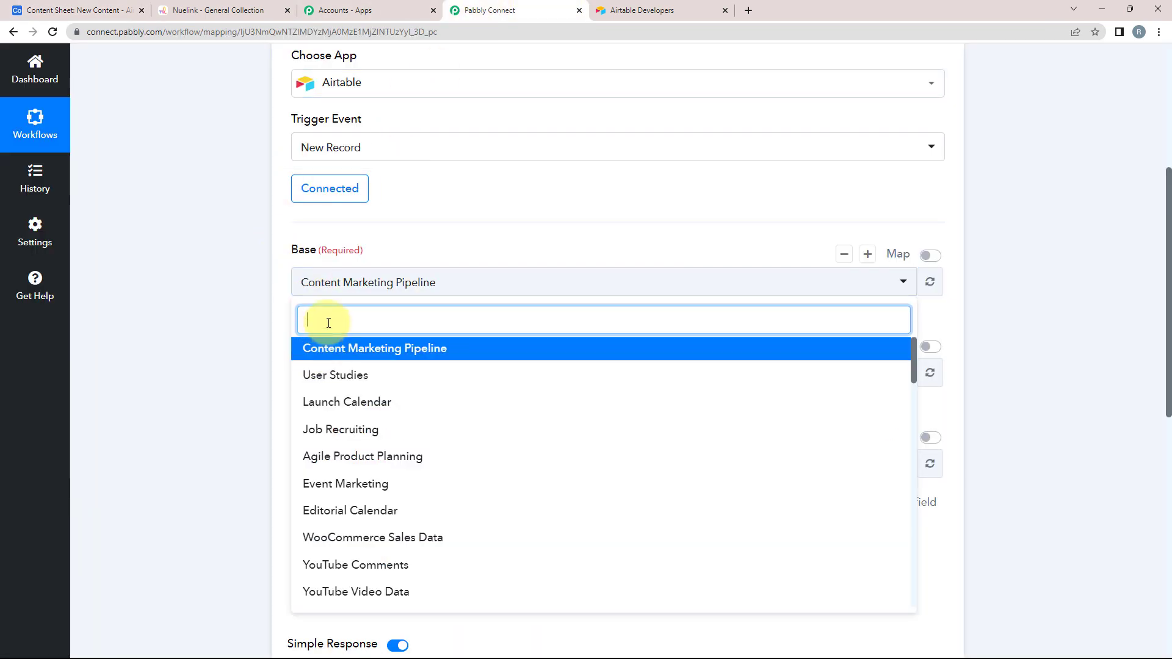
pyautogui.write('co')
pyautogui.click(330, 463)
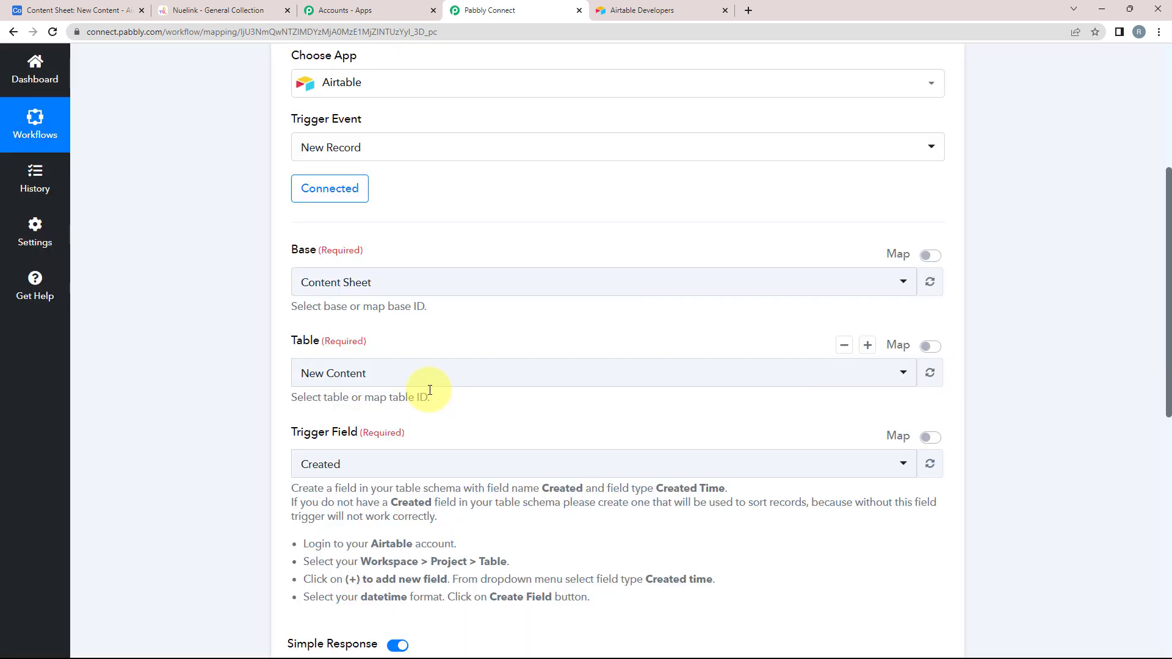
pyautogui.click(309, 371)
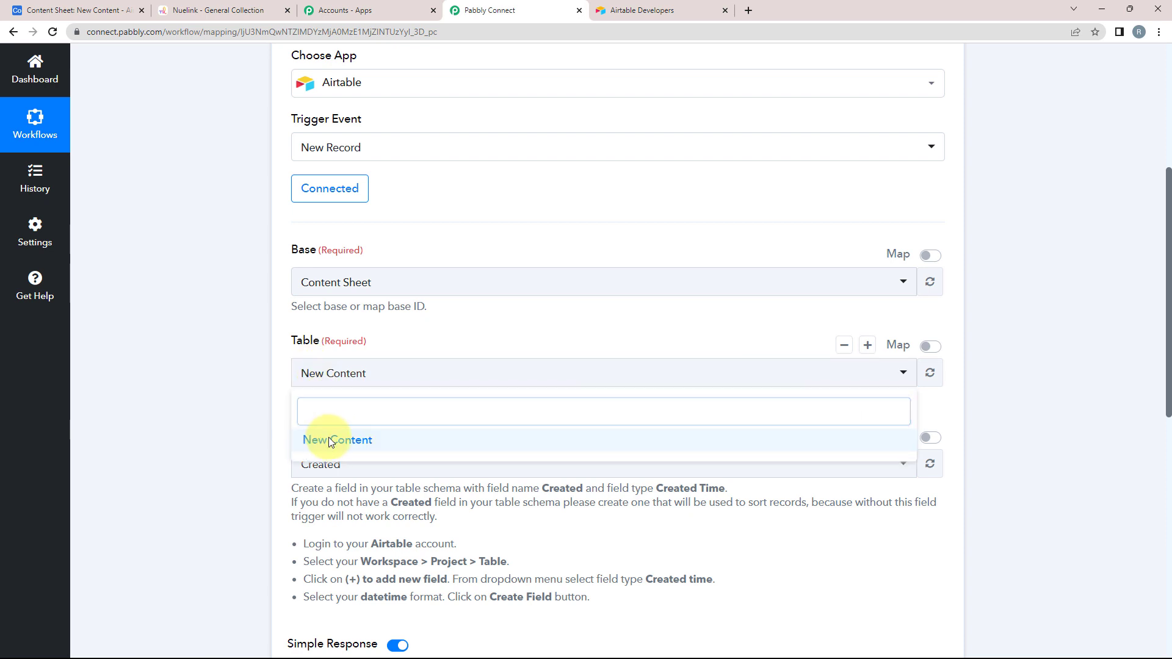
pyautogui.click(327, 437)
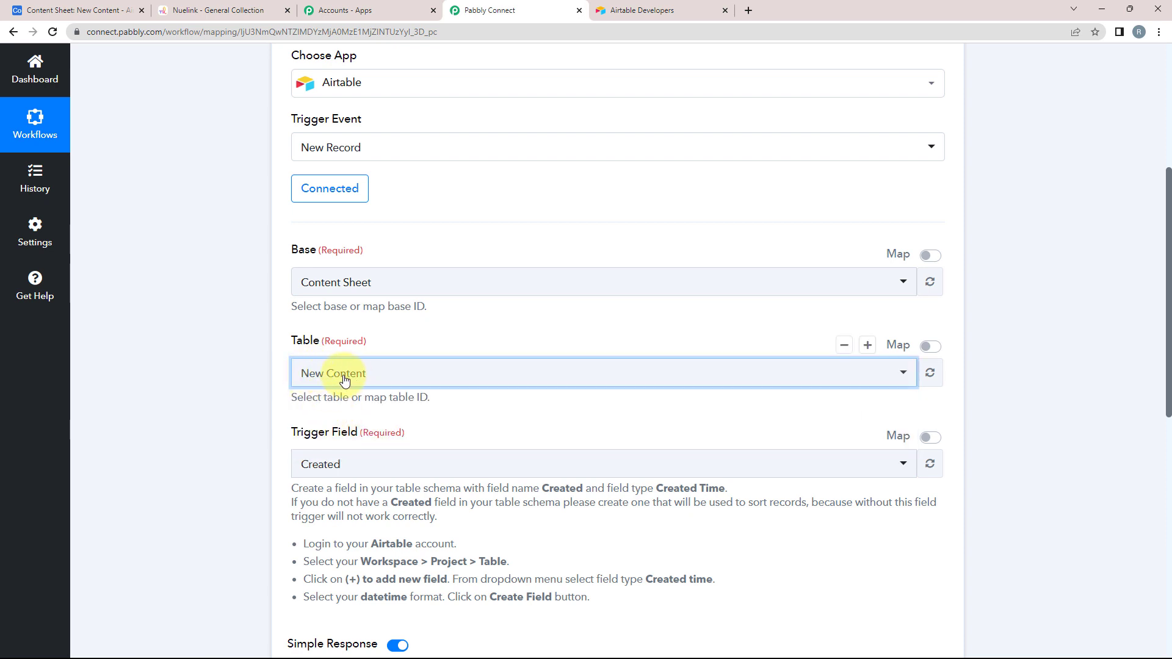
# Switch to Airtable and compare the table name in the Content Sheet base with the trigger's table selection.
pyautogui.click(62, 10)
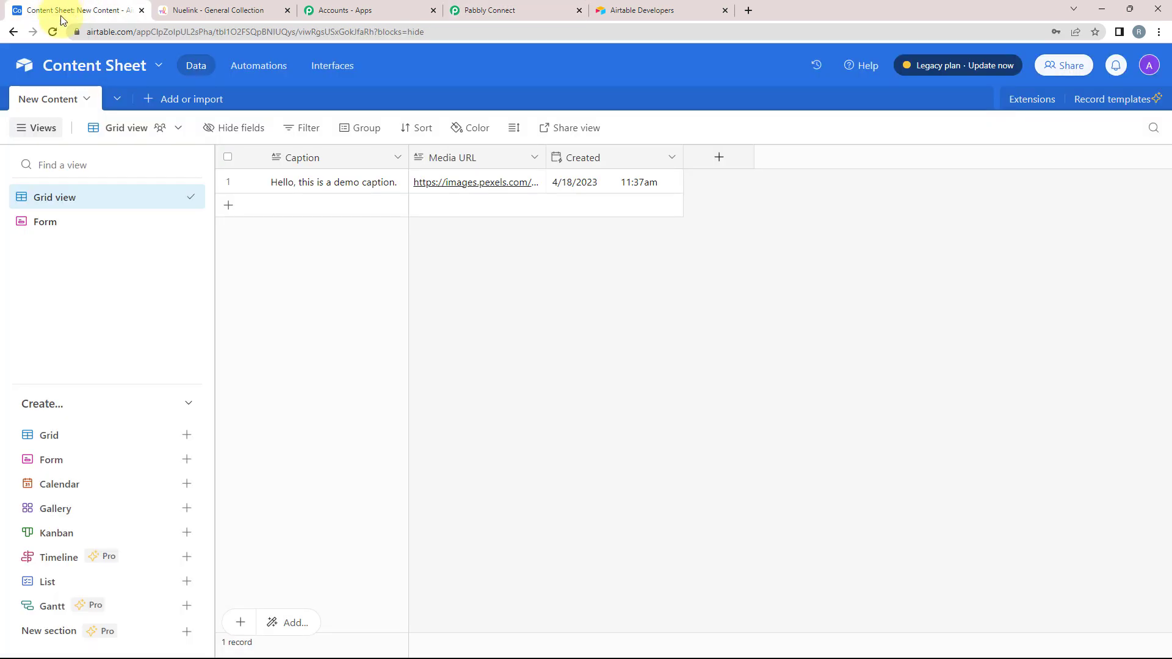
pyautogui.click(49, 101)
pyautogui.press('Escape')
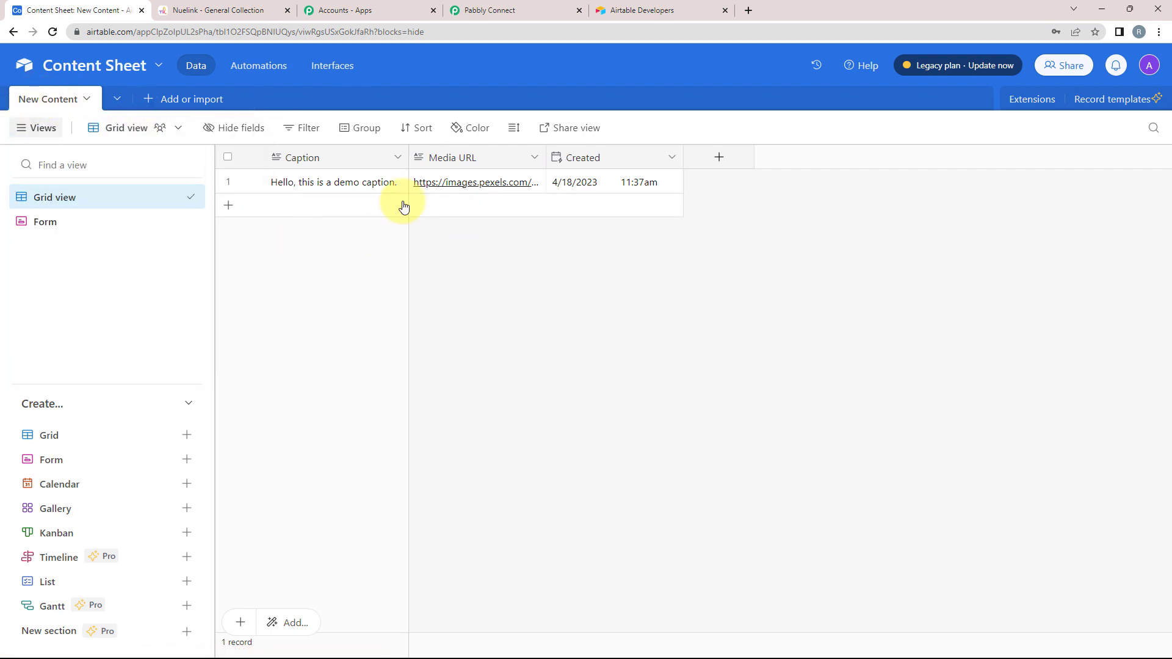
# Switch back to Pabbly Connect and read the trigger field instructions for creating a Created time field.
pyautogui.click(474, 10)
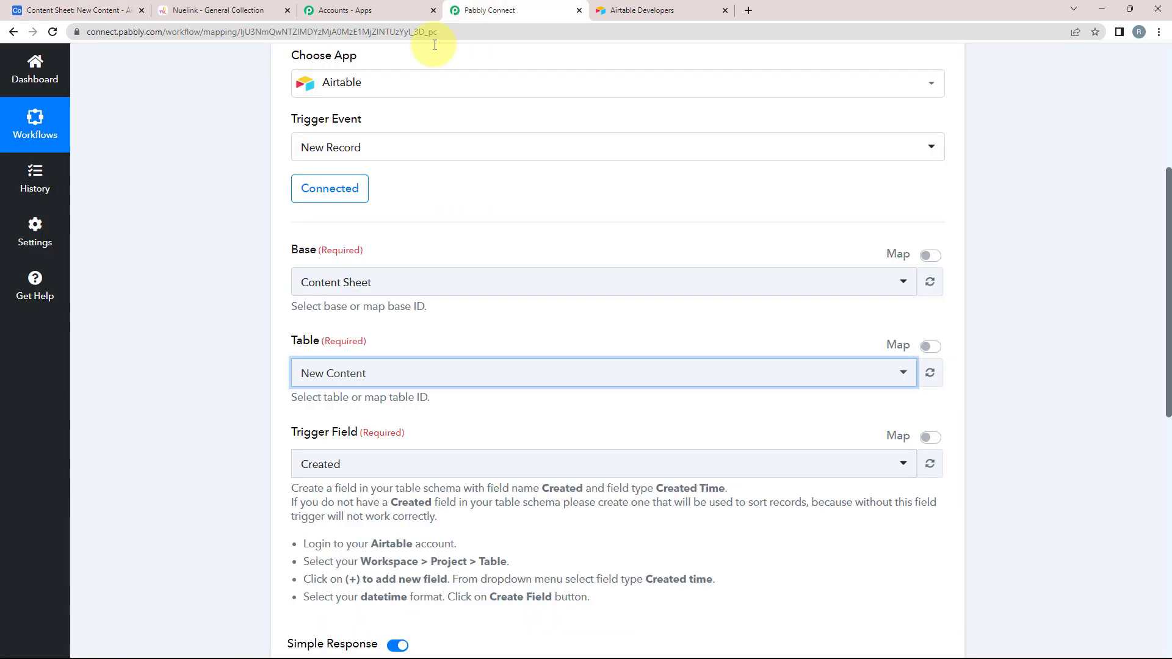
pyautogui.scroll(-2, 197, 317)
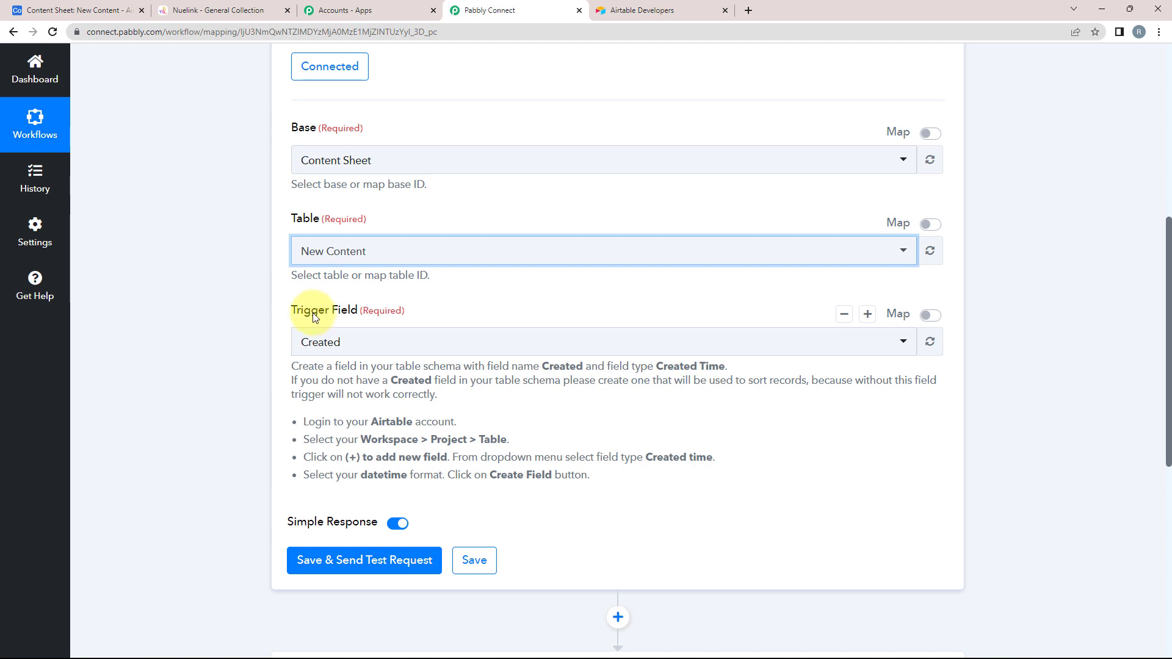
pyautogui.moveTo(292, 316); pyautogui.dragTo(318, 316)
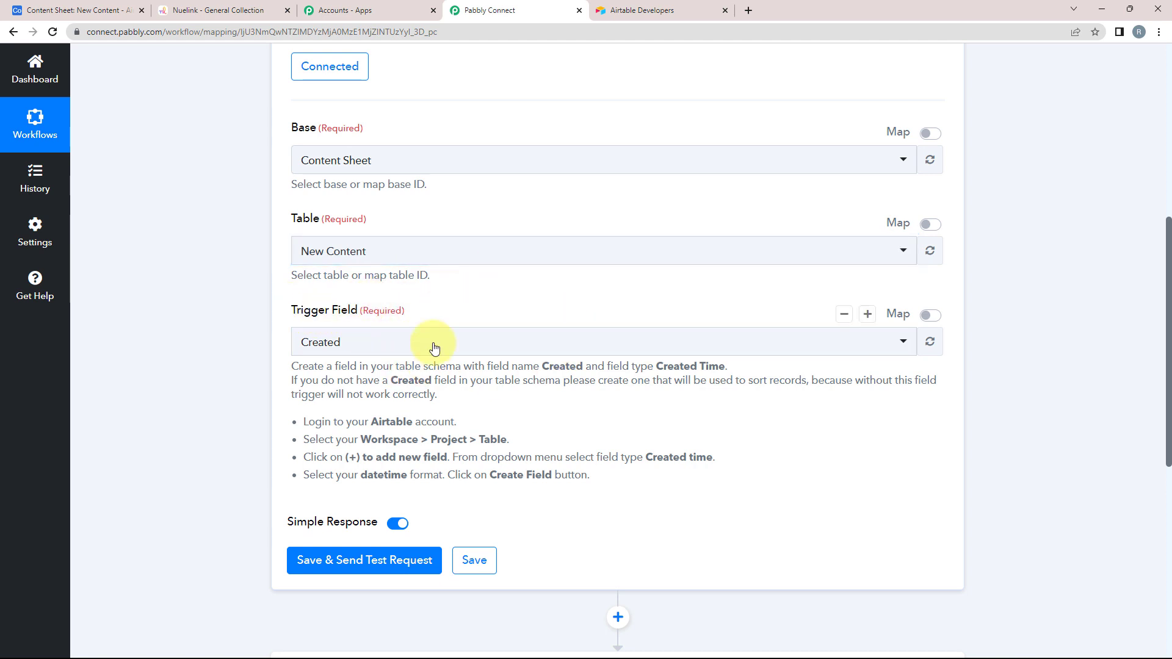
pyautogui.scroll(-2, 463, 384)
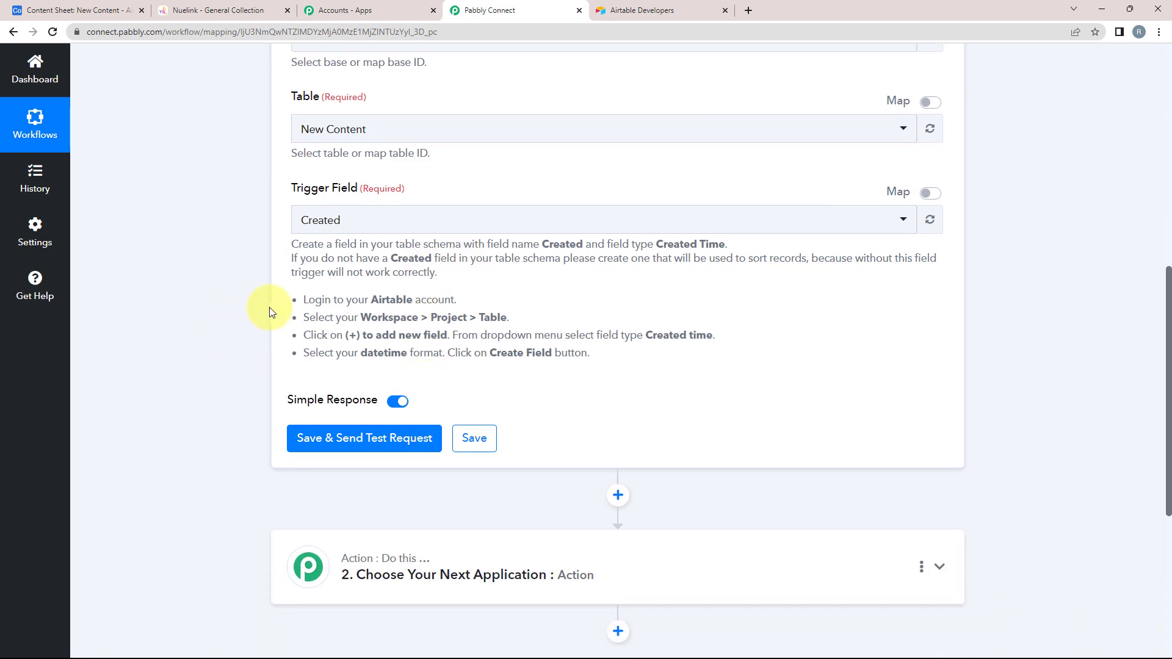
pyautogui.doubleClick(308, 299)
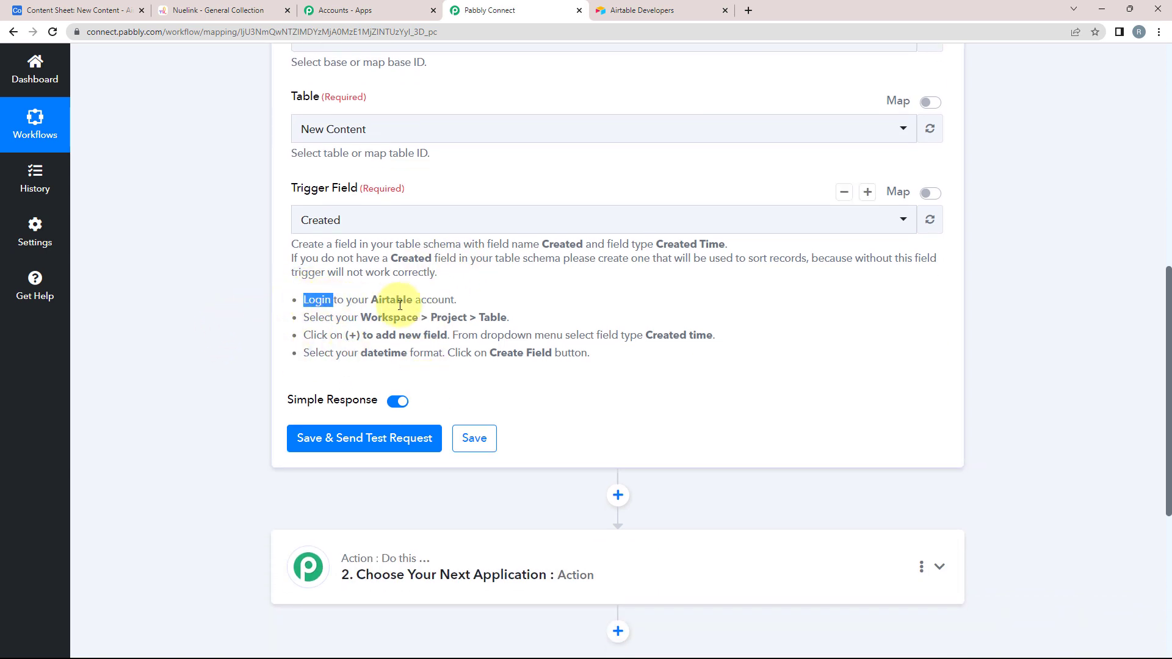
pyautogui.moveTo(369, 299); pyautogui.dragTo(426, 303)
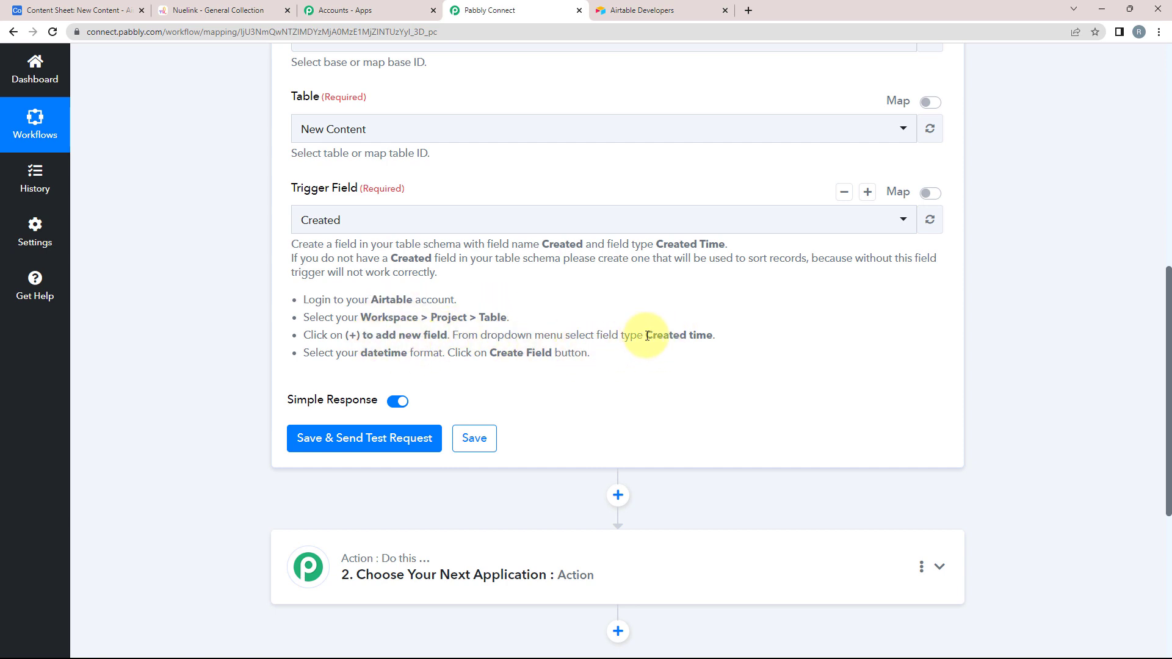
pyautogui.moveTo(647, 335); pyautogui.dragTo(706, 335)
pyautogui.click(542, 314)
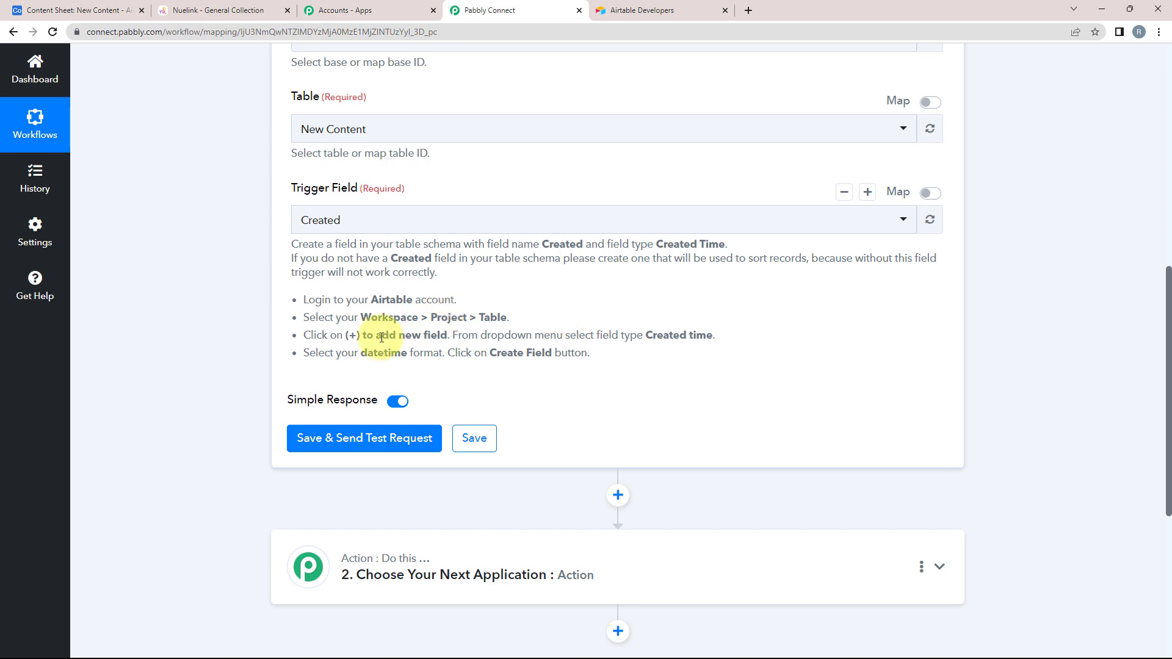
# Check the Created column in Airtable, and select Created as the trigger field in Pabbly Connect.
pyautogui.click(70, 6)
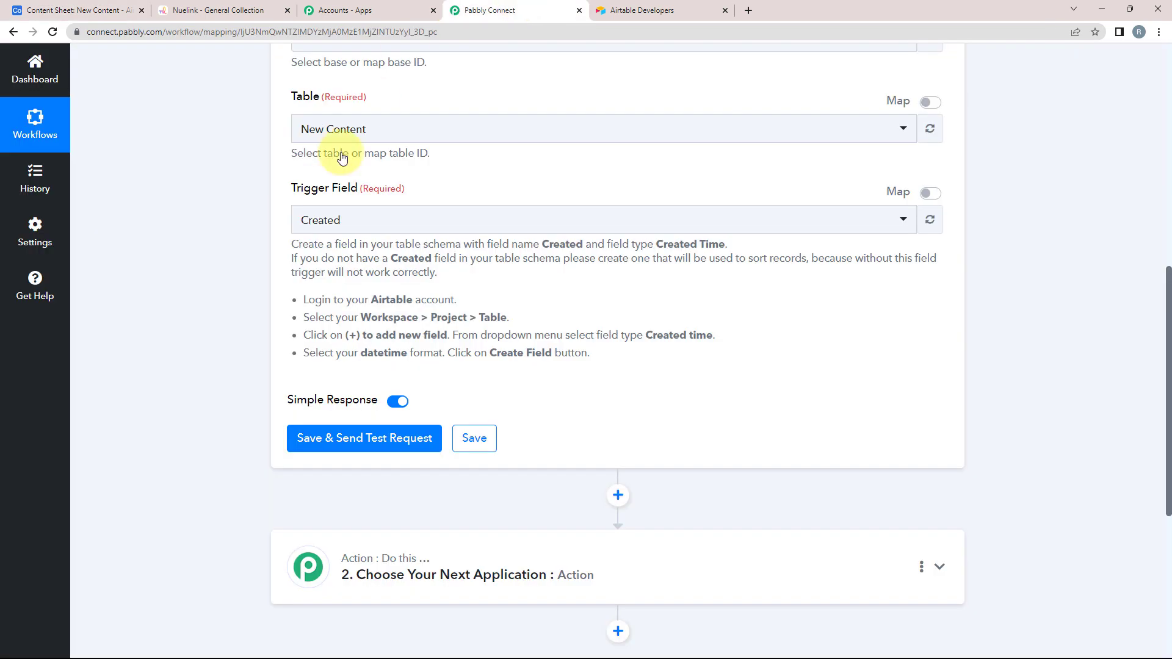
pyautogui.click(321, 221)
pyautogui.click(325, 288)
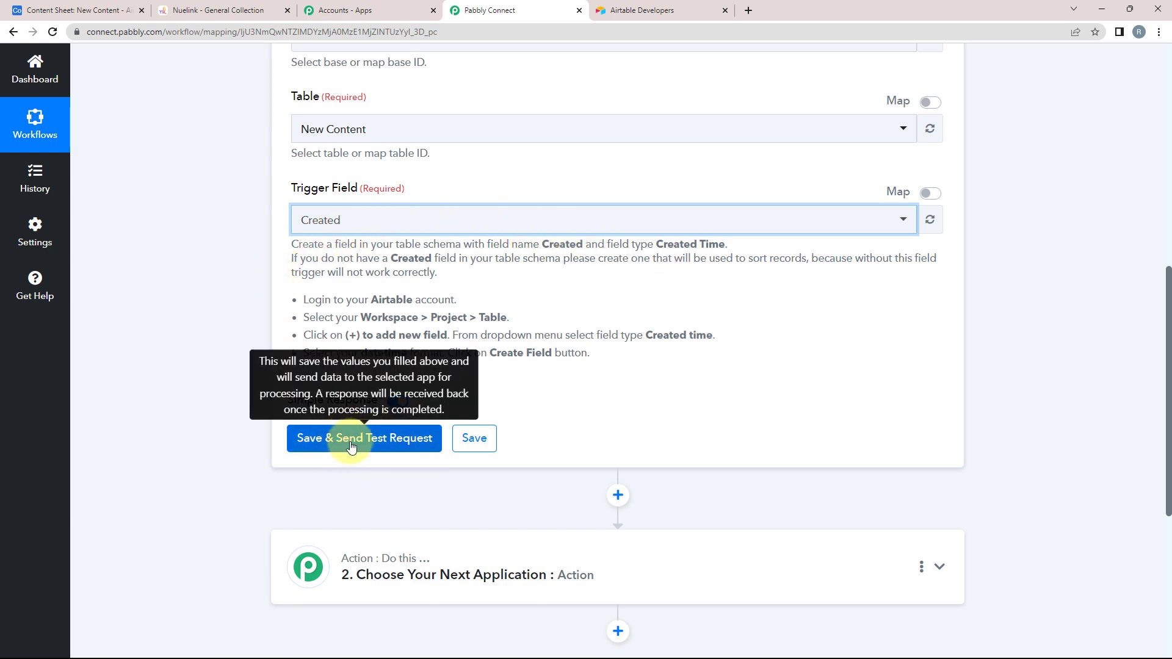
# Check the record in the Airtable table, and save the trigger in Pabbly Connect with a test request.
pyautogui.click(115, 4)
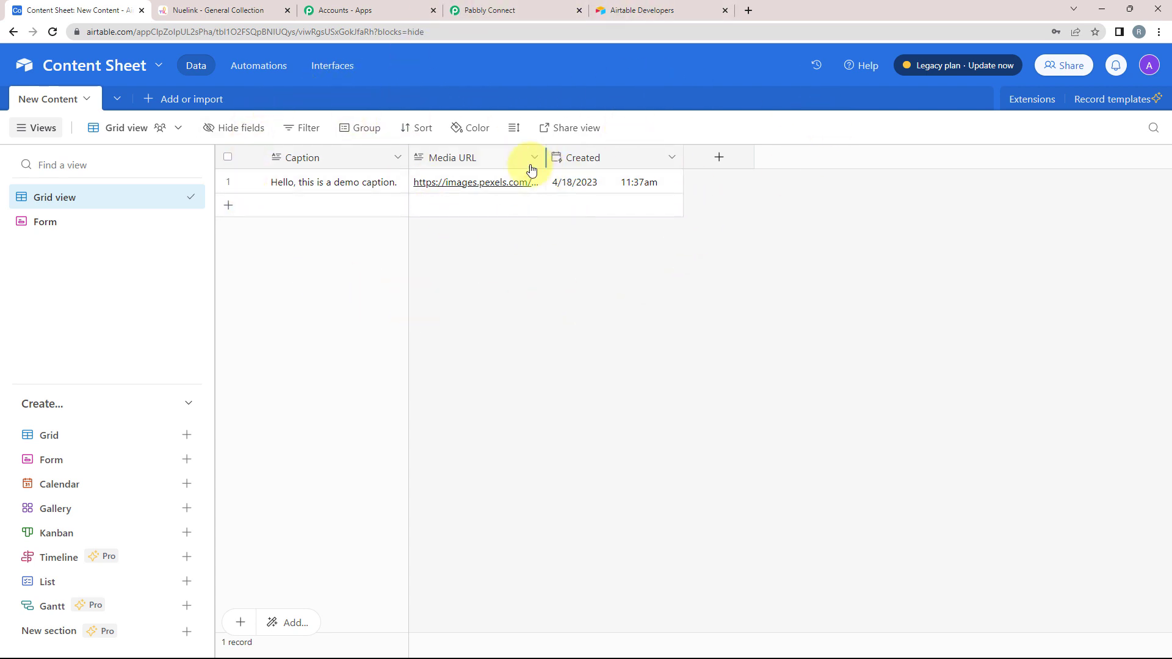
pyautogui.click(486, 9)
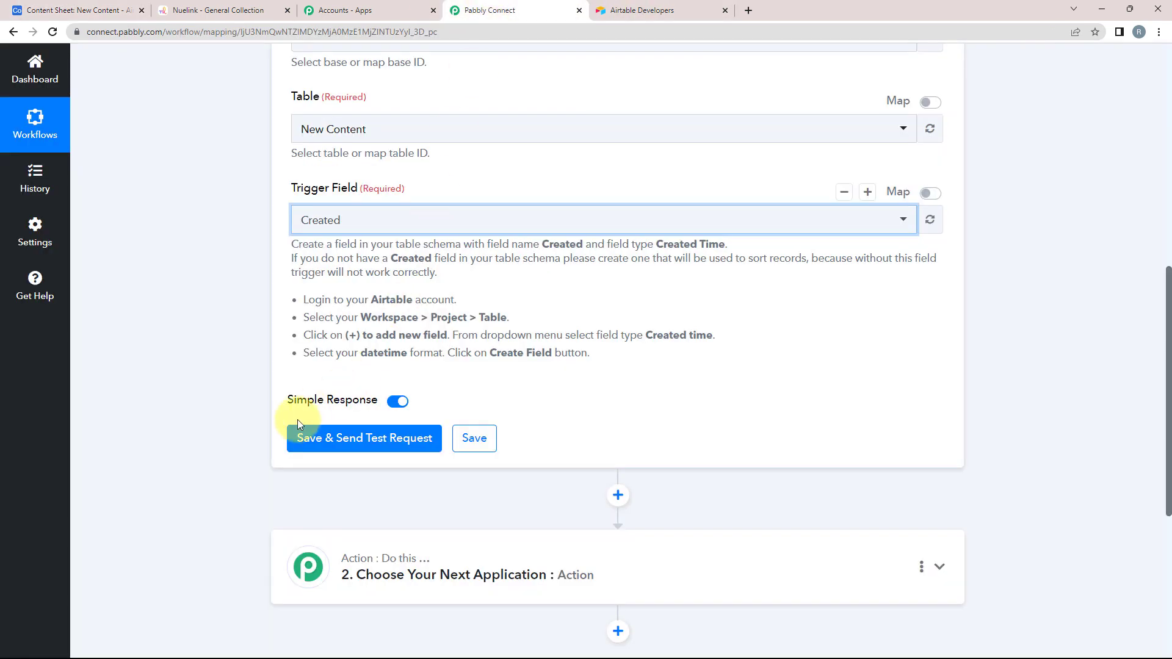
pyautogui.click(352, 450)
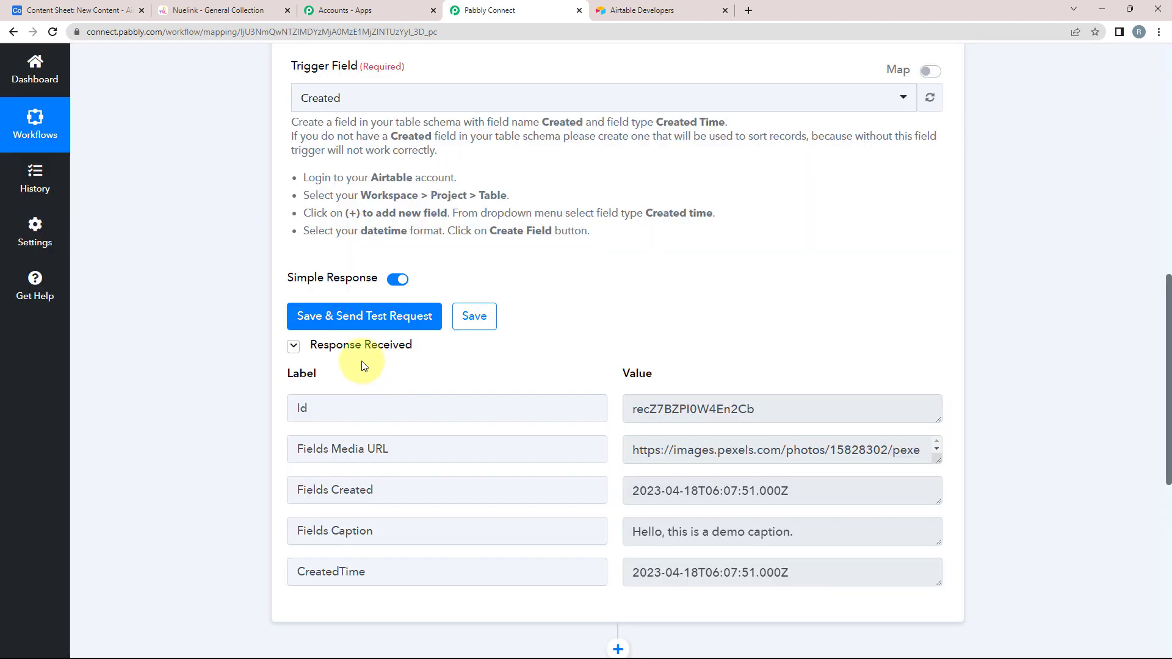
# Compare the caption and media URL in the trigger's test response with the record in Airtable.
pyautogui.scroll(-1, 304, 403)
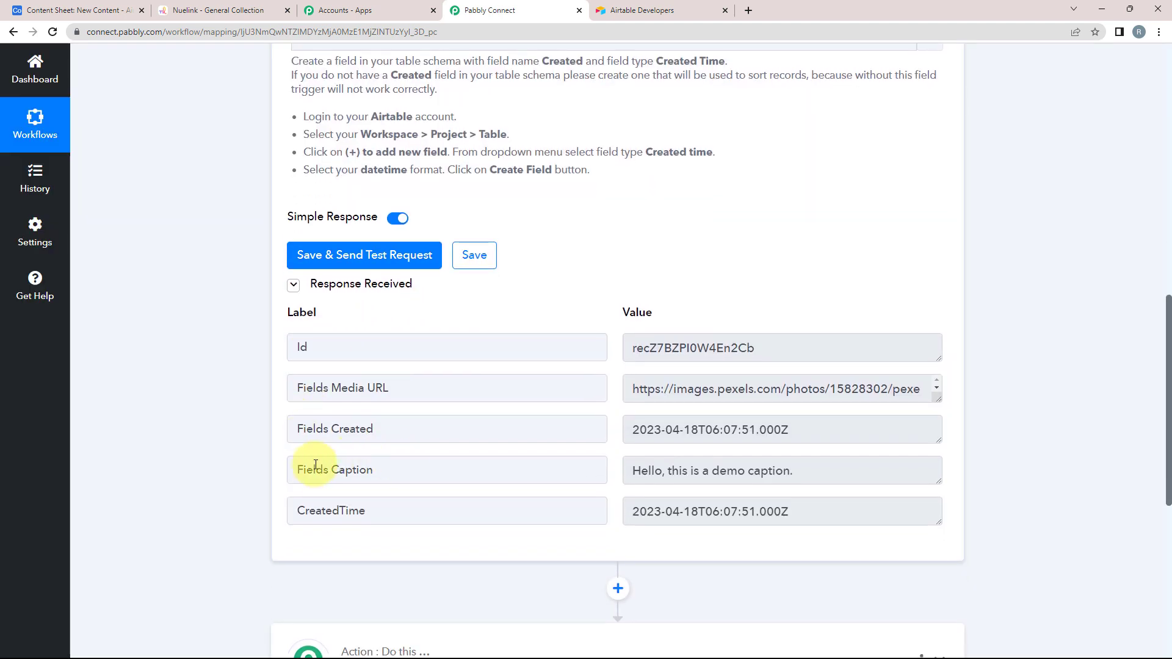
pyautogui.moveTo(299, 470); pyautogui.dragTo(796, 477)
pyautogui.click(116, 8)
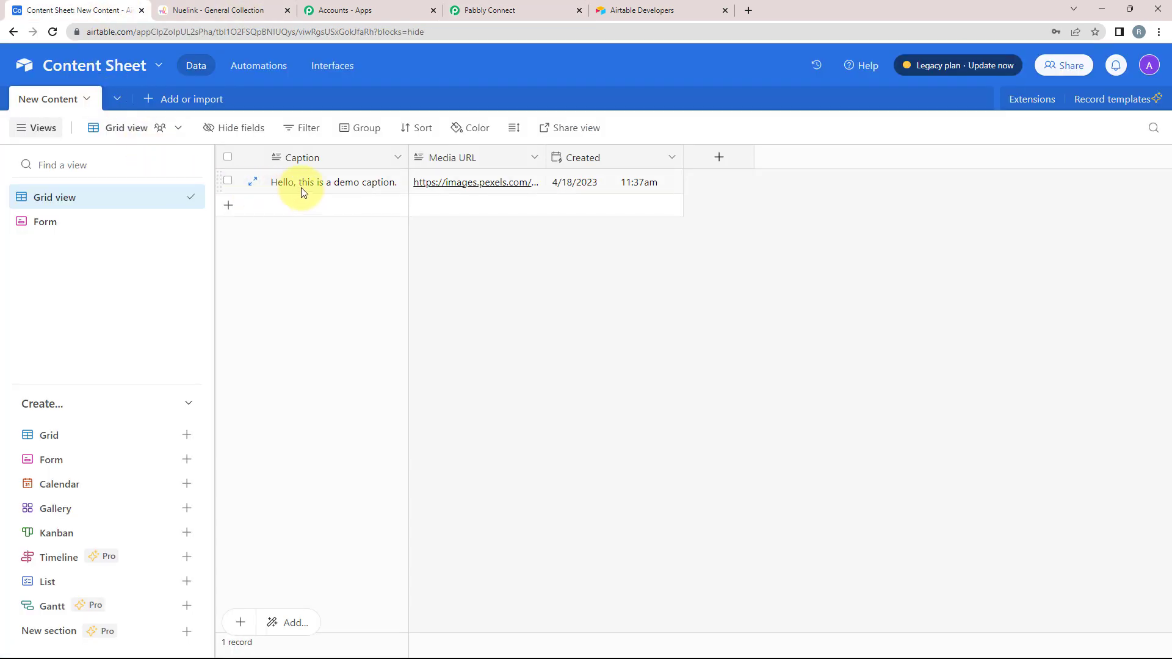
pyautogui.click(559, 5)
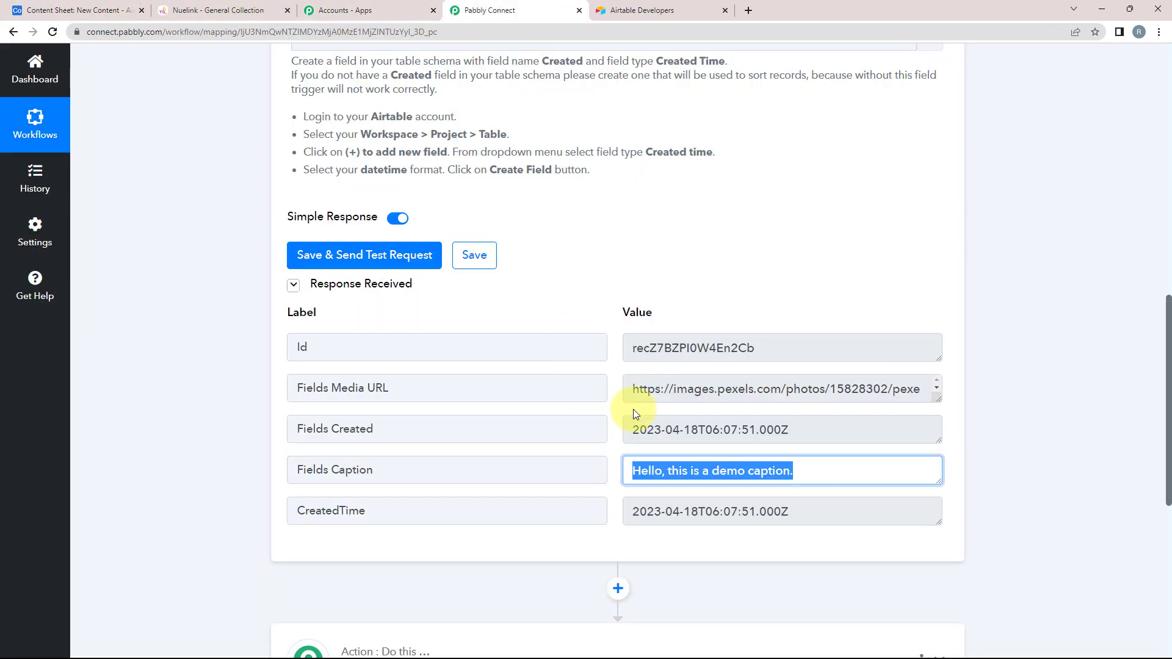
pyautogui.moveTo(645, 393); pyautogui.dragTo(1014, 397)
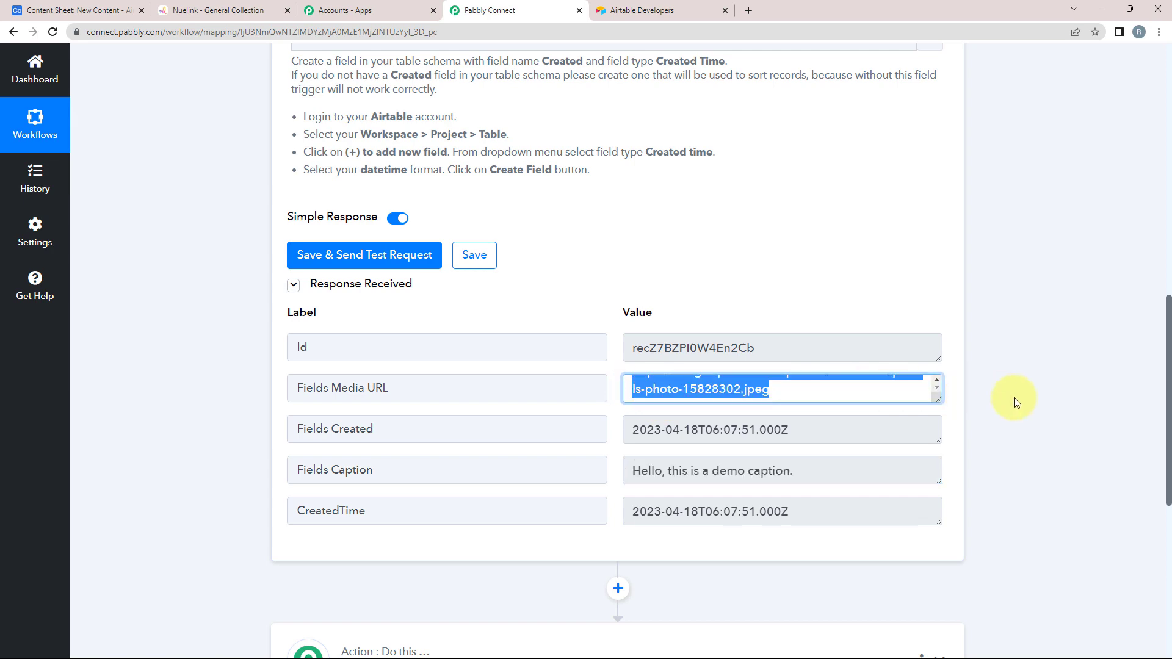
pyautogui.click(181, 423)
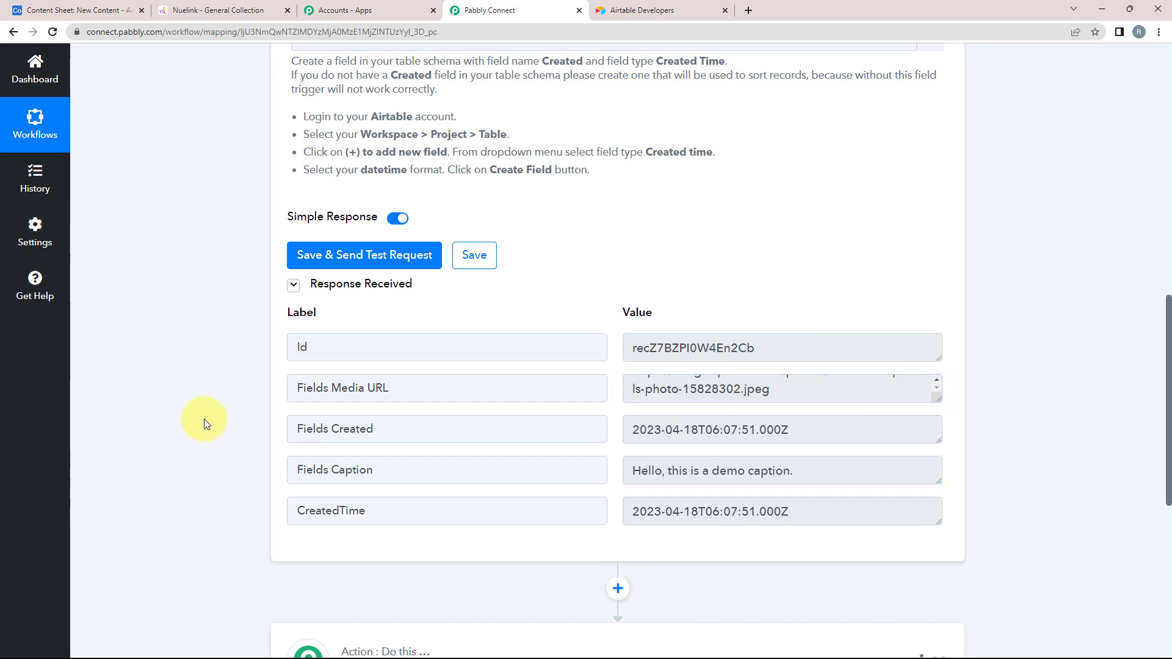
# Review the Airtable trigger's polling interval in Pabbly Connect, referring back to the New Content table in Airtable.
pyautogui.scroll(10, 204, 419)
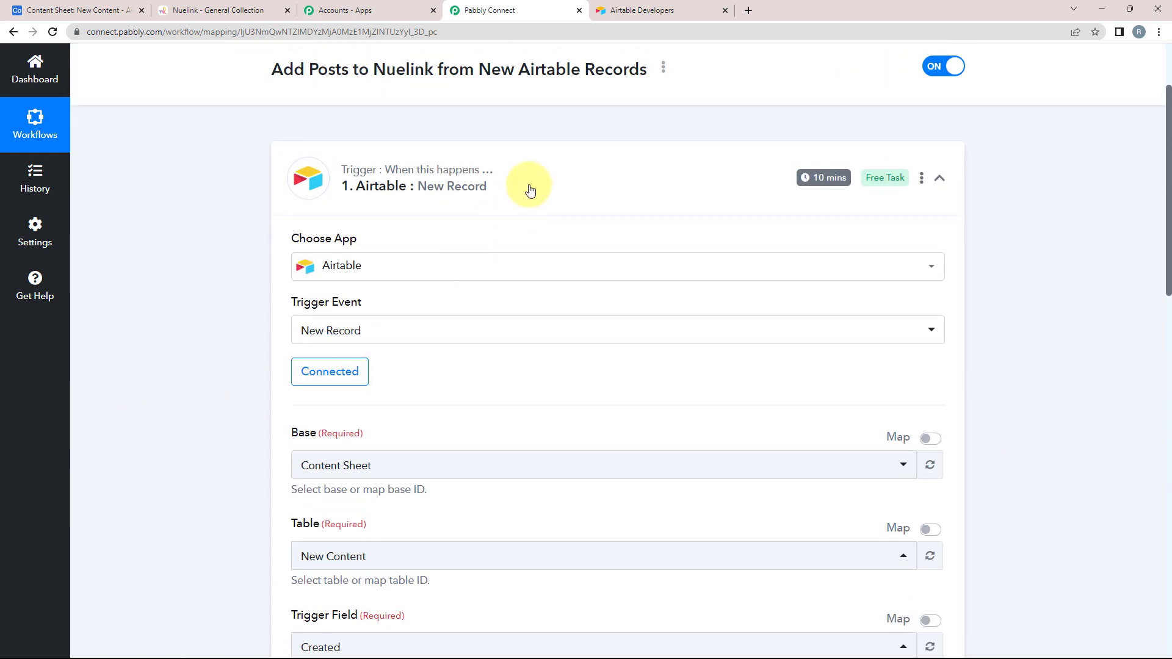
pyautogui.click(357, 193)
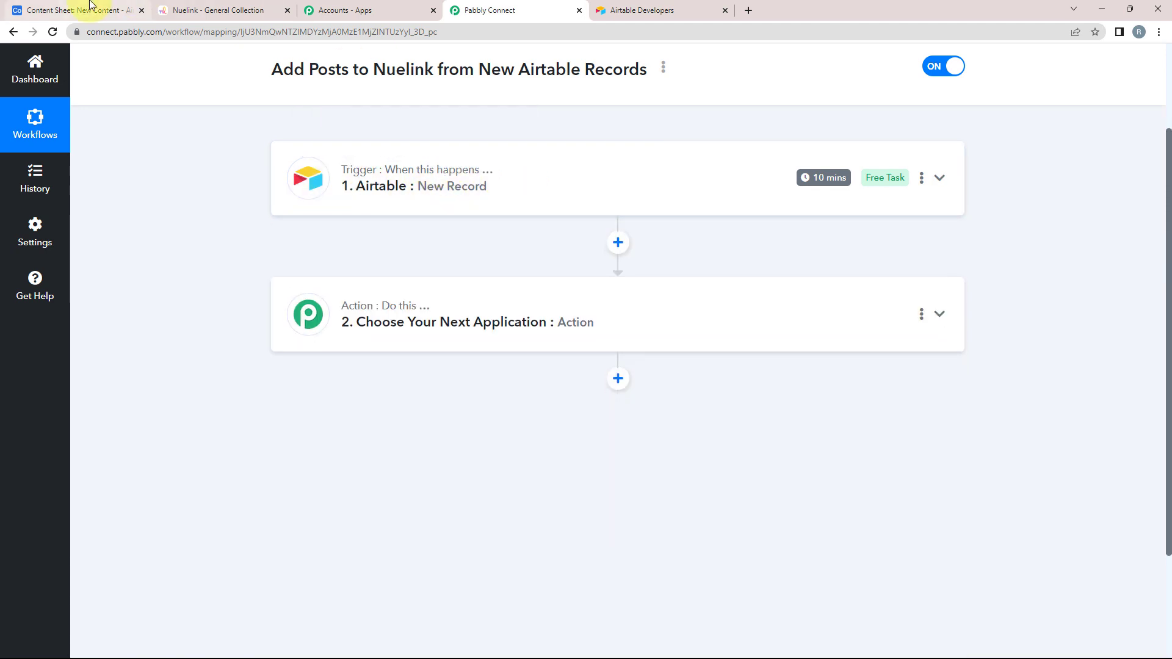
pyautogui.click(67, 10)
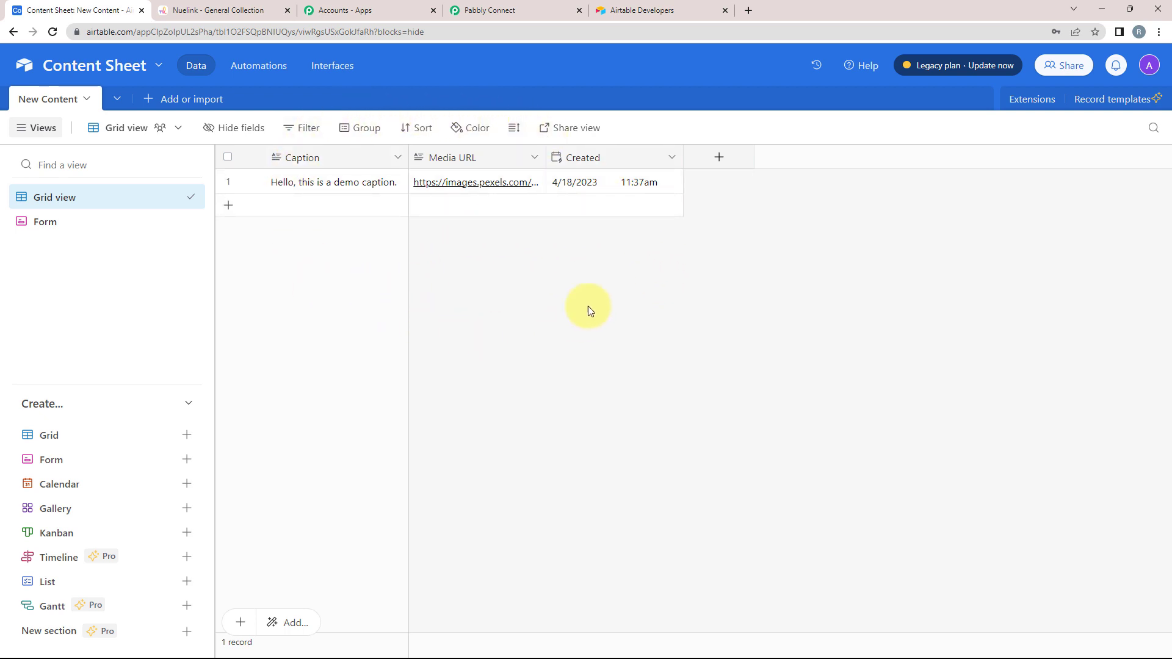
pyautogui.click(489, 10)
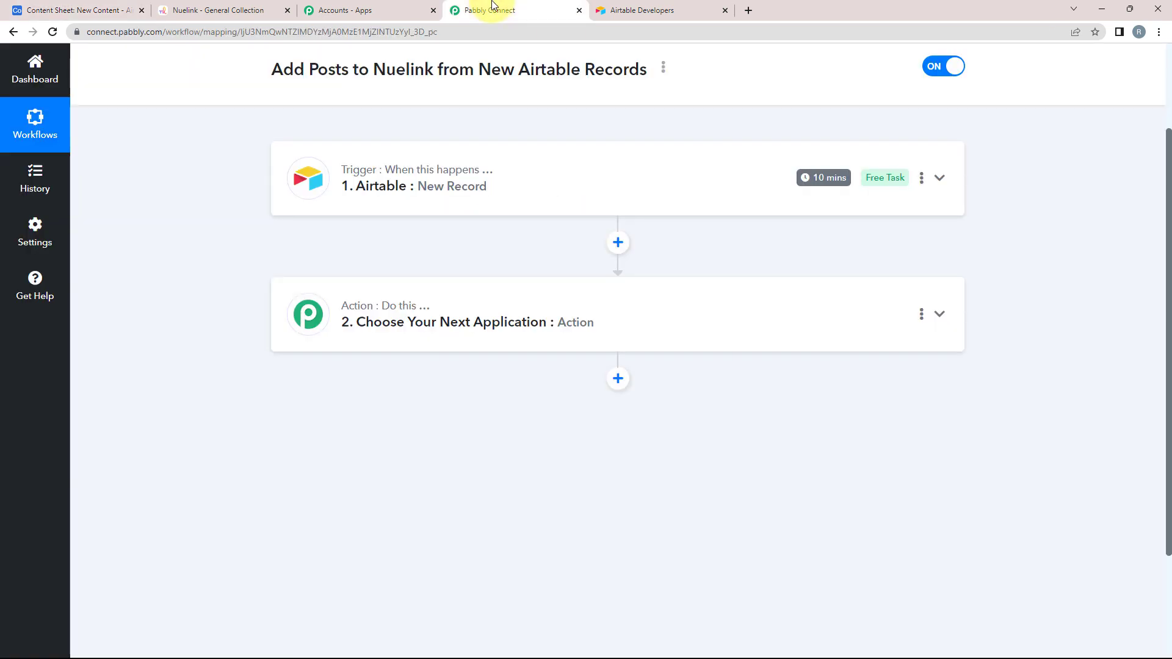
pyautogui.click(462, 188)
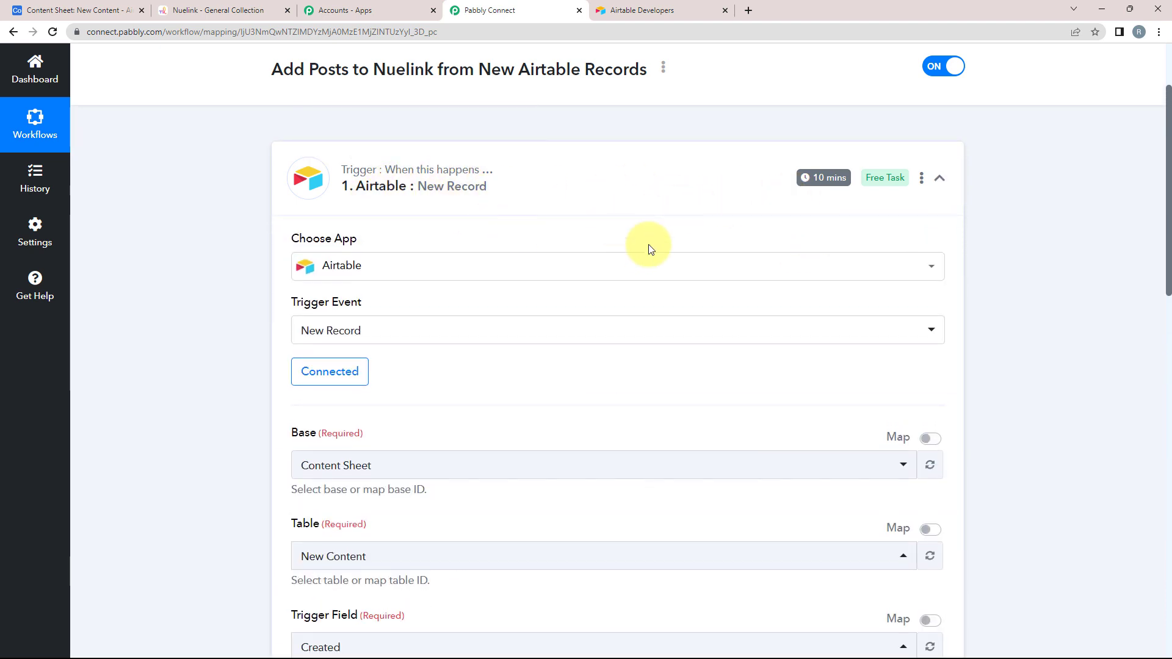
pyautogui.moveTo(831, 187)
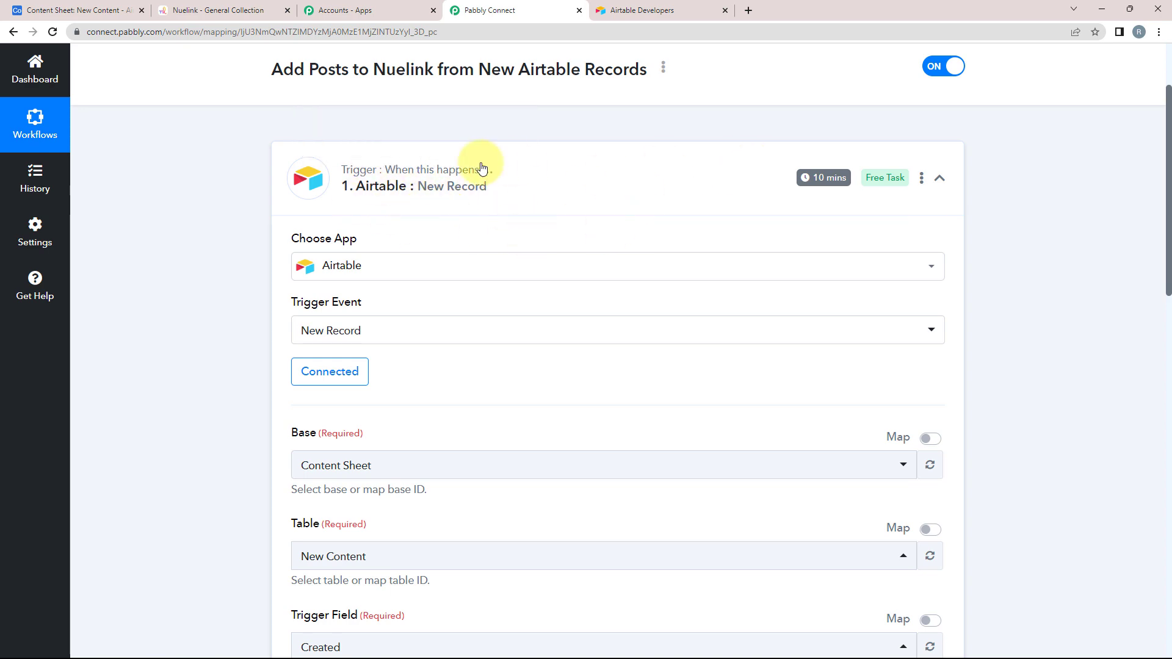
# Expand the empty action step and recheck the Fields Media URL value in the trigger's response.
pyautogui.scroll(-9, 137, 444)
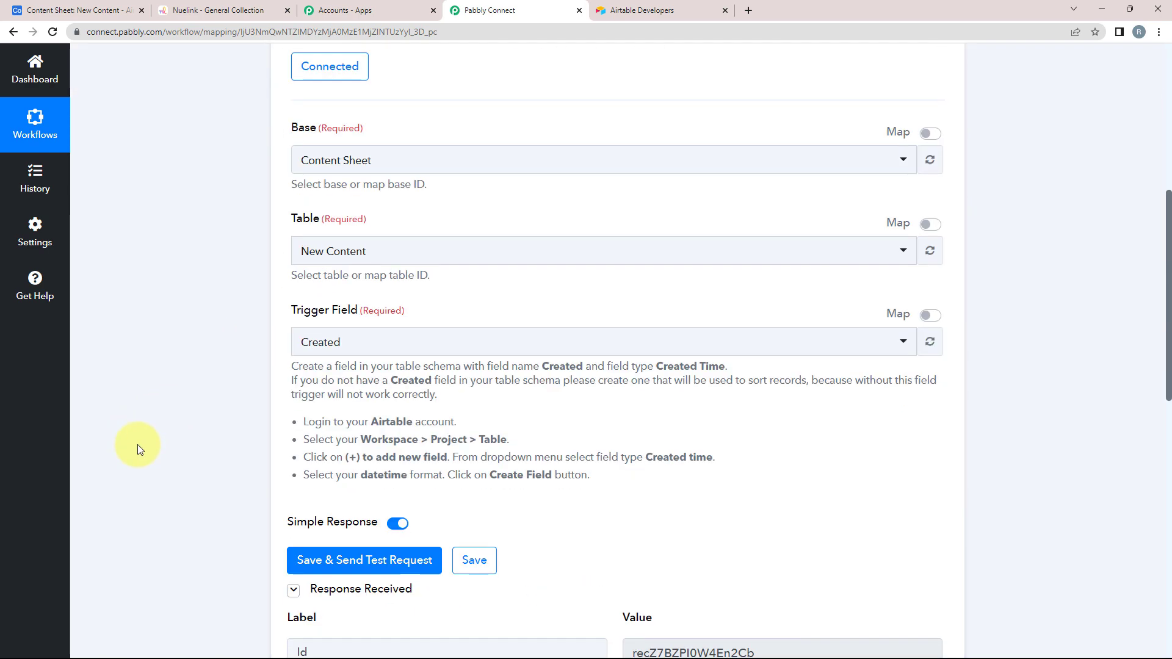
pyautogui.scroll(-8, 138, 444)
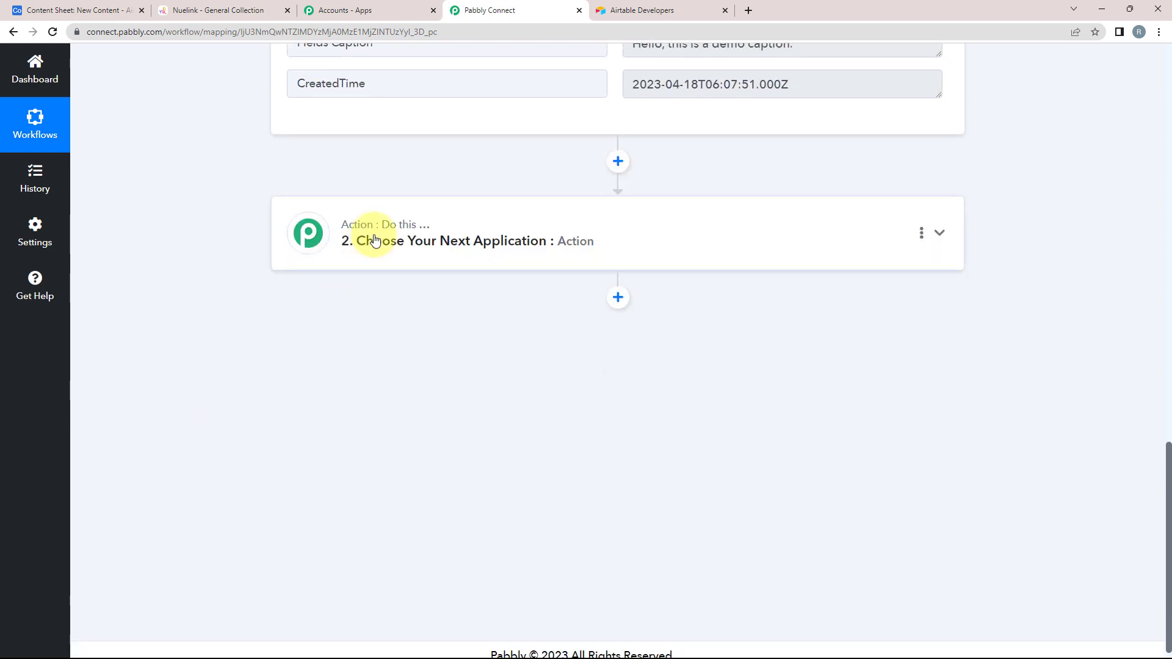
pyautogui.click(375, 239)
pyautogui.scroll(5, 161, 389)
pyautogui.moveTo(770, 267); pyautogui.dragTo(646, 267)
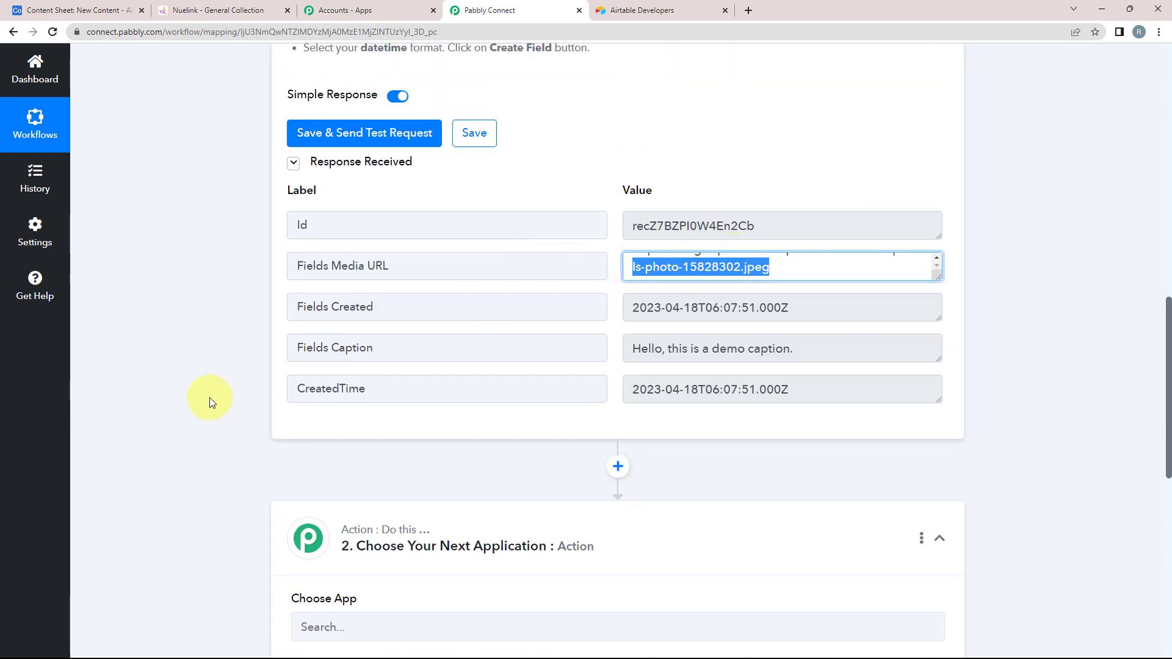
# Set the action step's app to Nuelink and its action event to Add Post to Collection.
pyautogui.scroll(-3, 179, 411)
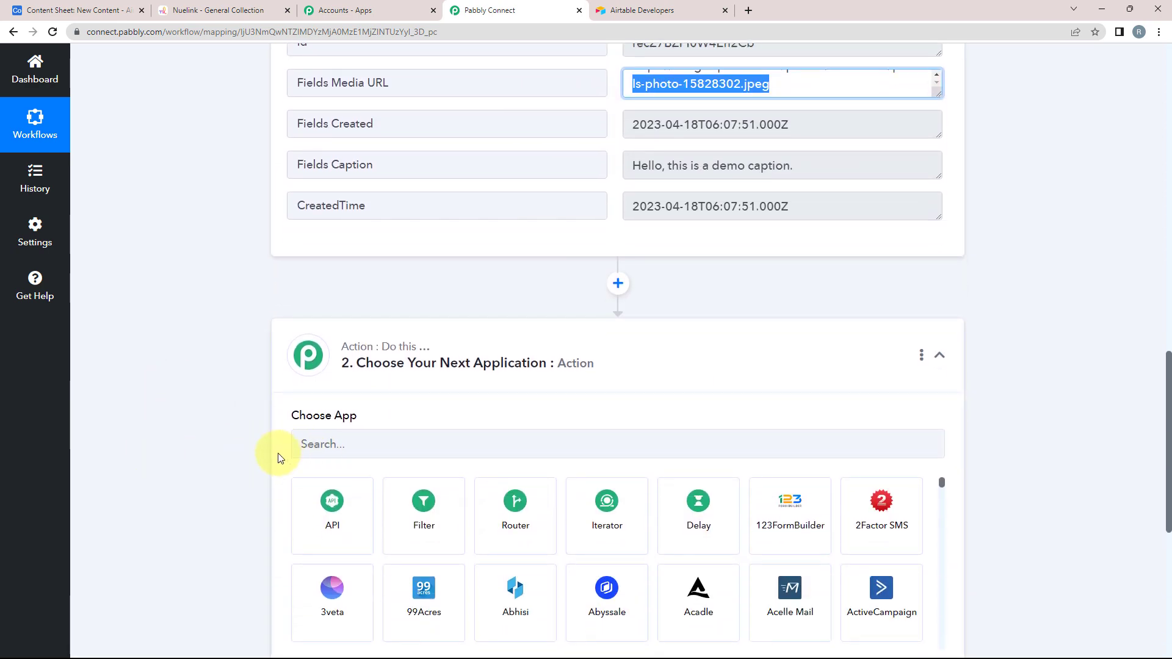
pyautogui.scroll(-3, 208, 445)
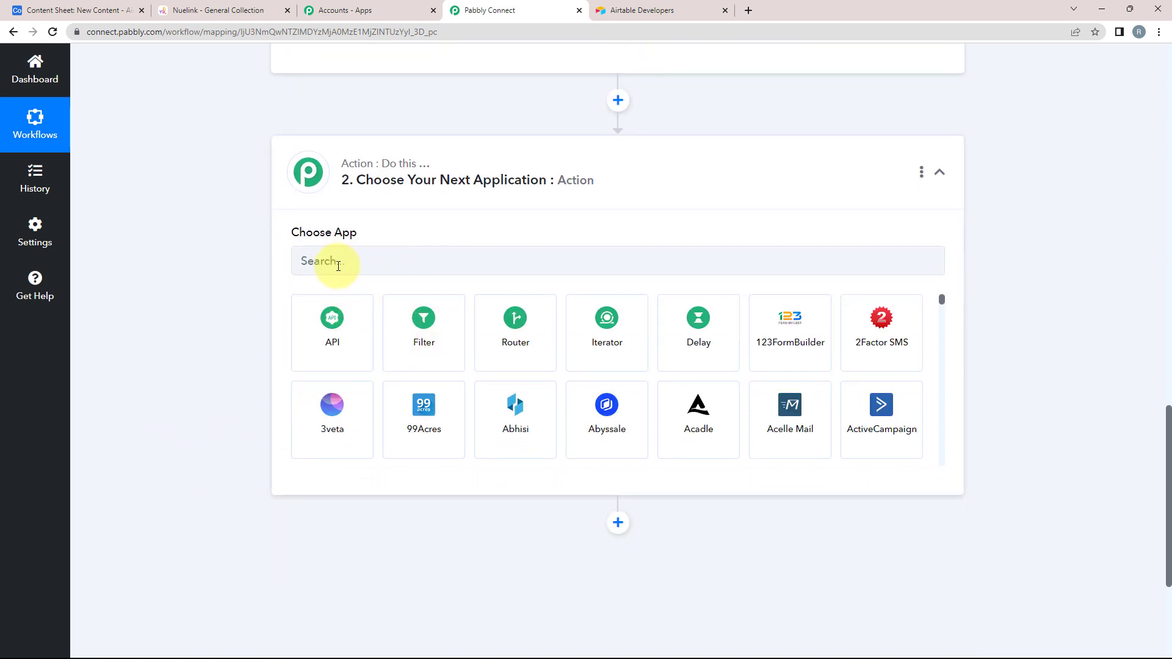
pyautogui.click(361, 268)
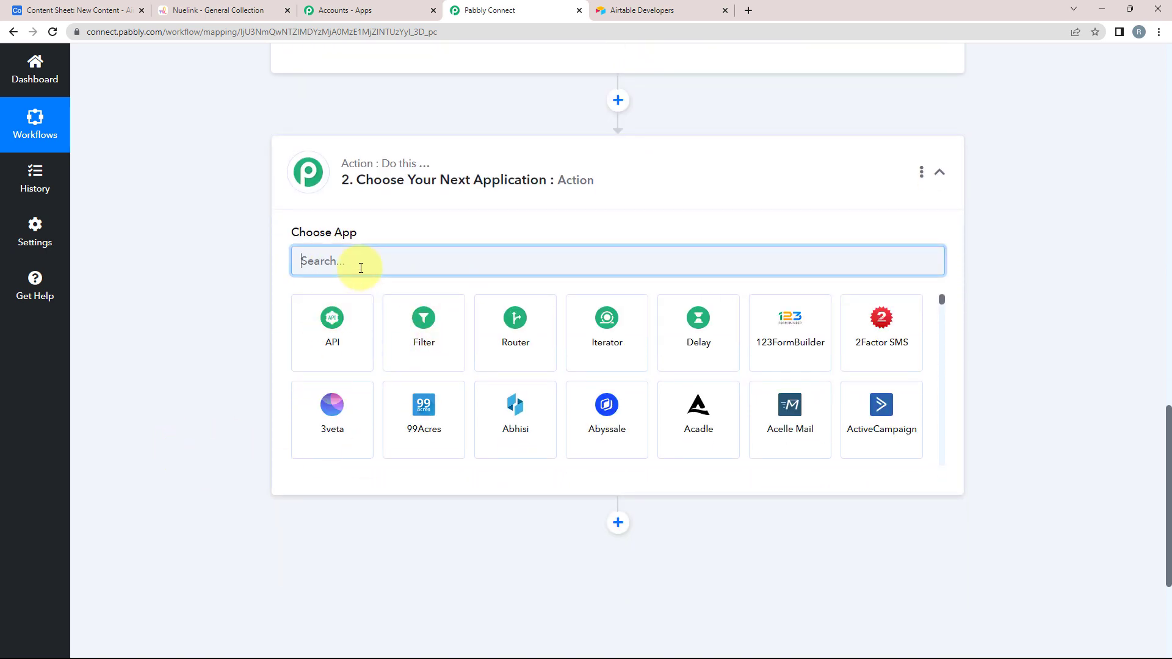
pyautogui.write('nu')
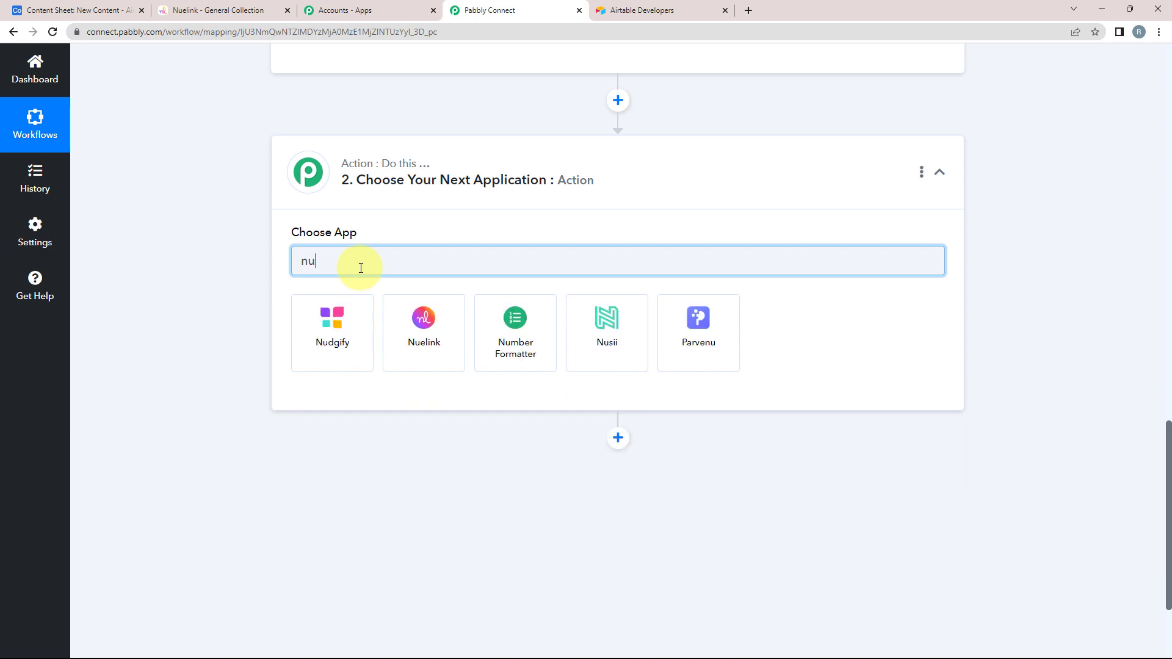
pyautogui.click(405, 313)
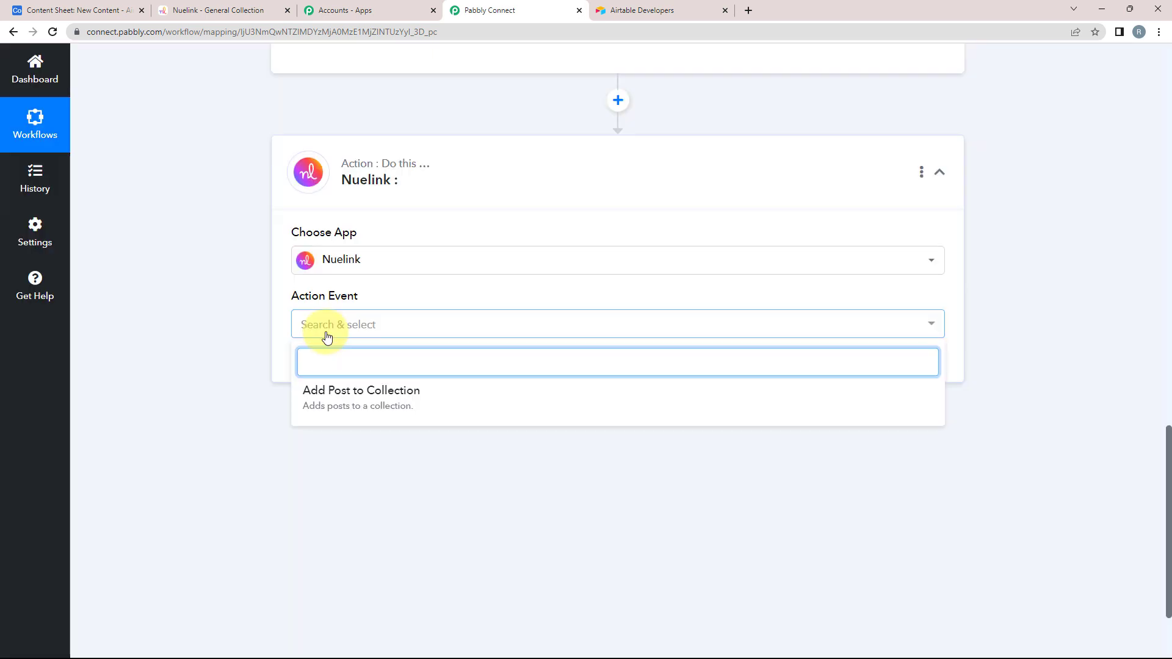
pyautogui.click(338, 404)
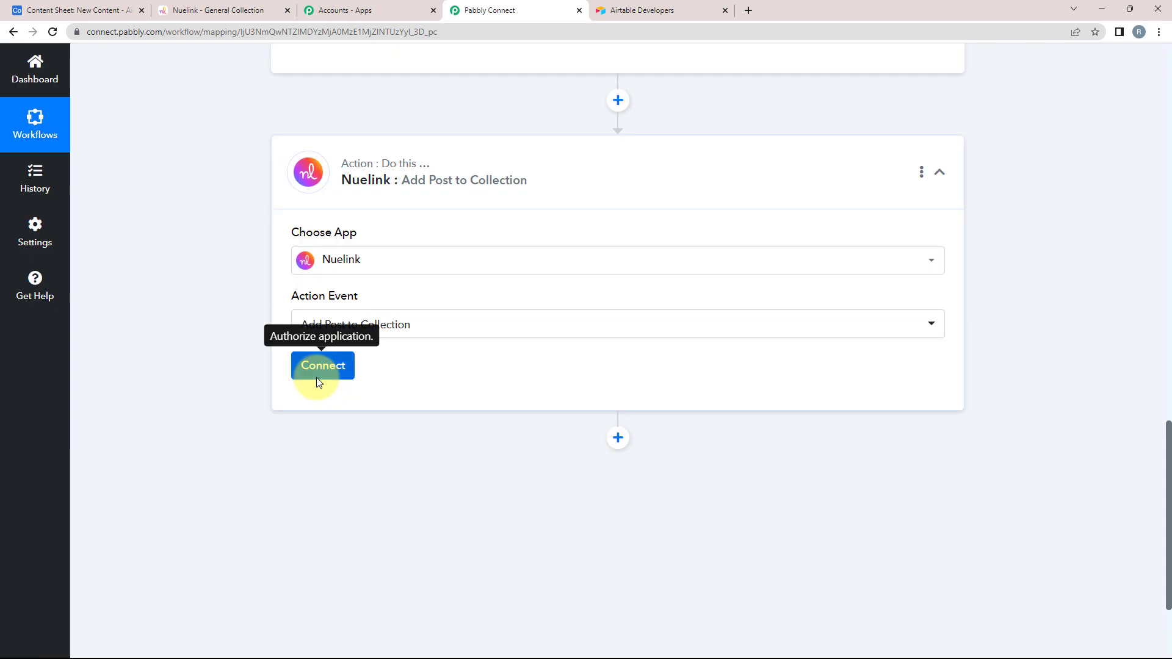
# Start a new Nuelink connection for the action and request authorization from Nuelink.
pyautogui.click(317, 373)
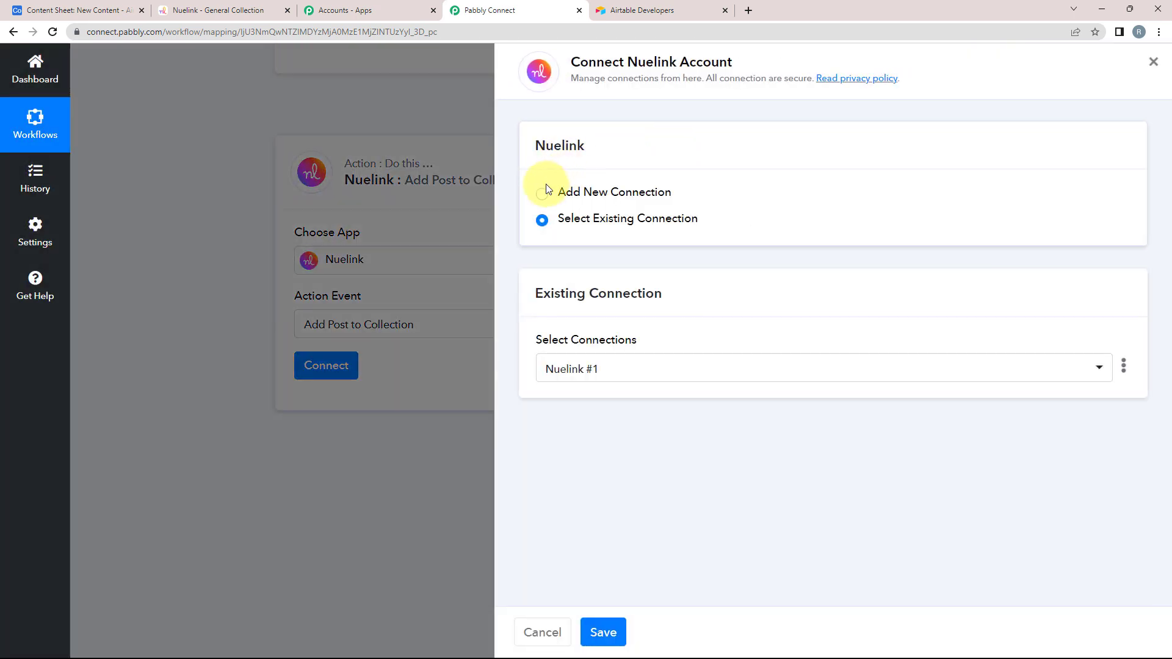
pyautogui.click(543, 194)
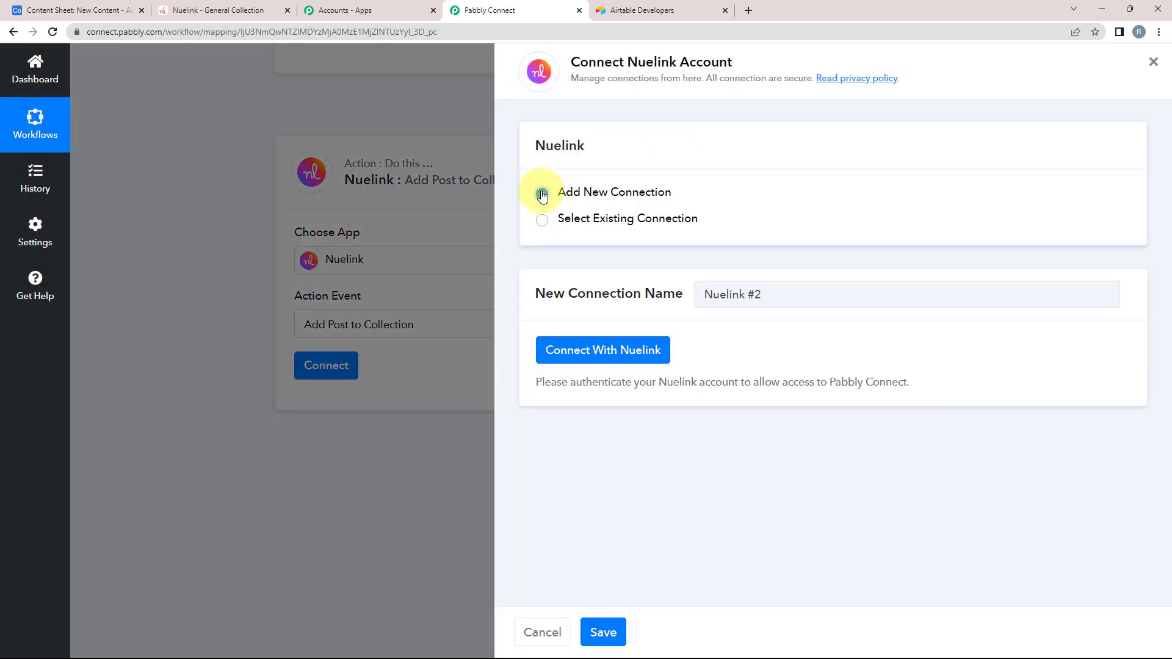
pyautogui.click(579, 354)
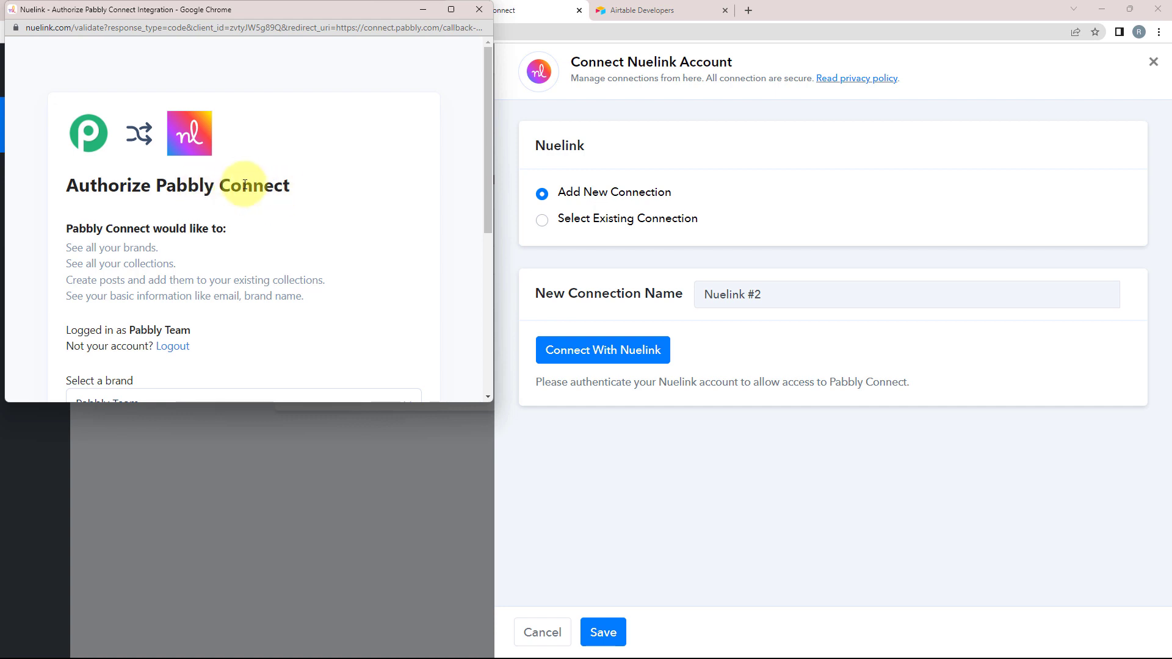
# Authorize Pabbly Connect in Nuelink for the Pabbly Team brand and give it access to the General collection.
pyautogui.scroll(-4, 202, 183)
pyautogui.scroll(-1, 210, 183)
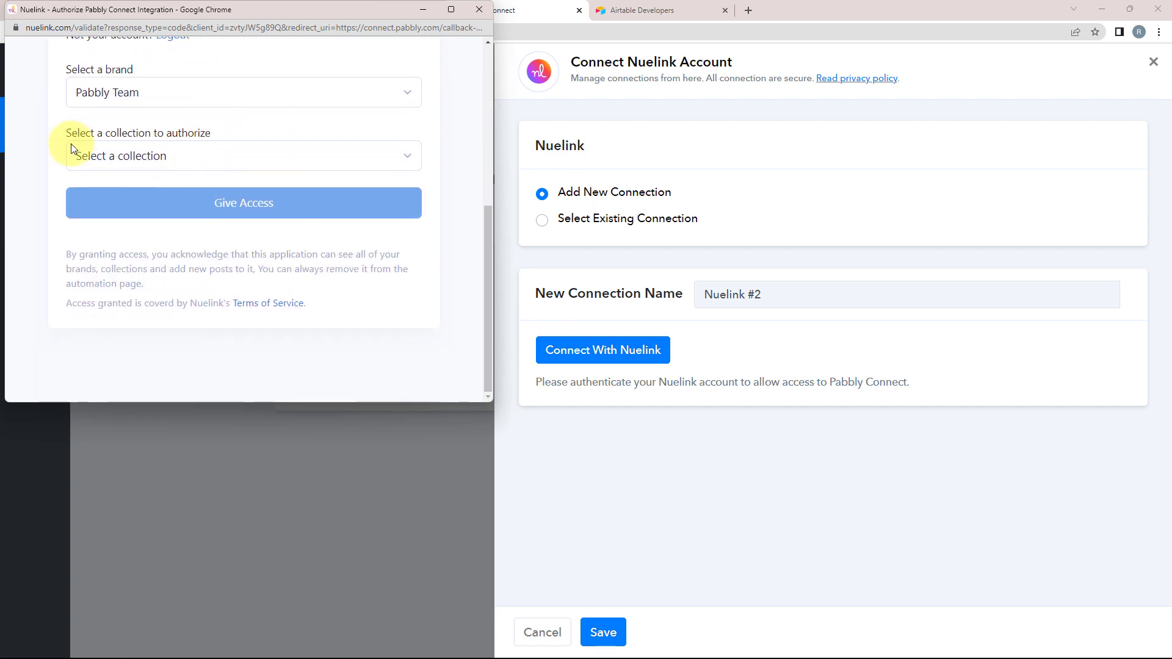
pyautogui.click(98, 100)
pyautogui.click(126, 116)
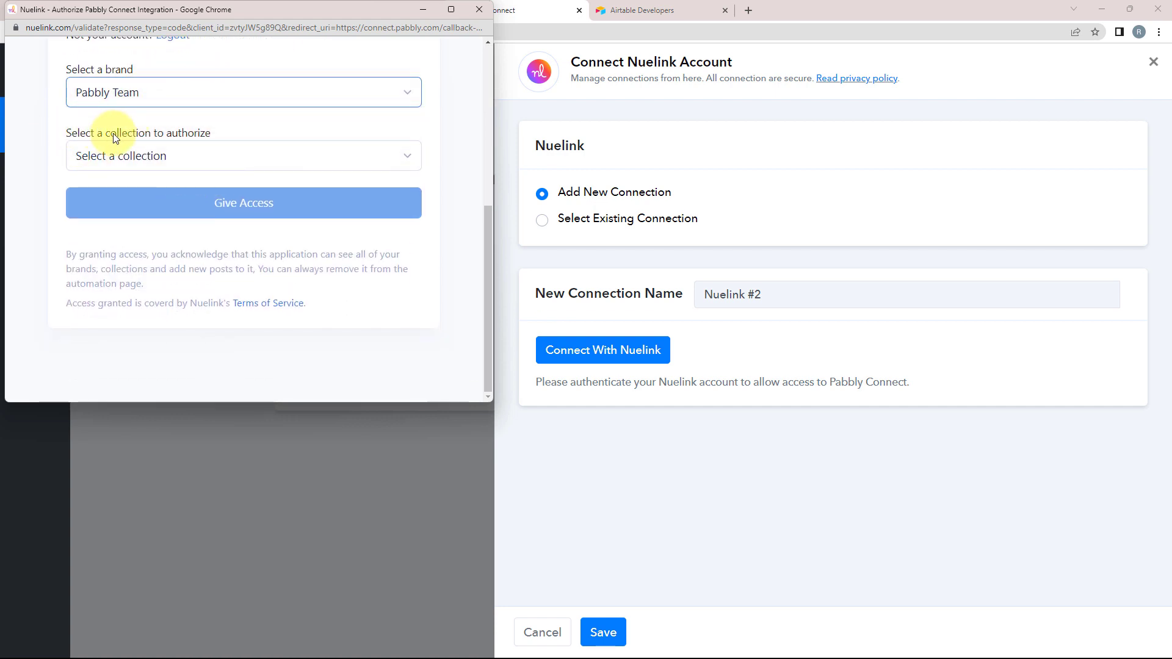
pyautogui.click(125, 157)
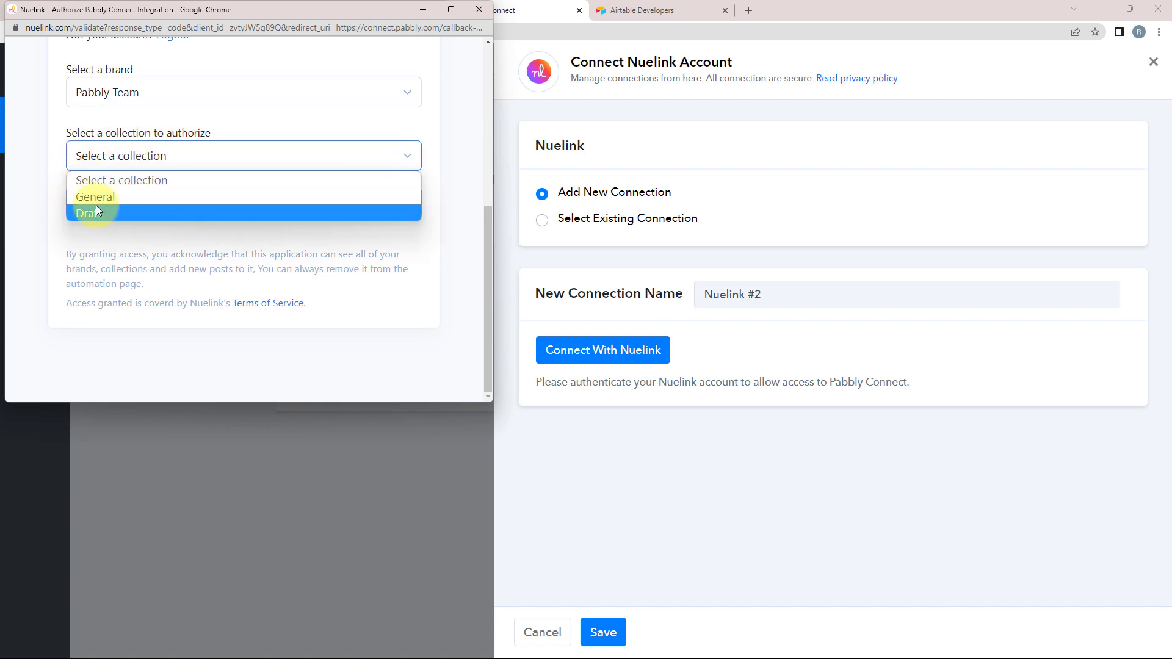
pyautogui.click(110, 199)
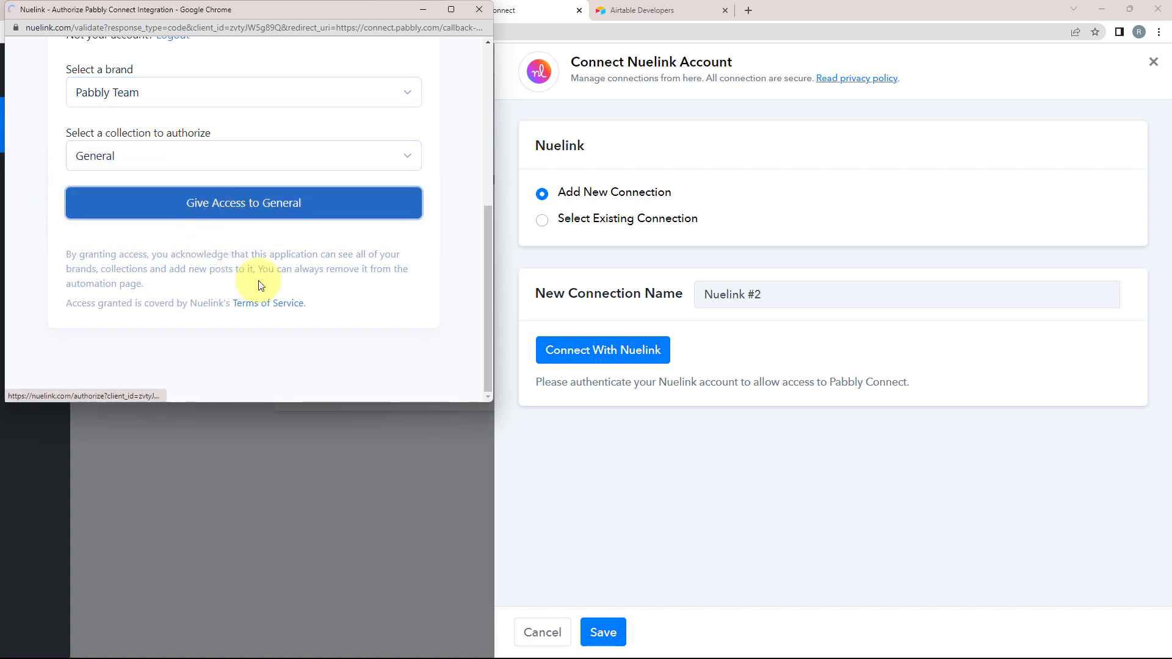
pyautogui.click(122, 203)
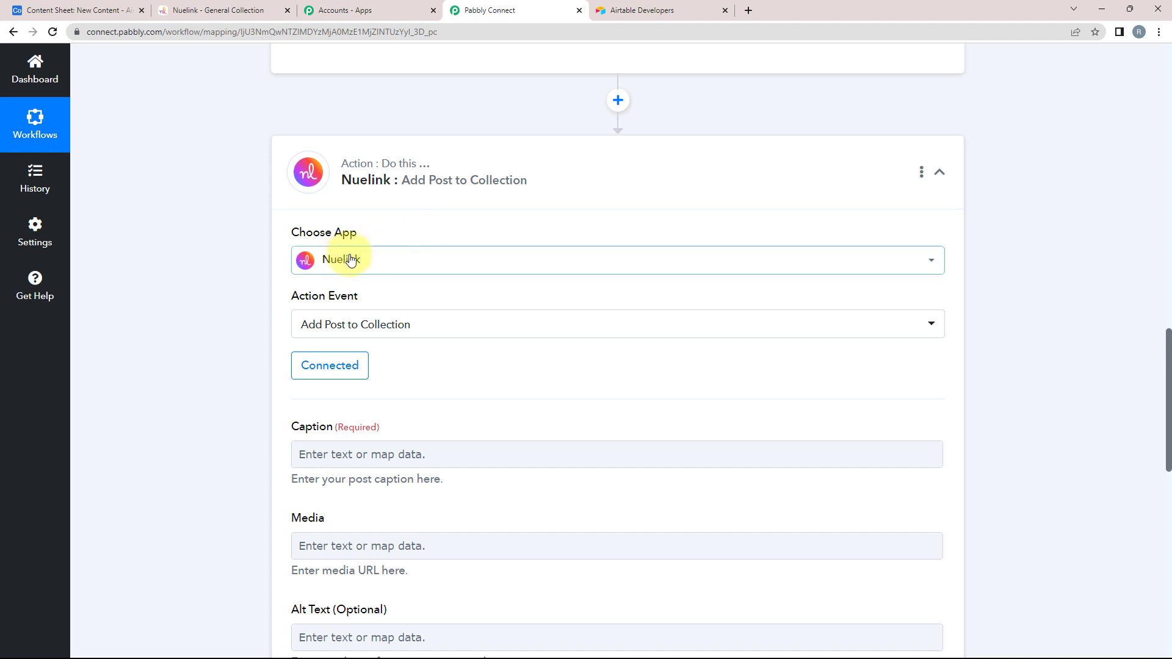
# Examine the Nuelink action's fields, from caption and media through the optional title, feed and short settings.
pyautogui.scroll(-4, 263, 365)
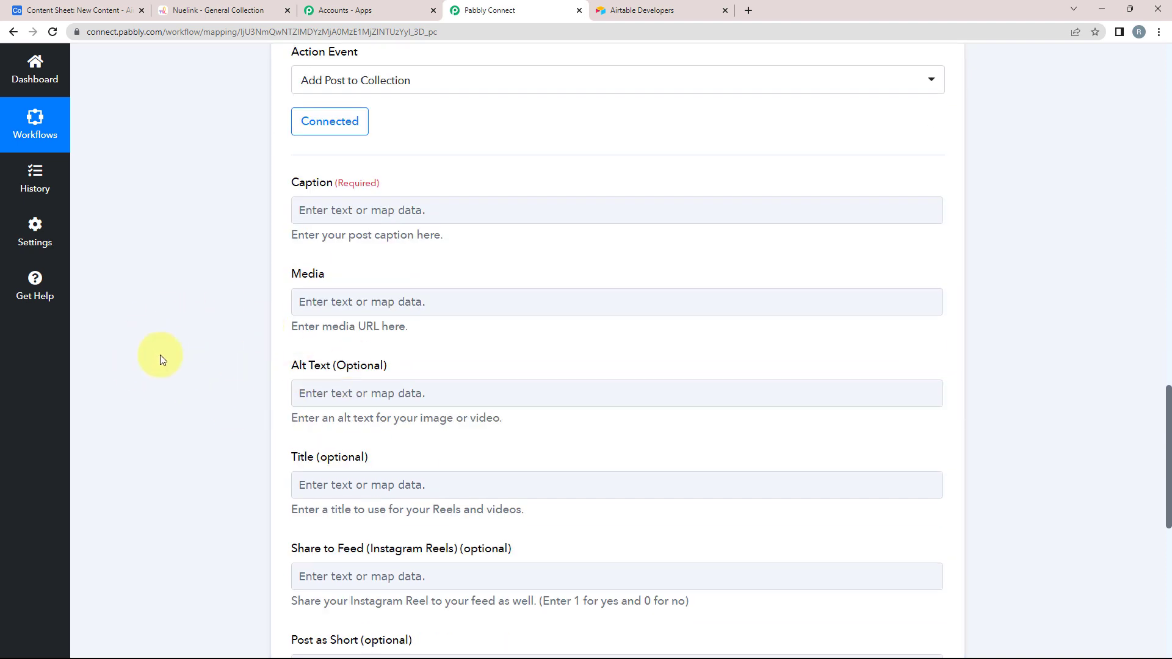
pyautogui.scroll(-1, 342, 183)
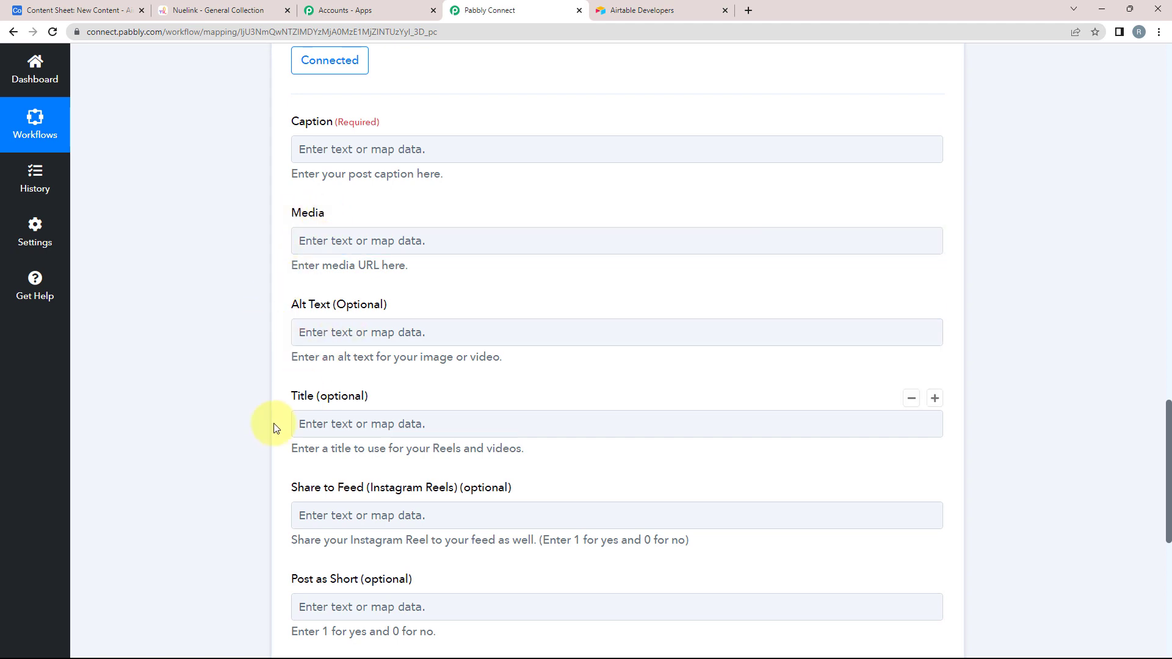
pyautogui.scroll(-1, 262, 497)
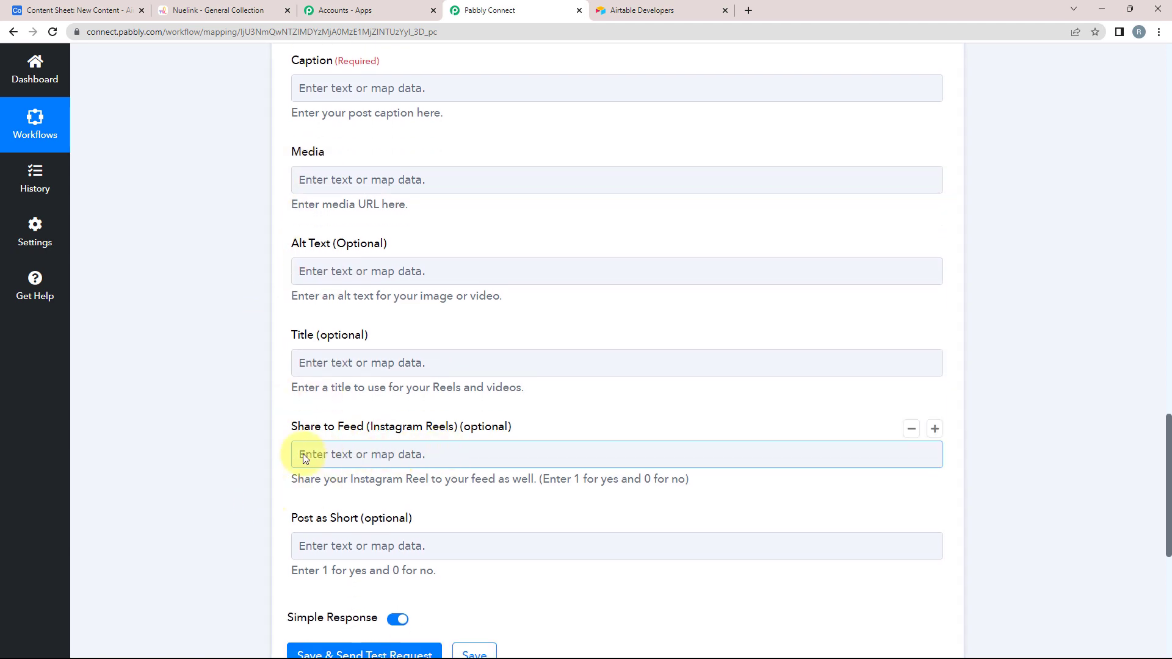
pyautogui.scroll(4, 266, 337)
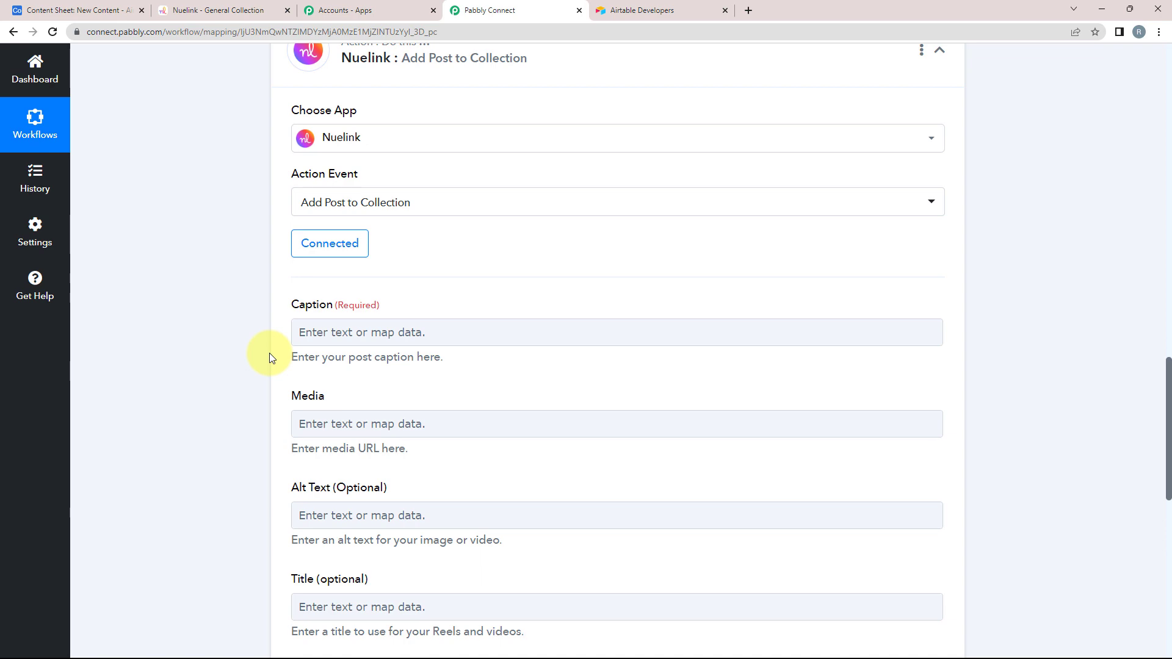
# Examine the Fields Caption and Fields Media URL values in the Airtable trigger's received response.
pyautogui.scroll(10, 269, 353)
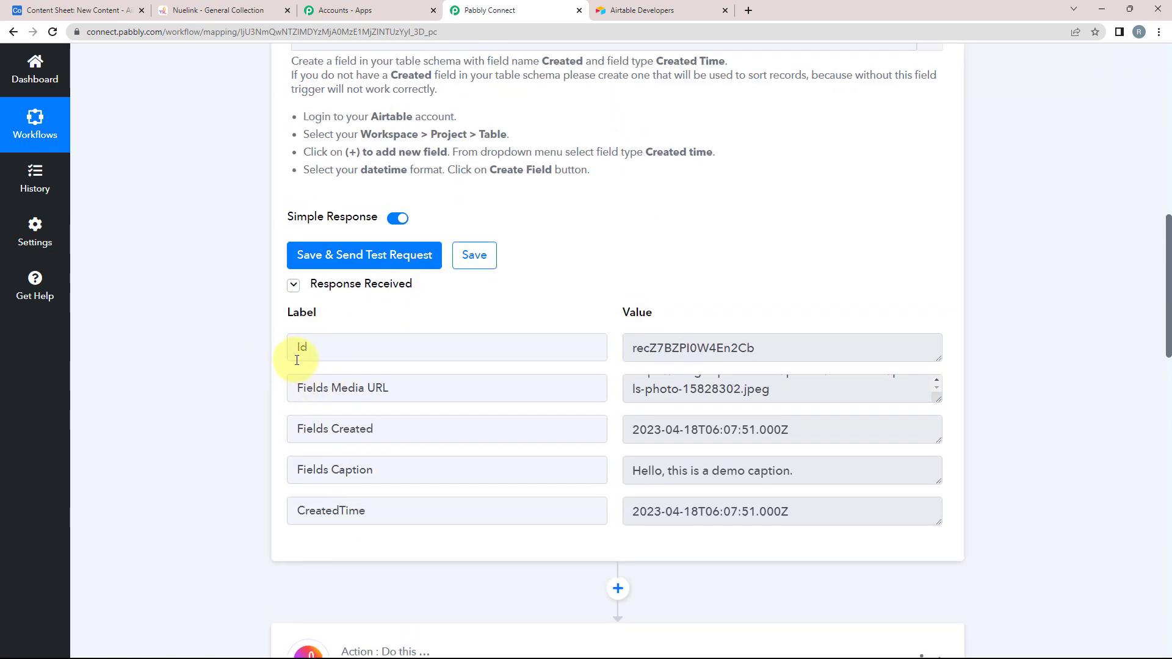
pyautogui.scroll(-3, 505, 432)
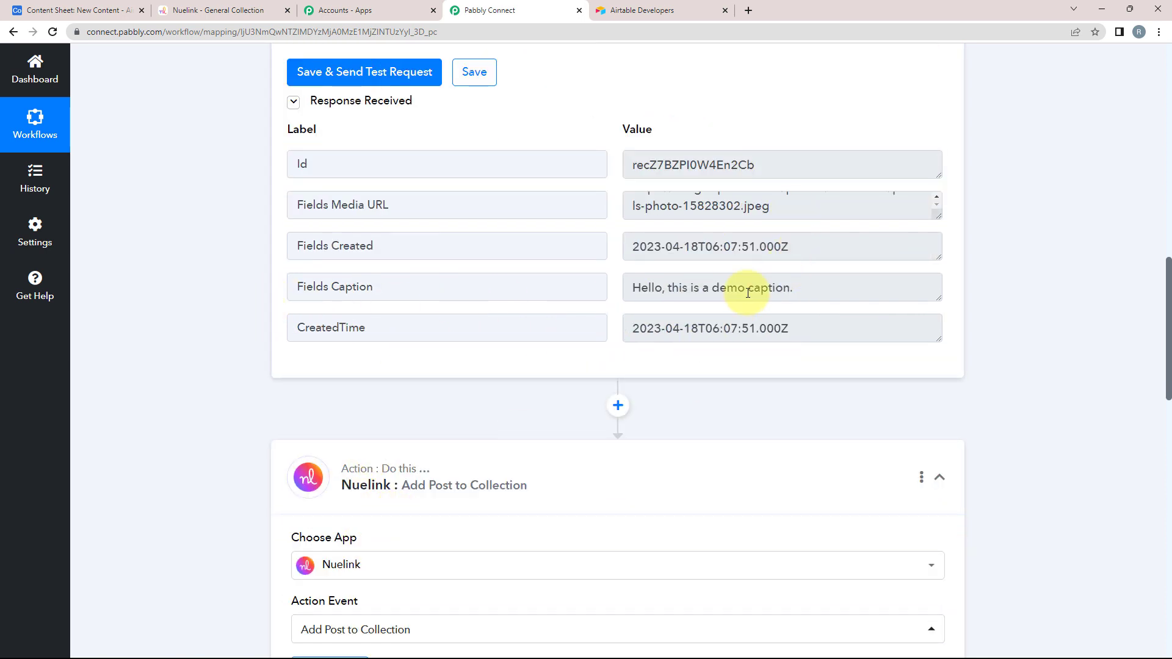
pyautogui.moveTo(796, 288); pyautogui.dragTo(523, 295)
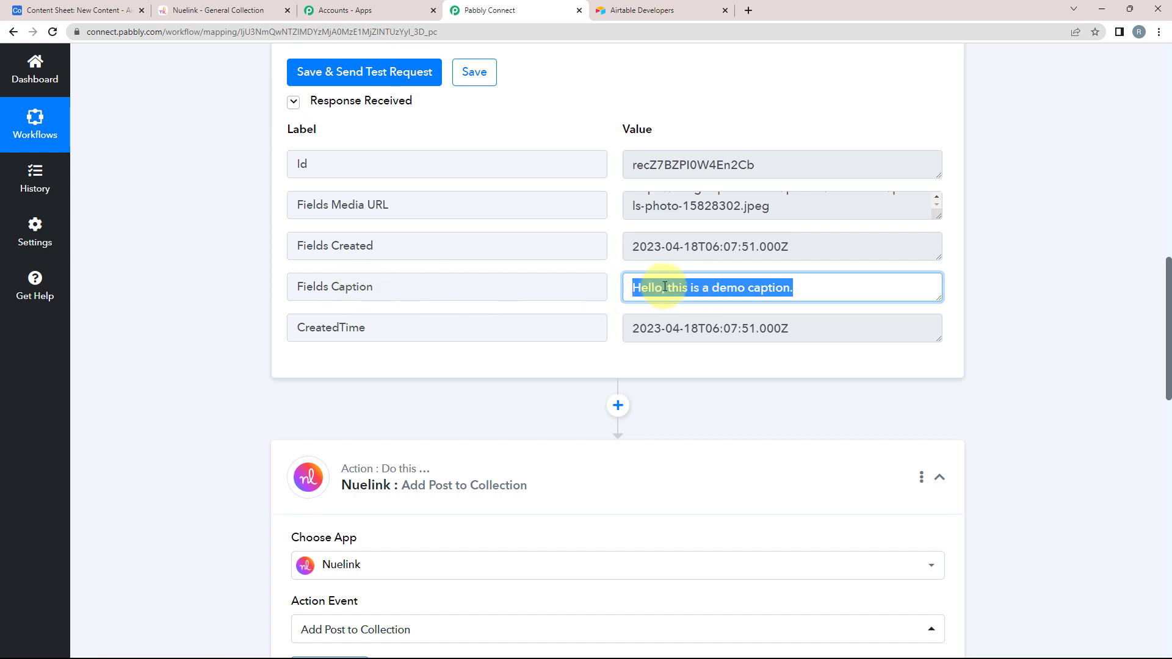
pyautogui.moveTo(831, 206); pyautogui.dragTo(86, 314)
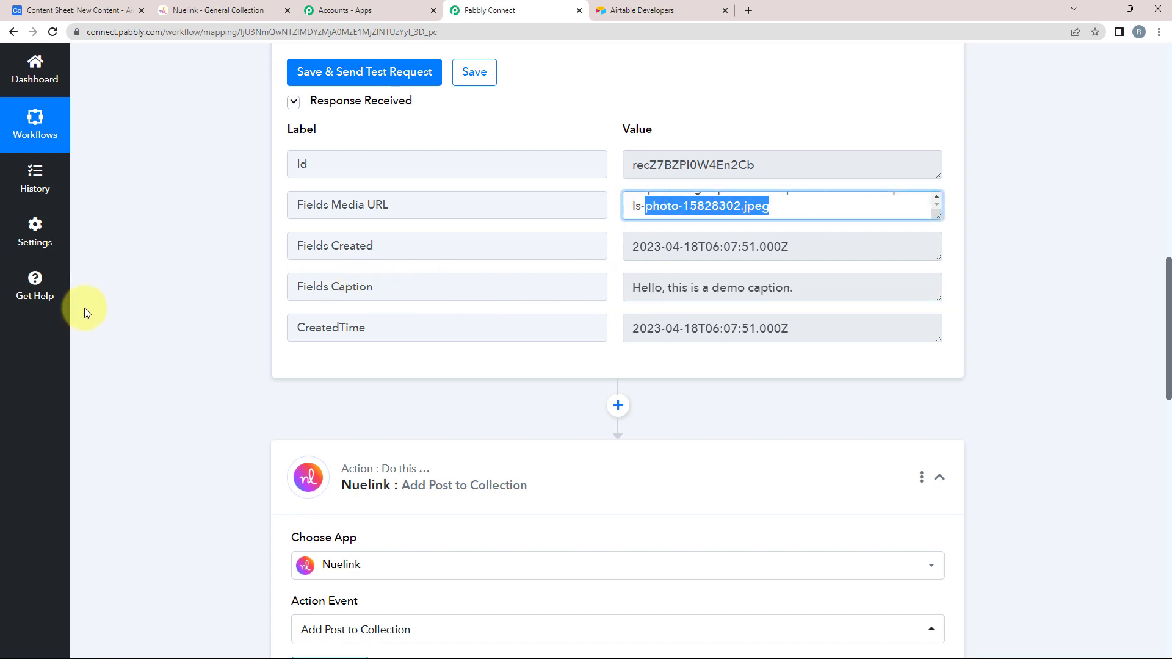
# Map the Nuelink action's Caption to the Fields Caption value from the Airtable New Record step.
pyautogui.scroll(-3, 688, 187)
pyautogui.scroll(-2, 162, 334)
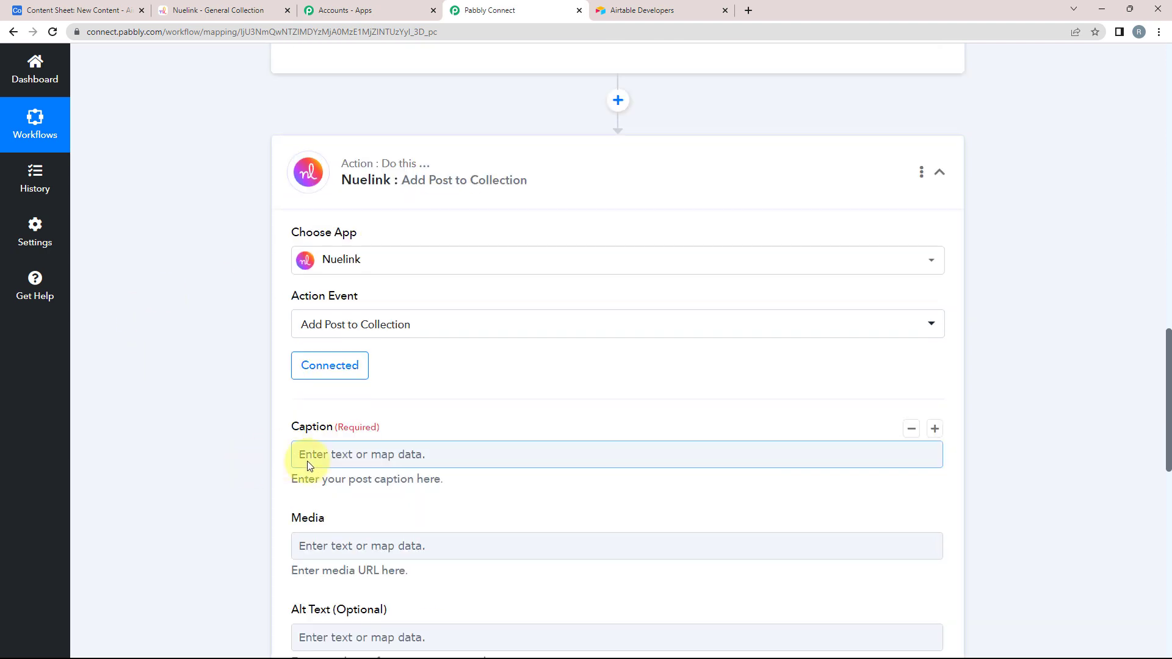
pyautogui.scroll(-2, 199, 453)
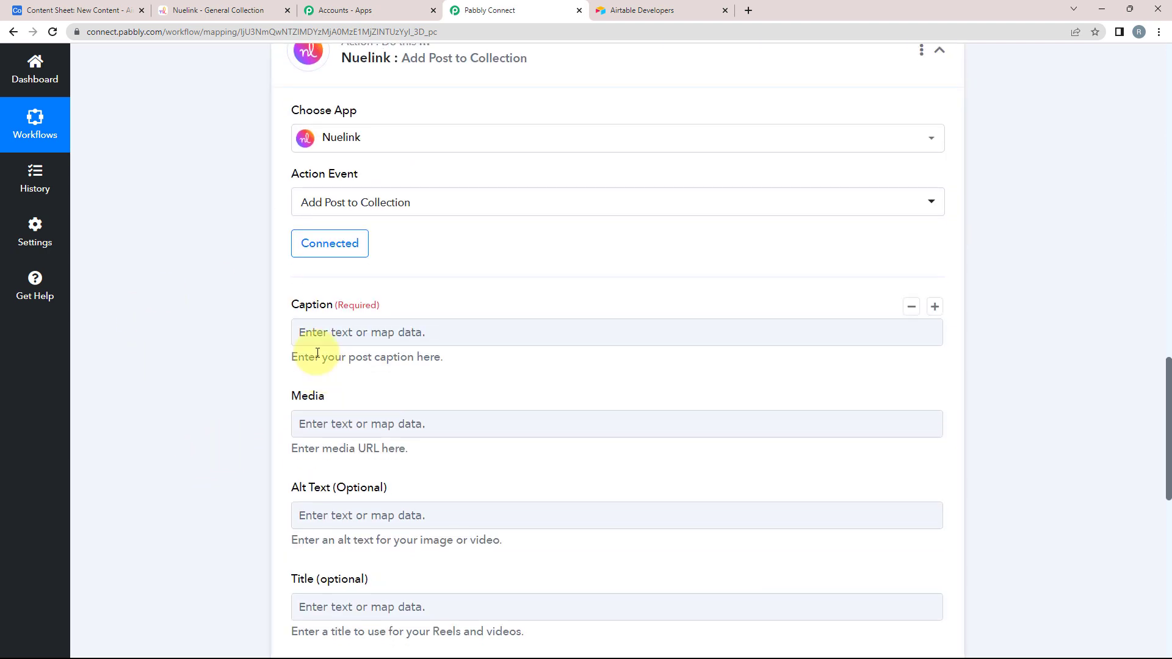
pyautogui.click(317, 342)
pyautogui.scroll(-2, 308, 335)
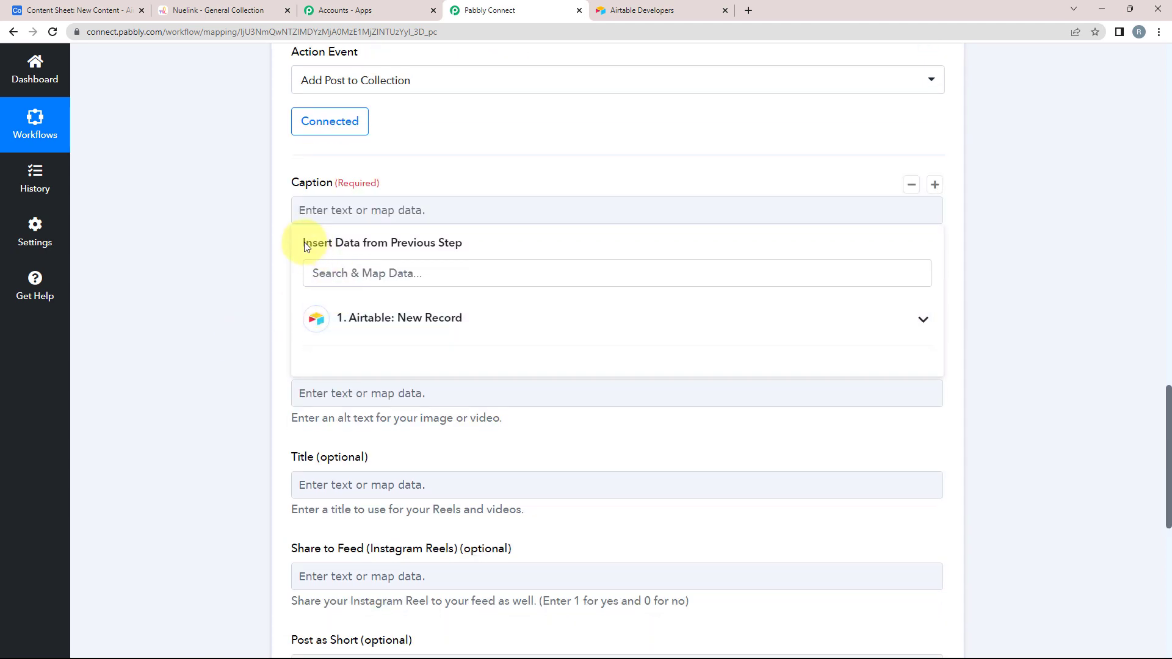
pyautogui.click(442, 250)
pyautogui.click(339, 213)
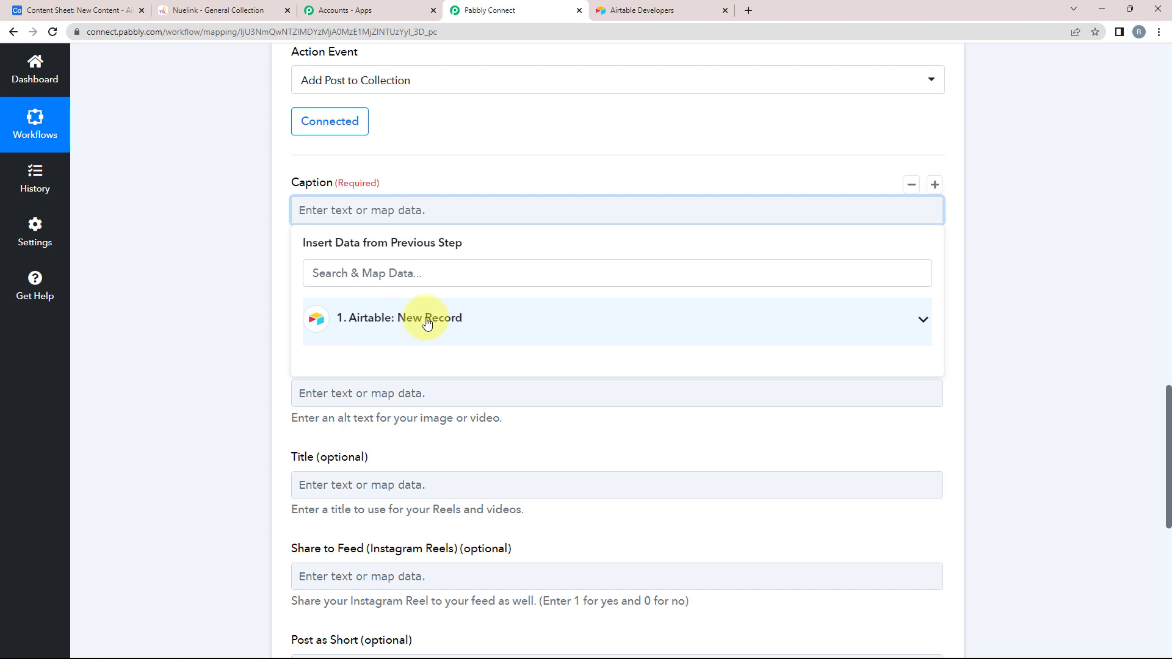
pyautogui.click(924, 323)
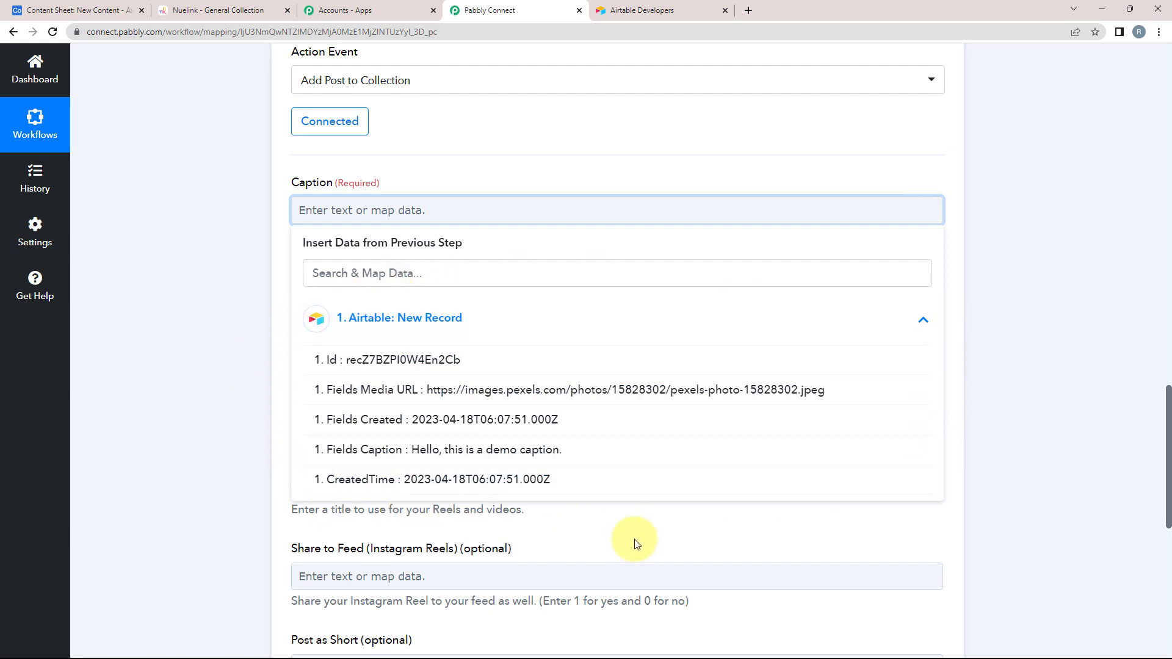
pyautogui.click(494, 459)
pyautogui.click(257, 244)
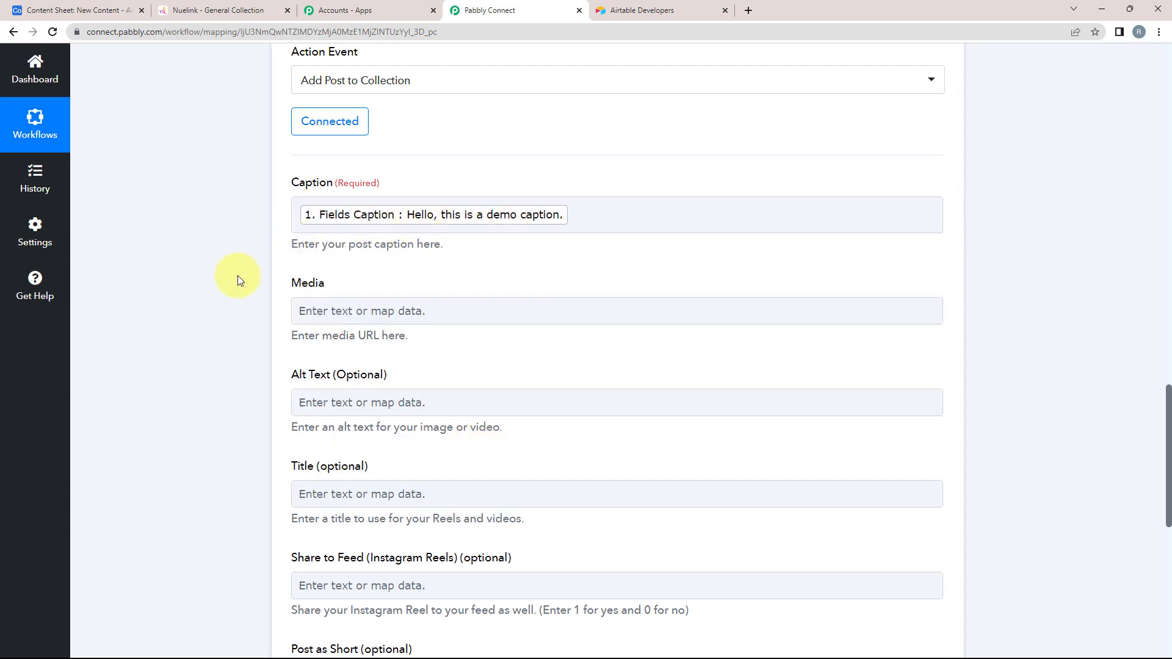
# Map the Nuelink action's Media to the Fields Media URL value from the Airtable New Record step.
pyautogui.scroll(-1, 281, 257)
pyautogui.click(321, 244)
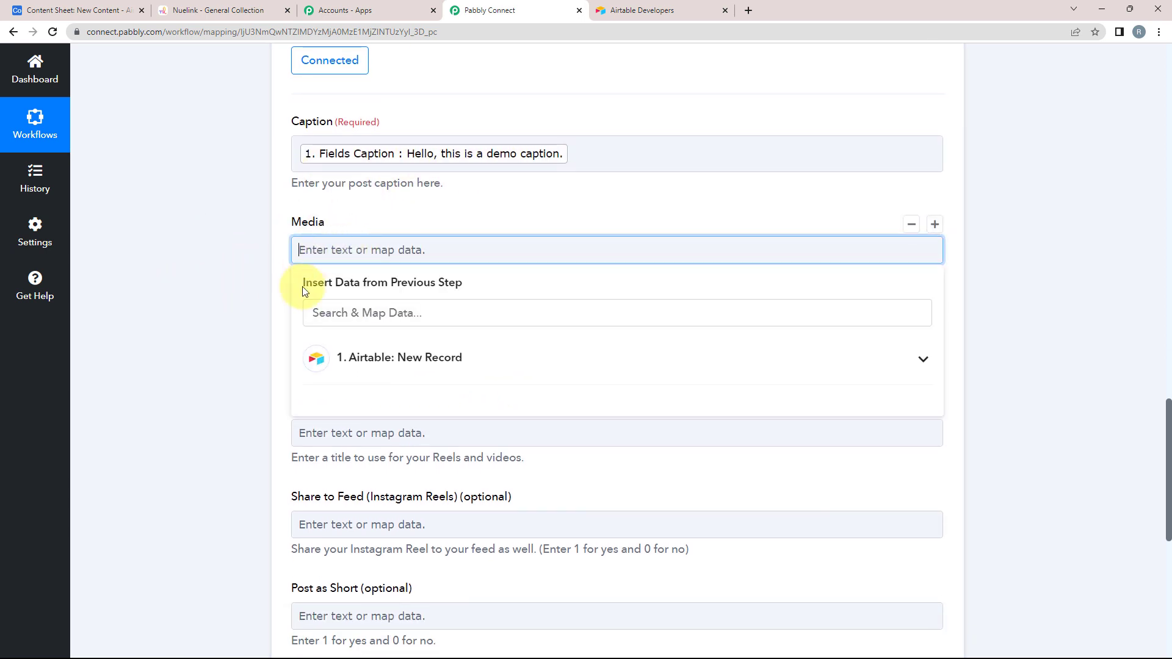
pyautogui.click(362, 359)
pyautogui.click(348, 429)
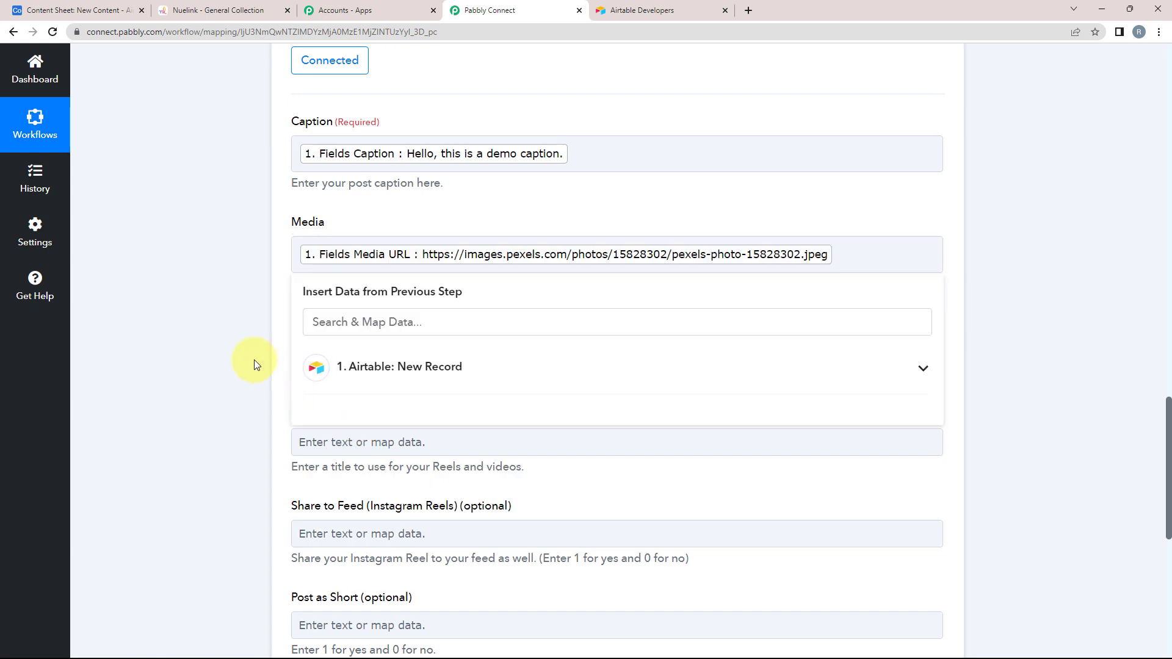
pyautogui.click(255, 364)
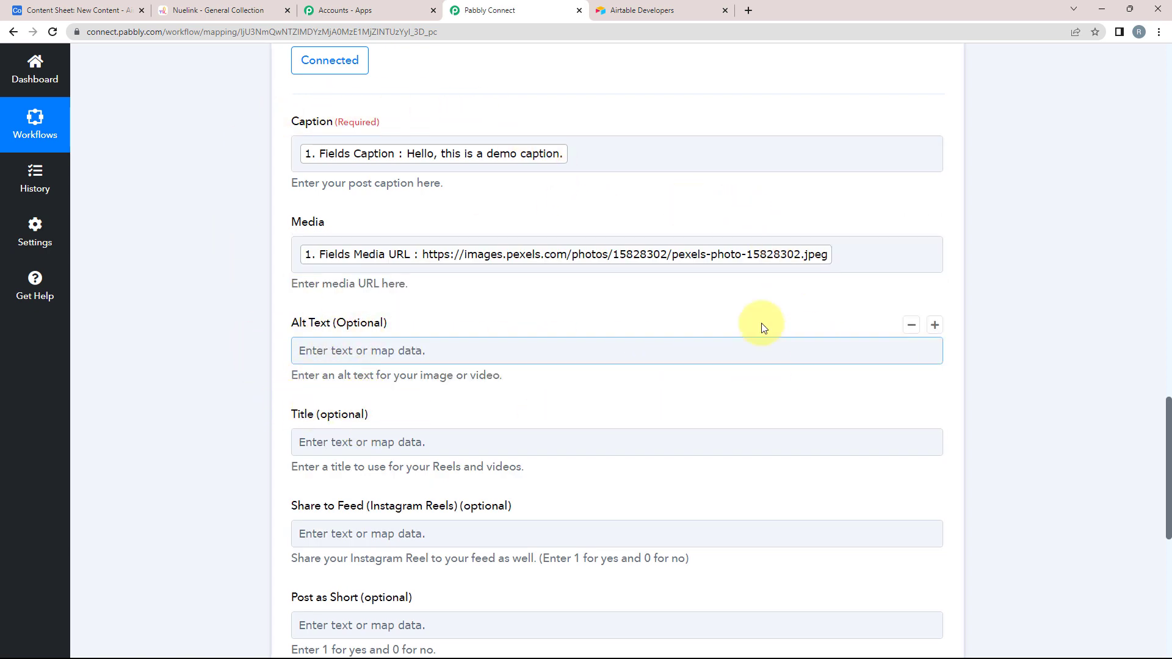
# Set both Share to Feed (Instagram Reels) and Post as Short to 0, leaving Alt Text and Title empty.
pyautogui.scroll(-3, 132, 352)
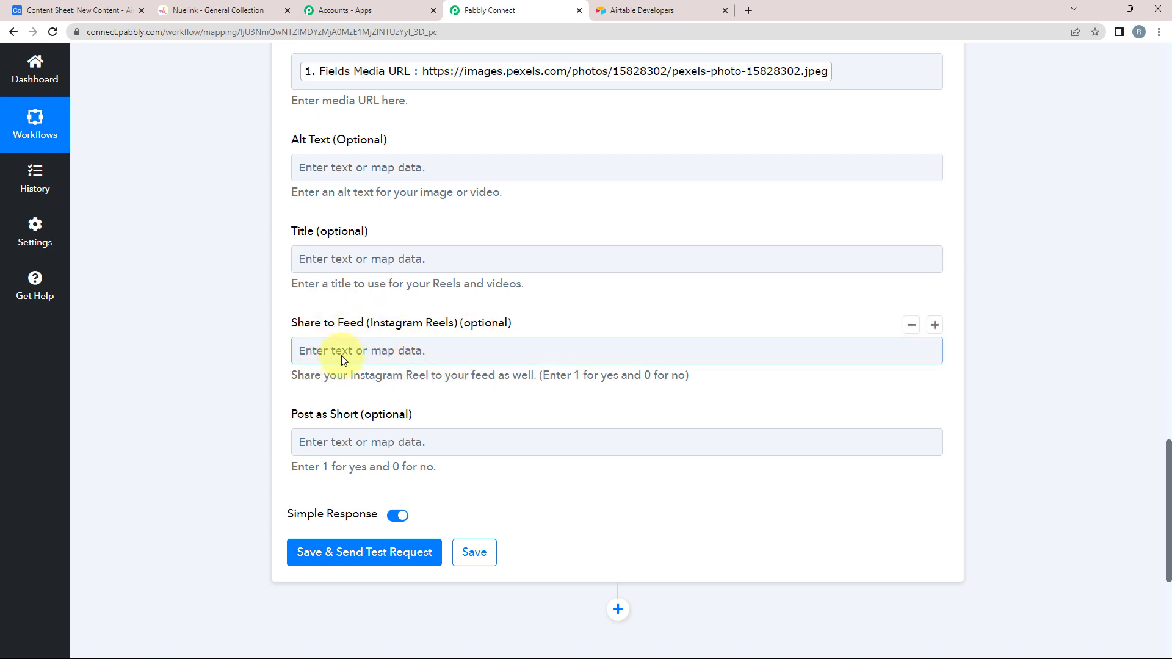
pyautogui.click(360, 357)
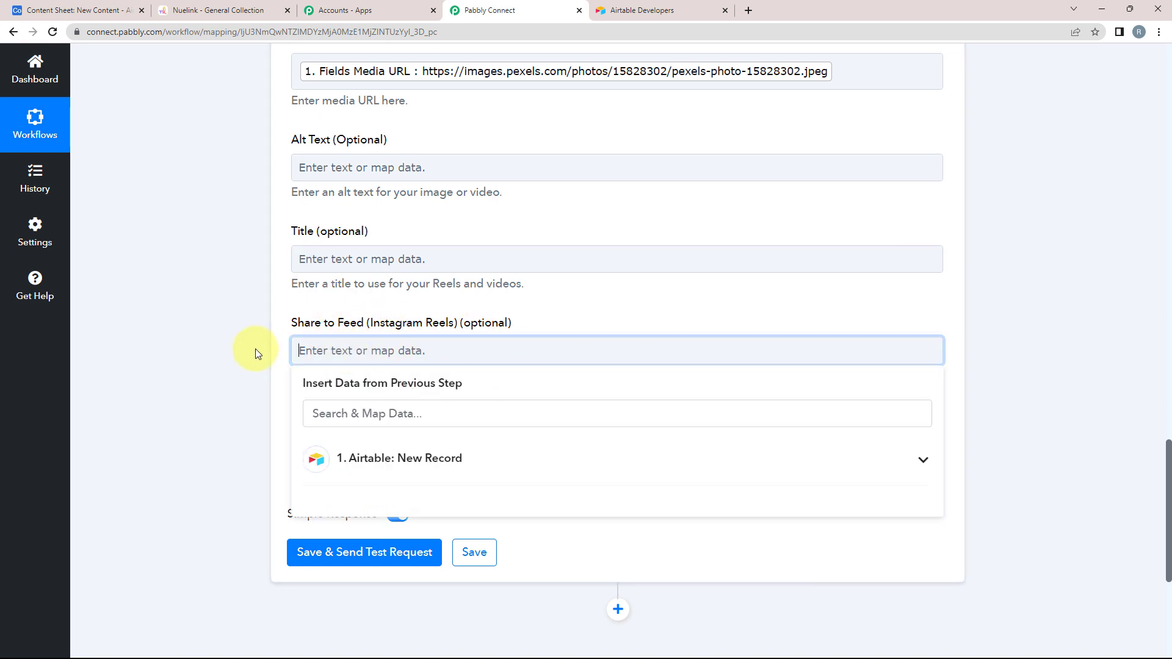
pyautogui.write('0')
pyautogui.click(252, 349)
pyautogui.scroll(-1, 281, 360)
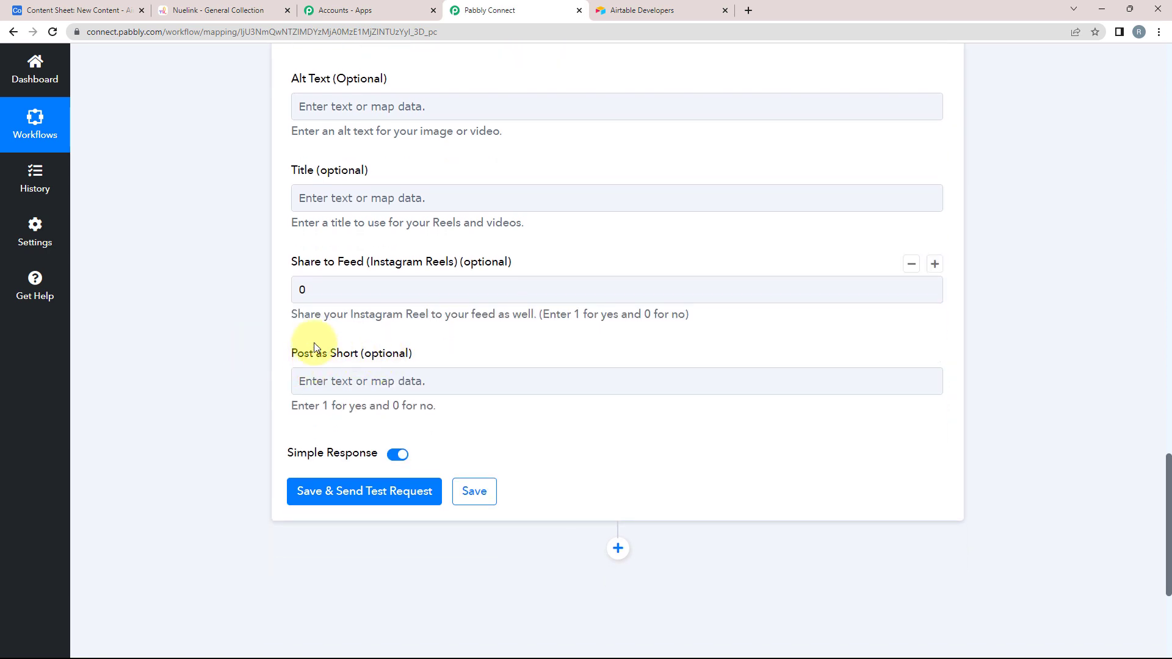
pyautogui.click(342, 383)
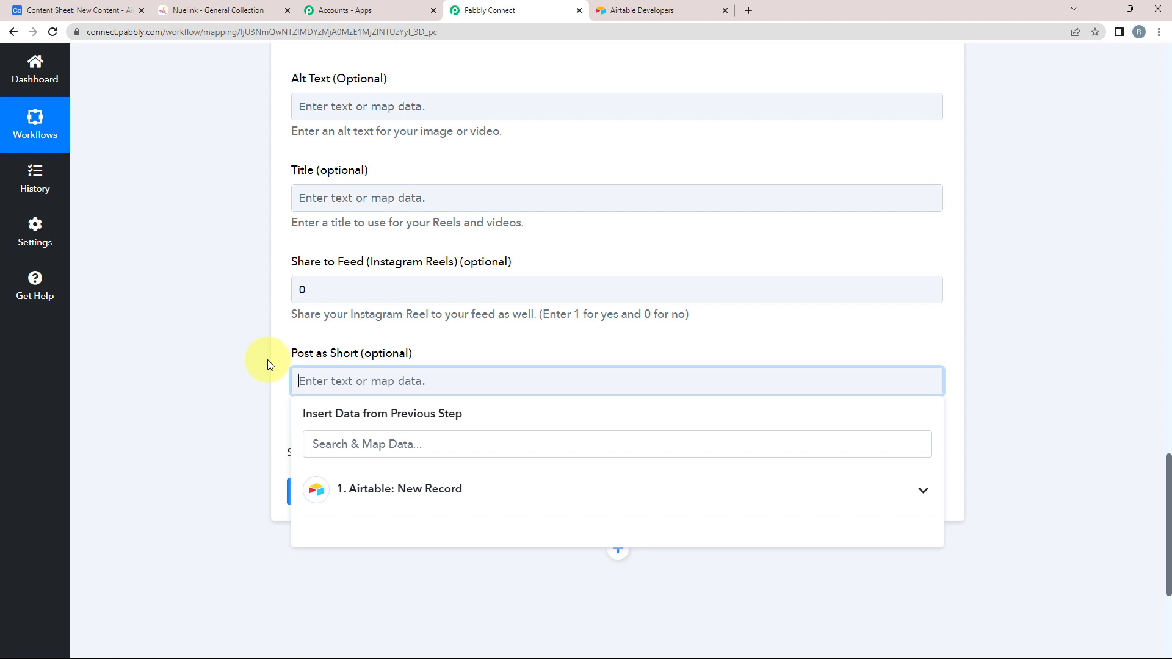
pyautogui.write('0')
pyautogui.click(178, 316)
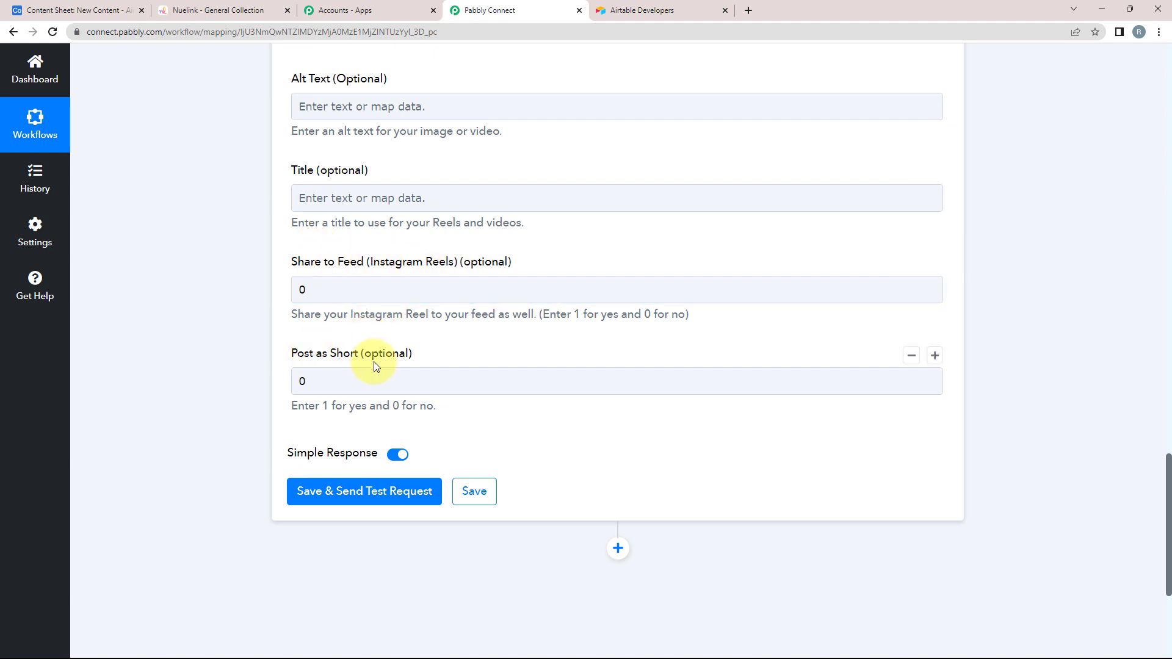
# Review the Nuelink action's field mappings and look at the General collection in Nuelink.
pyautogui.scroll(2, 224, 369)
pyautogui.scroll(3, 222, 366)
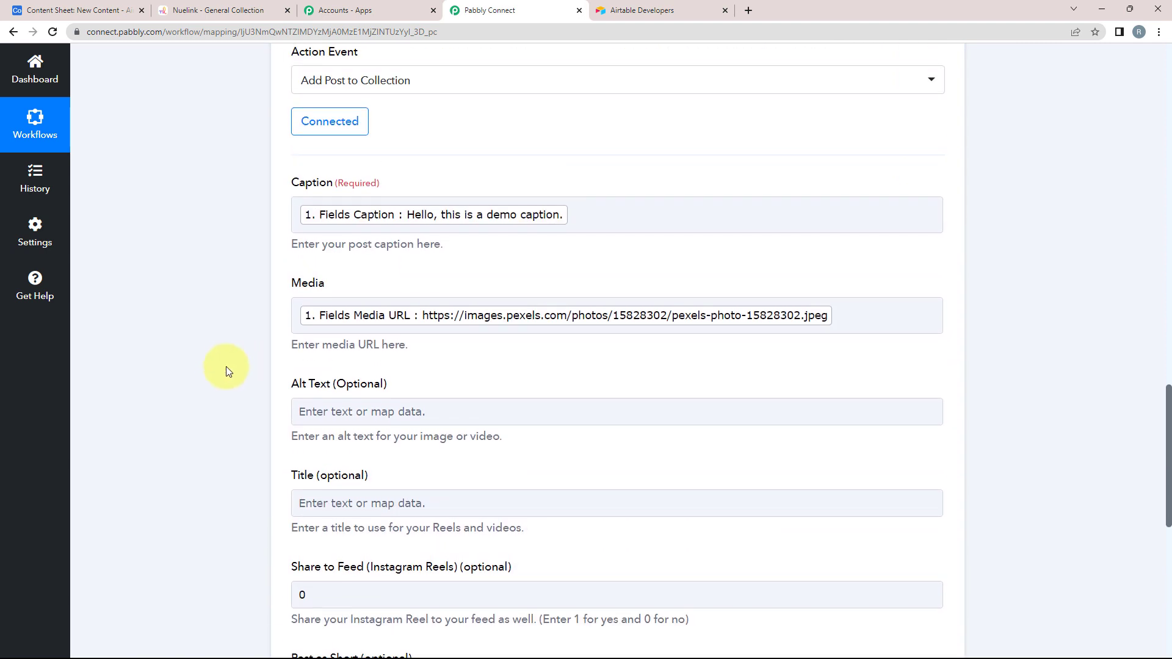
pyautogui.scroll(2, 248, 244)
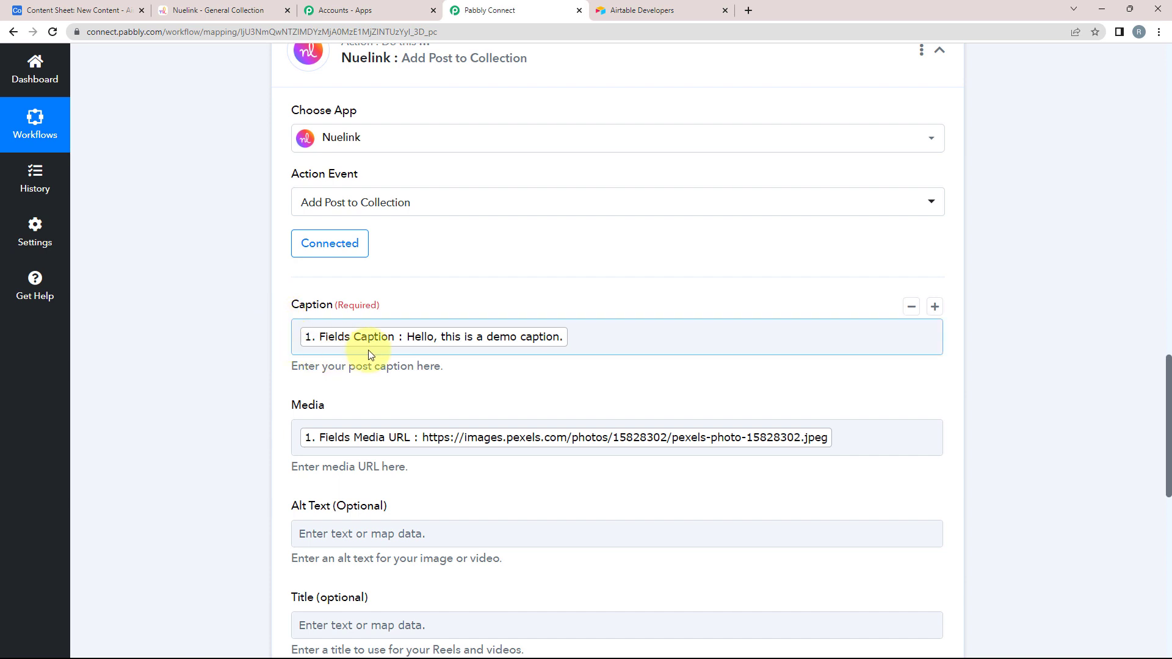
pyautogui.click(325, 329)
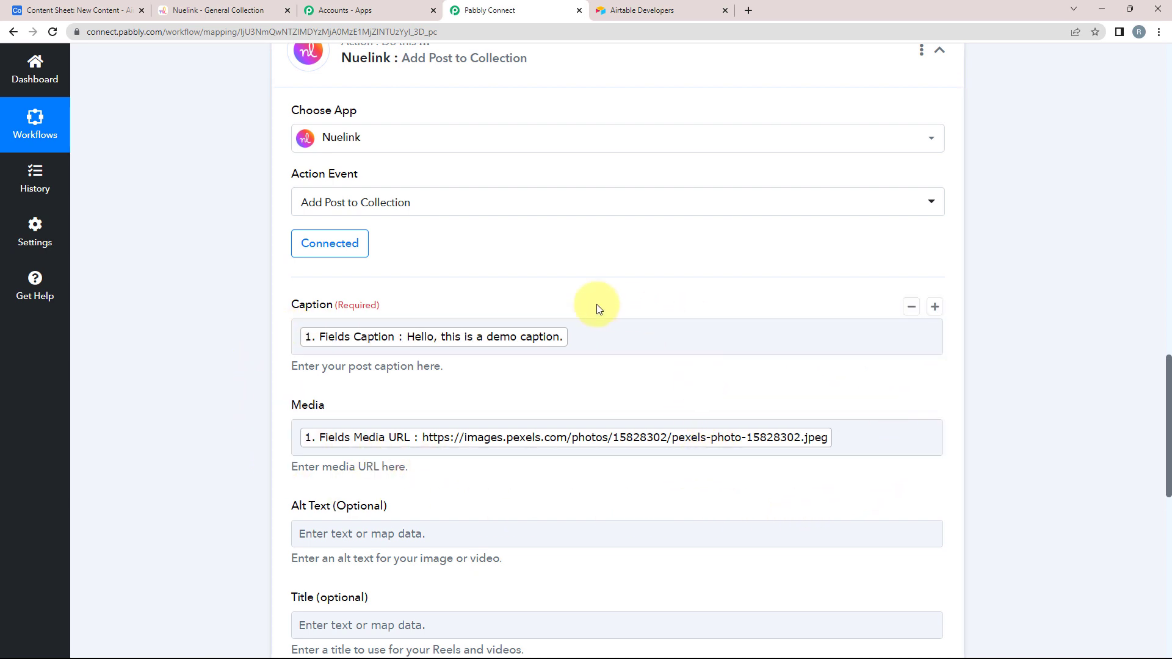
pyautogui.scroll(-9, 232, 330)
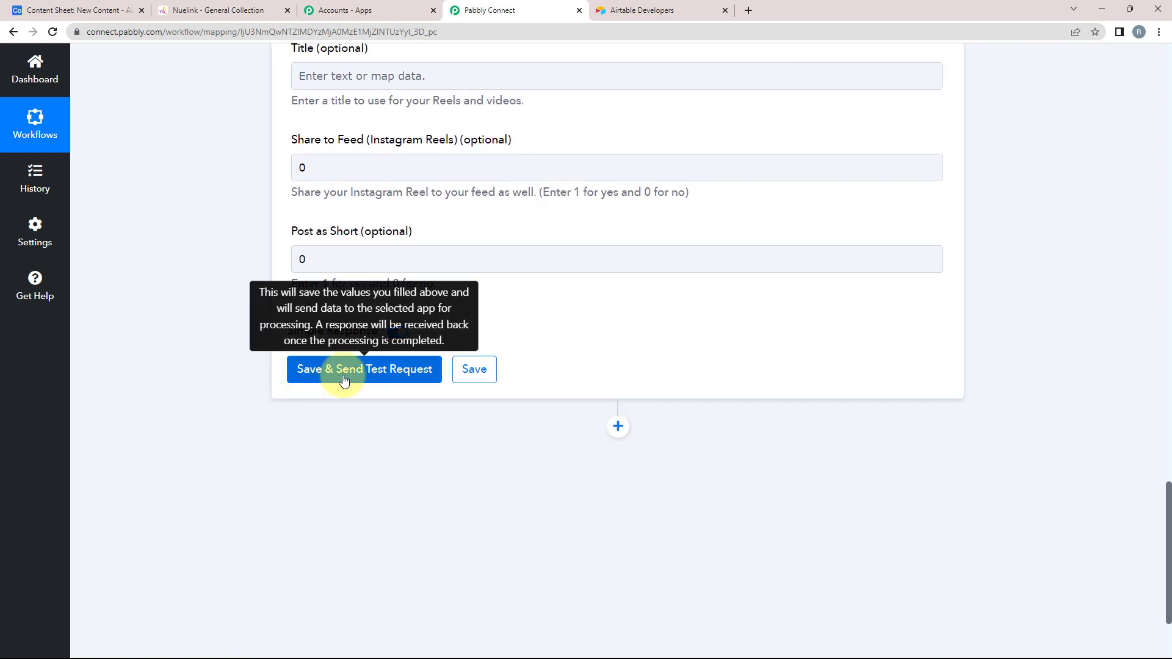
pyautogui.click(212, 13)
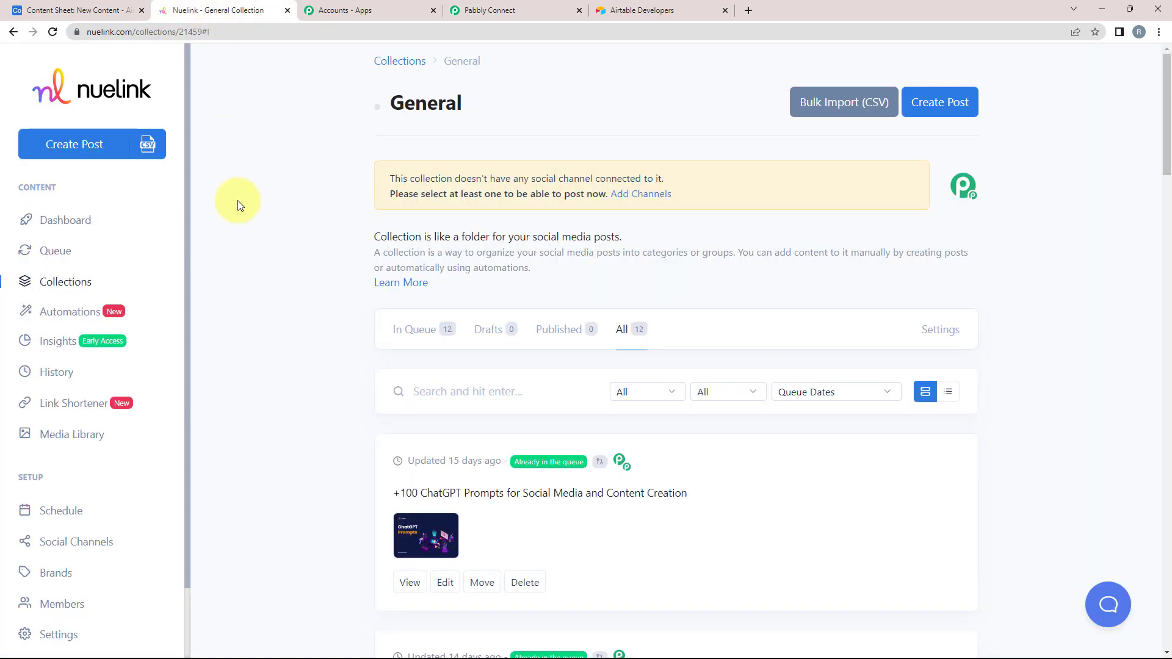
pyautogui.click(504, 10)
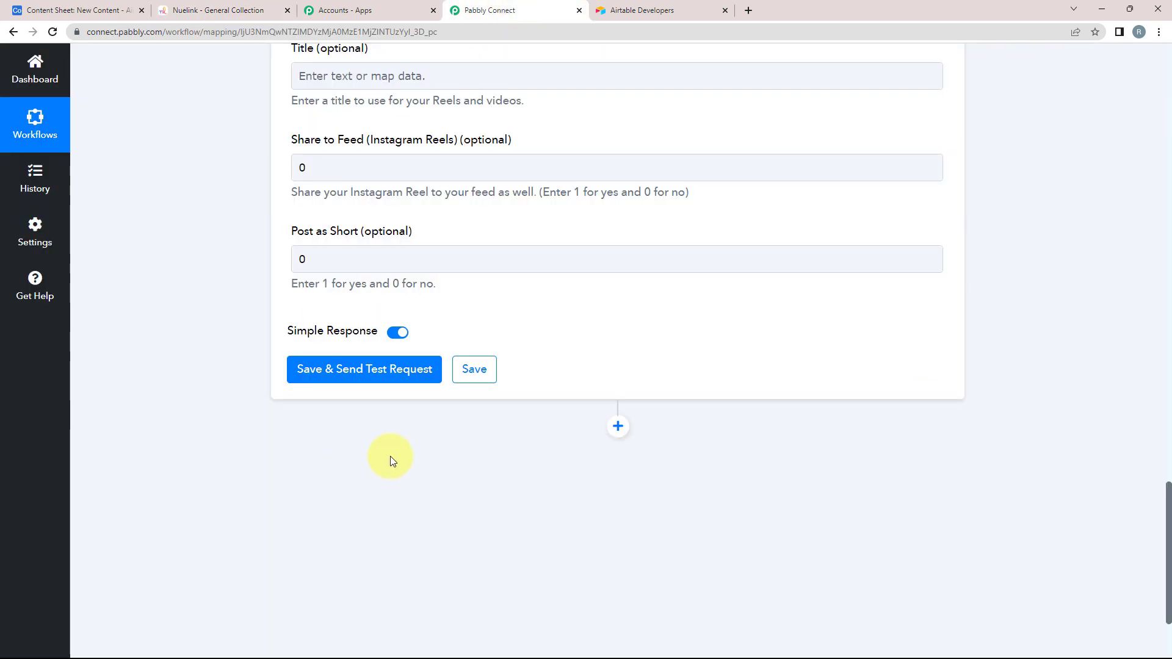
# Save the Nuelink action, send a test request and check the response received.
pyautogui.click(333, 367)
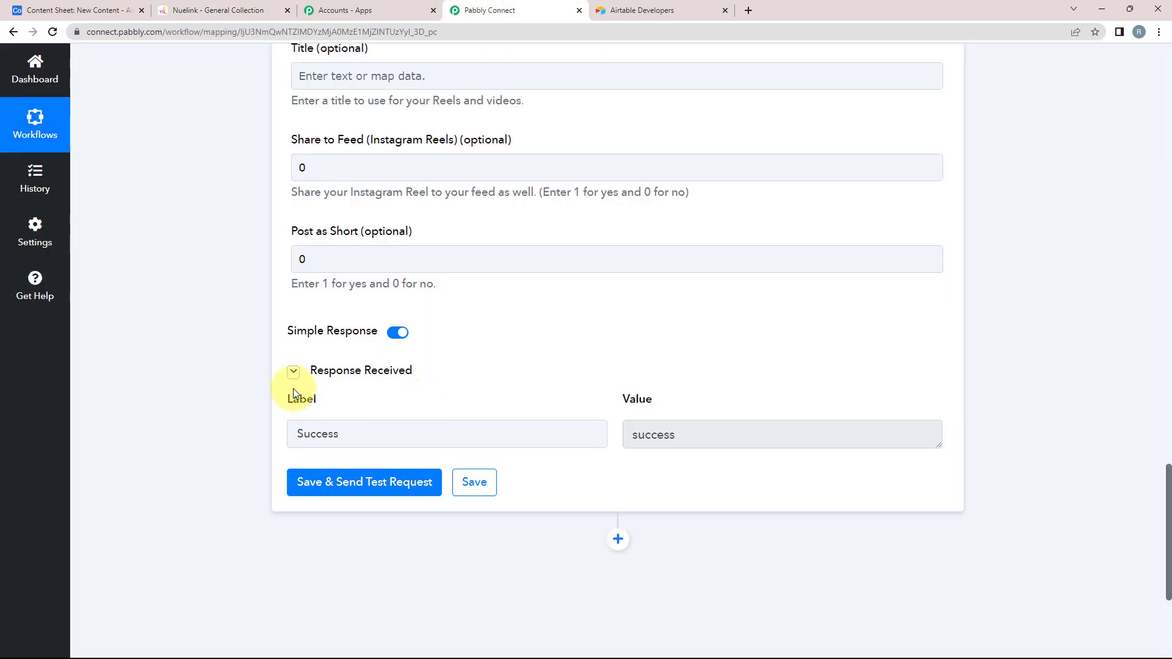
pyautogui.doubleClick(298, 435)
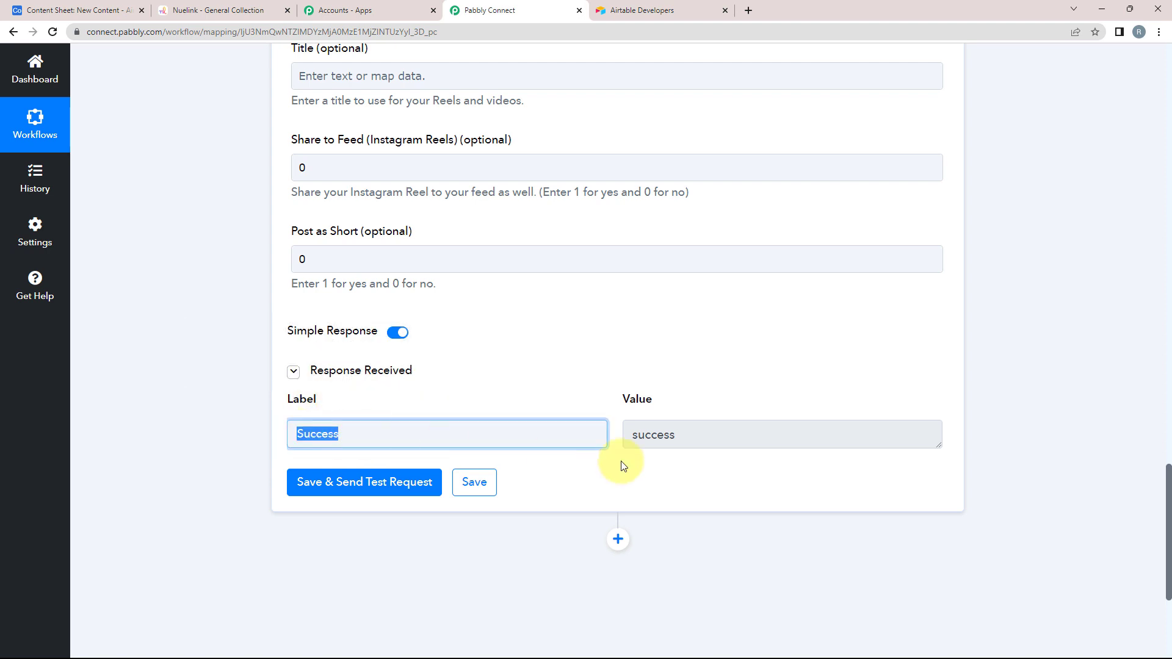
pyautogui.doubleClick(689, 438)
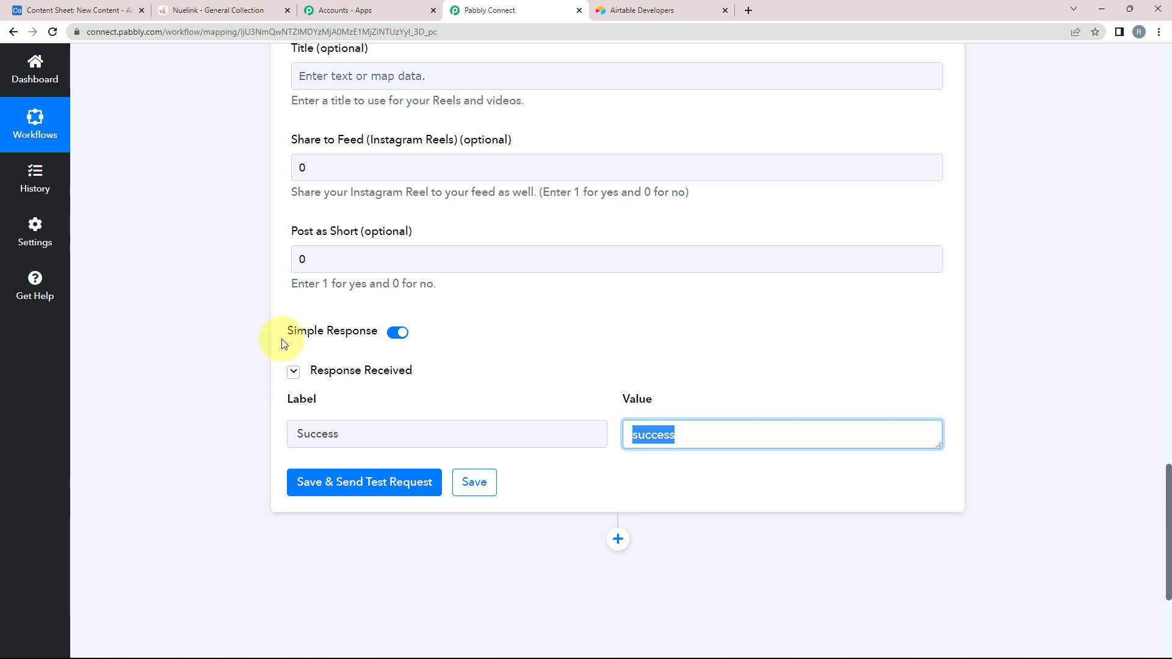
# Refresh the General collection in Nuelink, preview its most recently updated post, and return to the Pabbly Connect workflow.
pyautogui.click(225, 7)
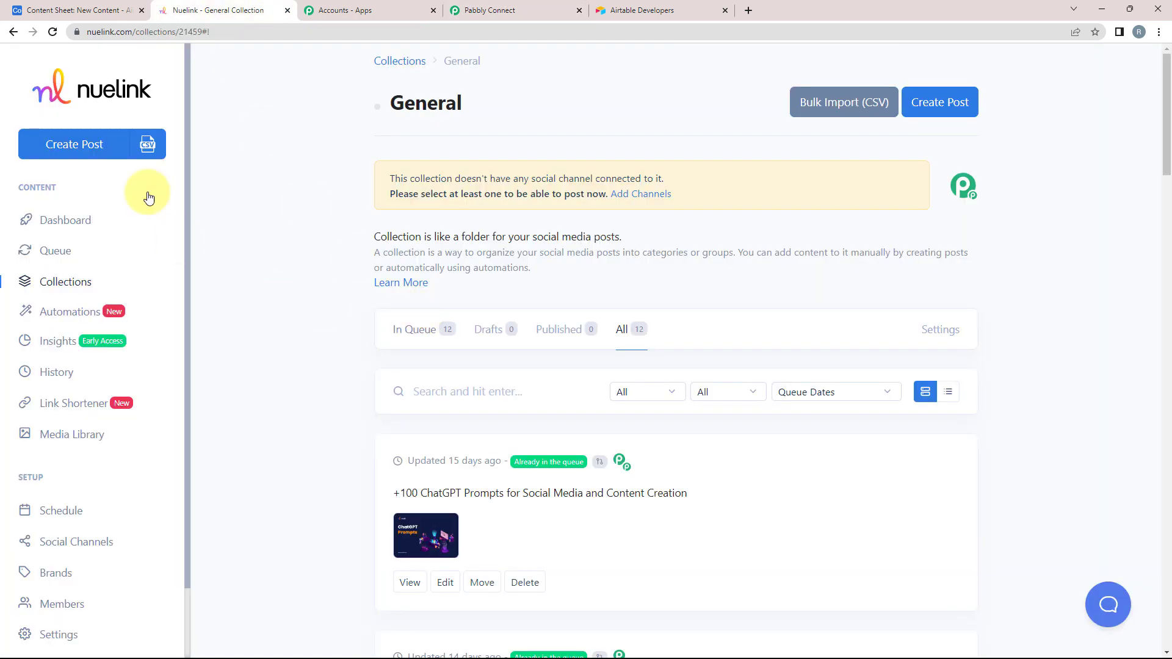
pyautogui.click(54, 36)
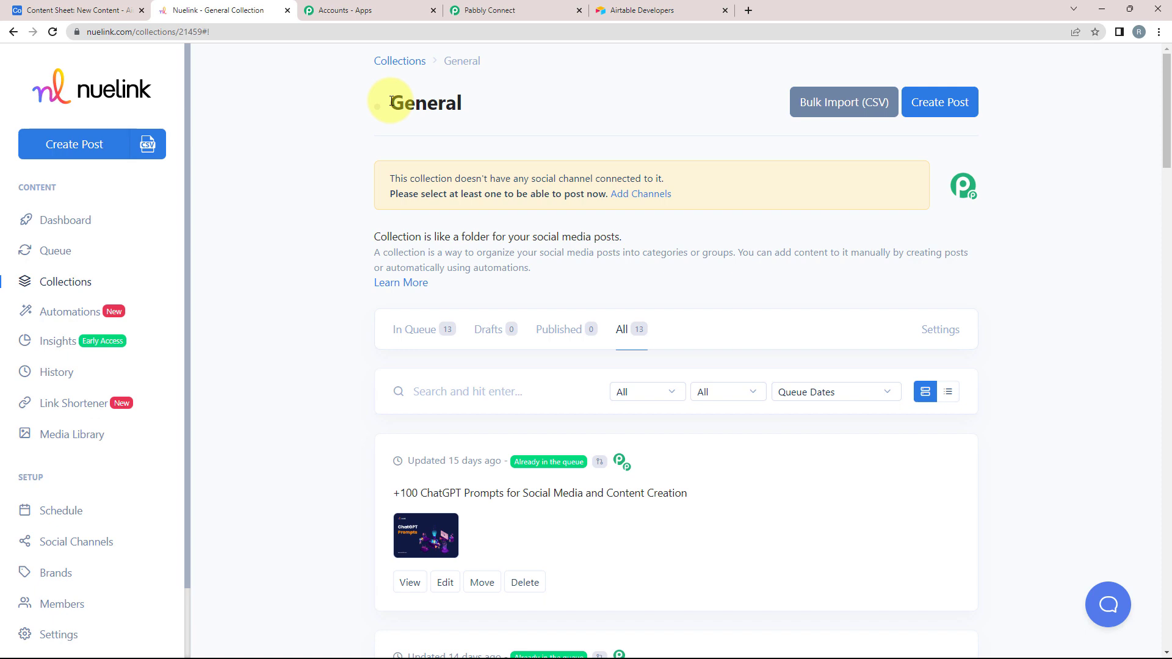
pyautogui.moveTo(392, 101); pyautogui.dragTo(469, 109)
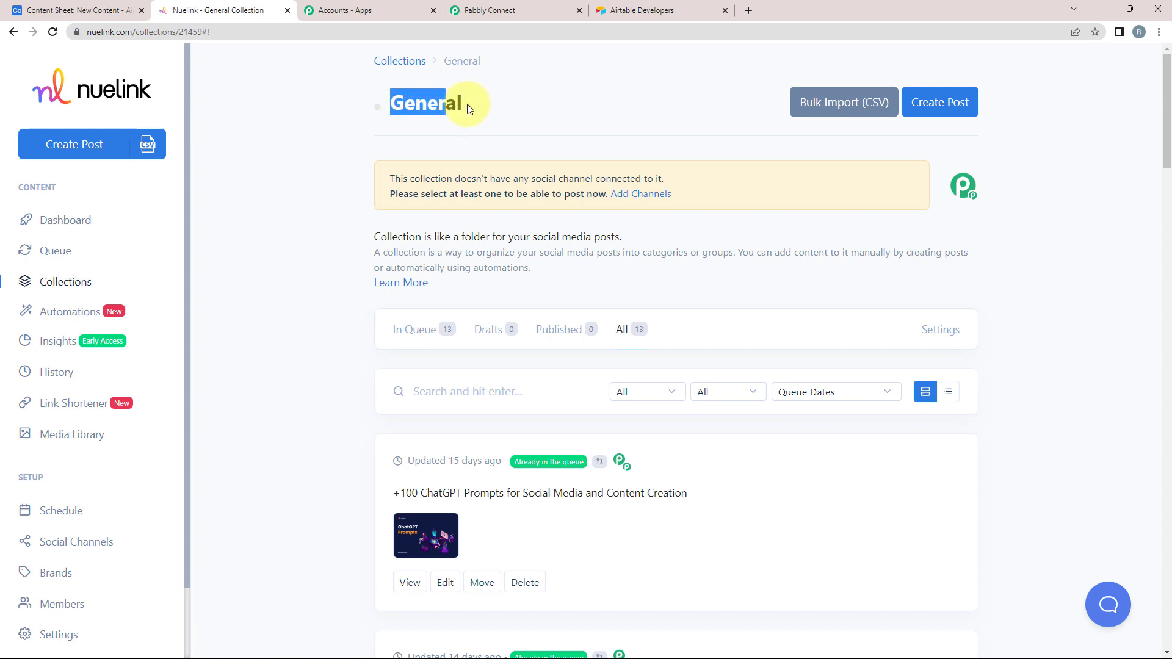
pyautogui.click(523, 122)
pyautogui.moveTo(1167, 135); pyautogui.dragTo(1139, 602)
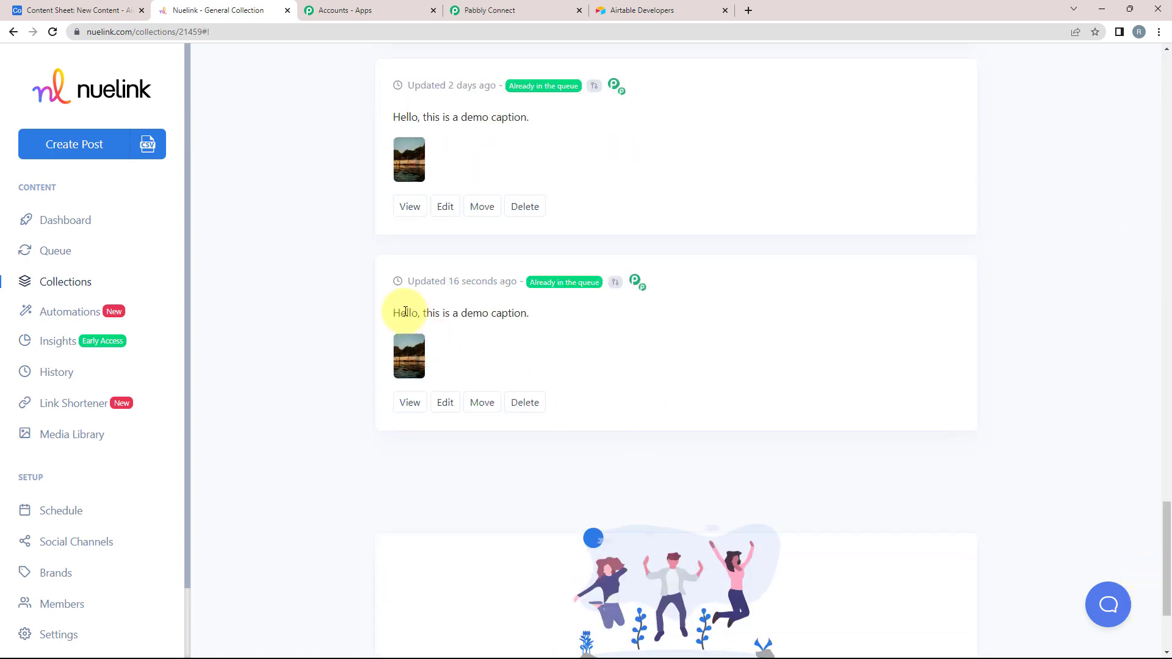
pyautogui.scroll(-2, 407, 311)
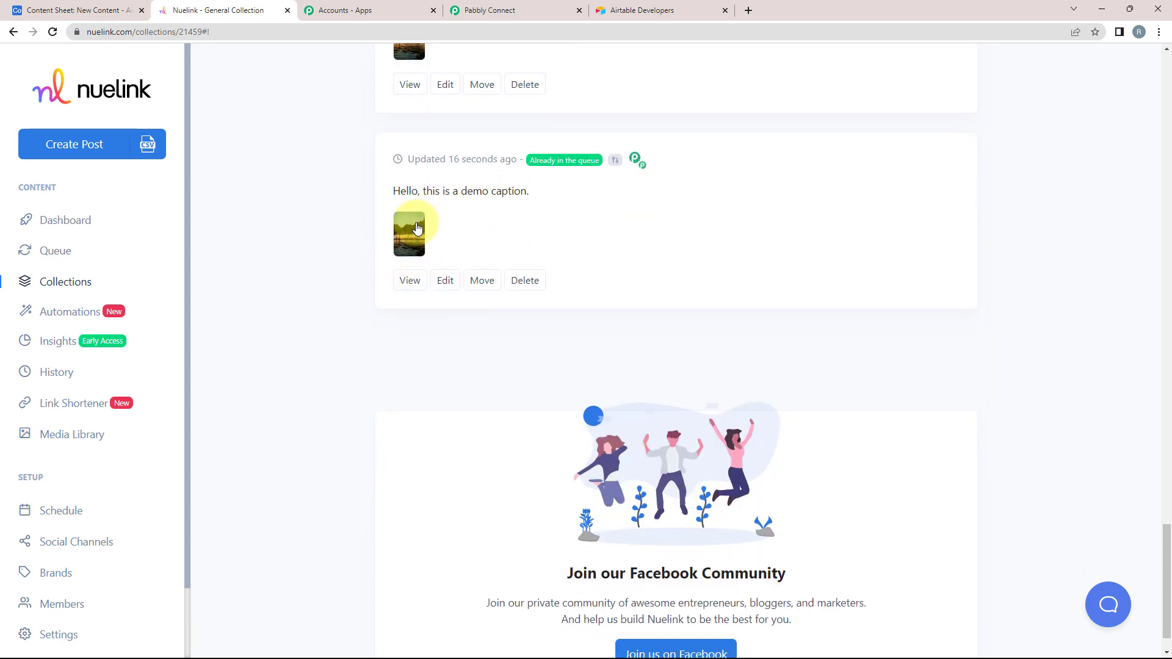
pyautogui.click(418, 229)
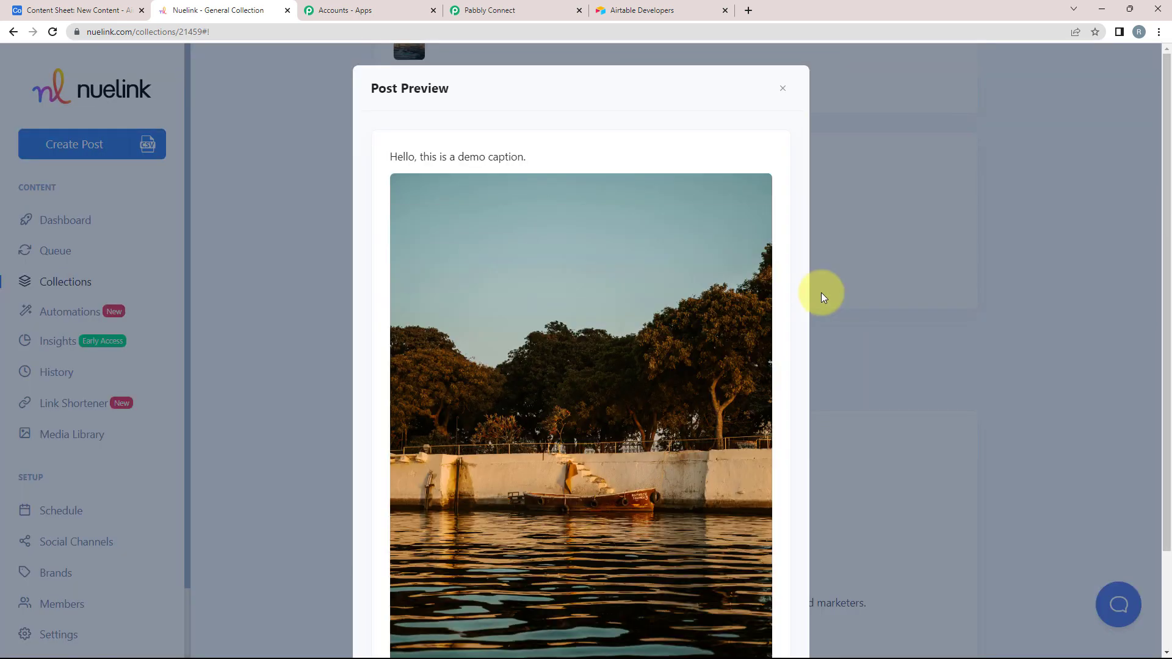
pyautogui.scroll(-2, 622, 331)
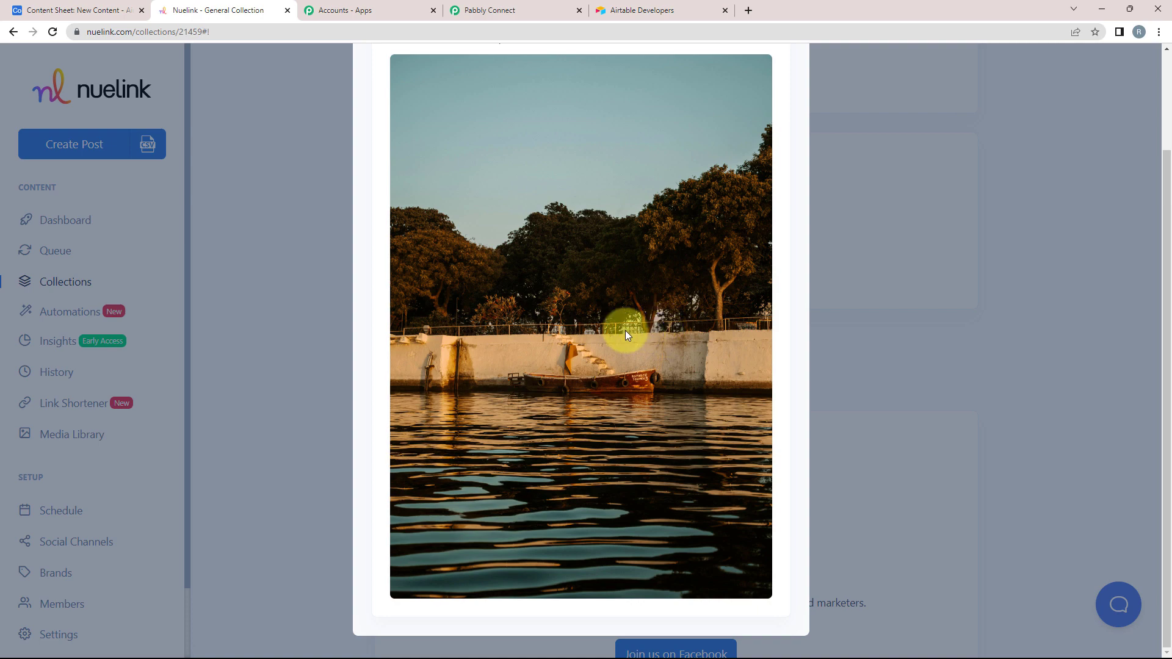
pyautogui.click(474, 9)
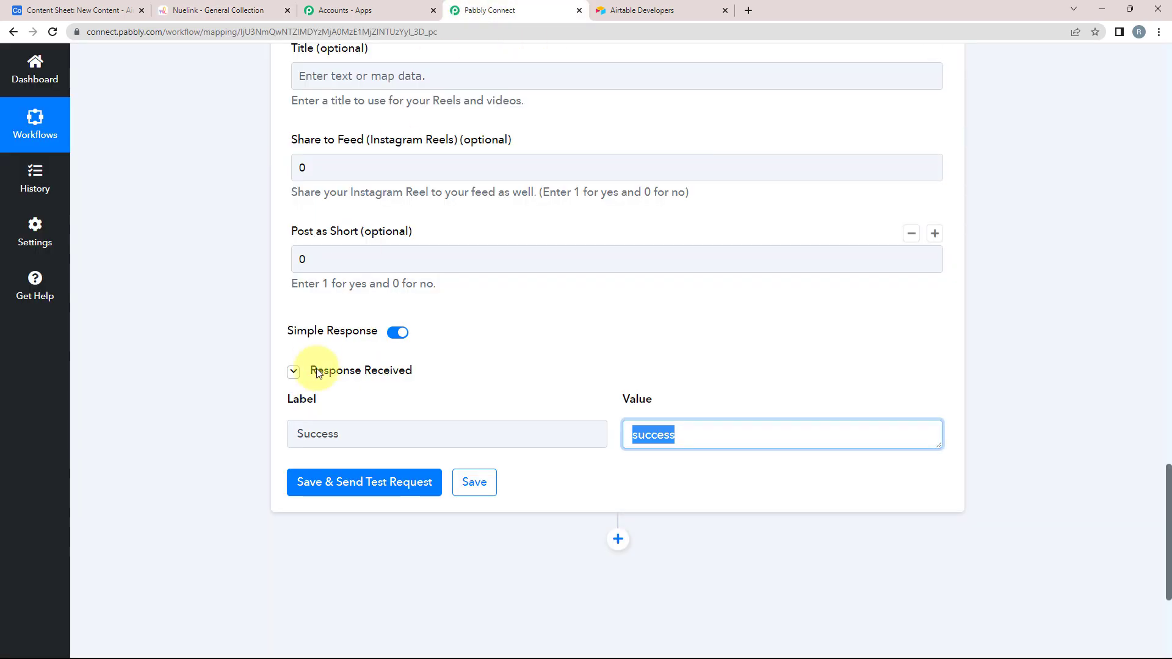
# Collapse the Nuelink action and the Airtable trigger so that only the workflow's two step headers show.
pyautogui.scroll(1, 343, 411)
pyautogui.scroll(10, 343, 411)
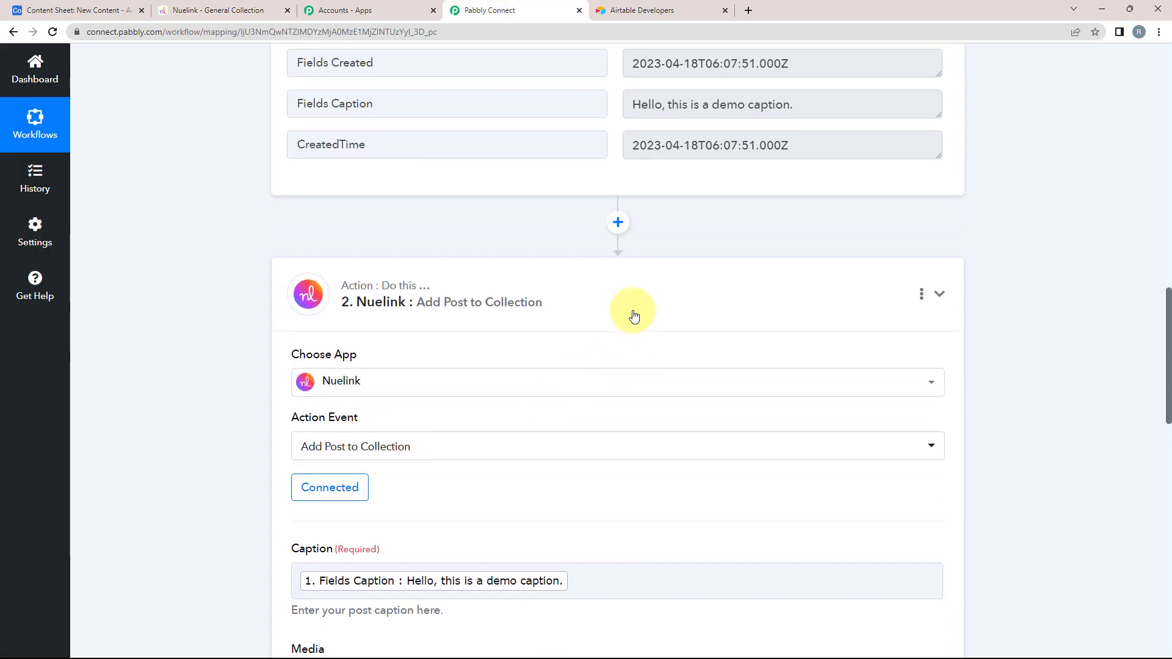
pyautogui.click(632, 314)
pyautogui.scroll(15, 633, 315)
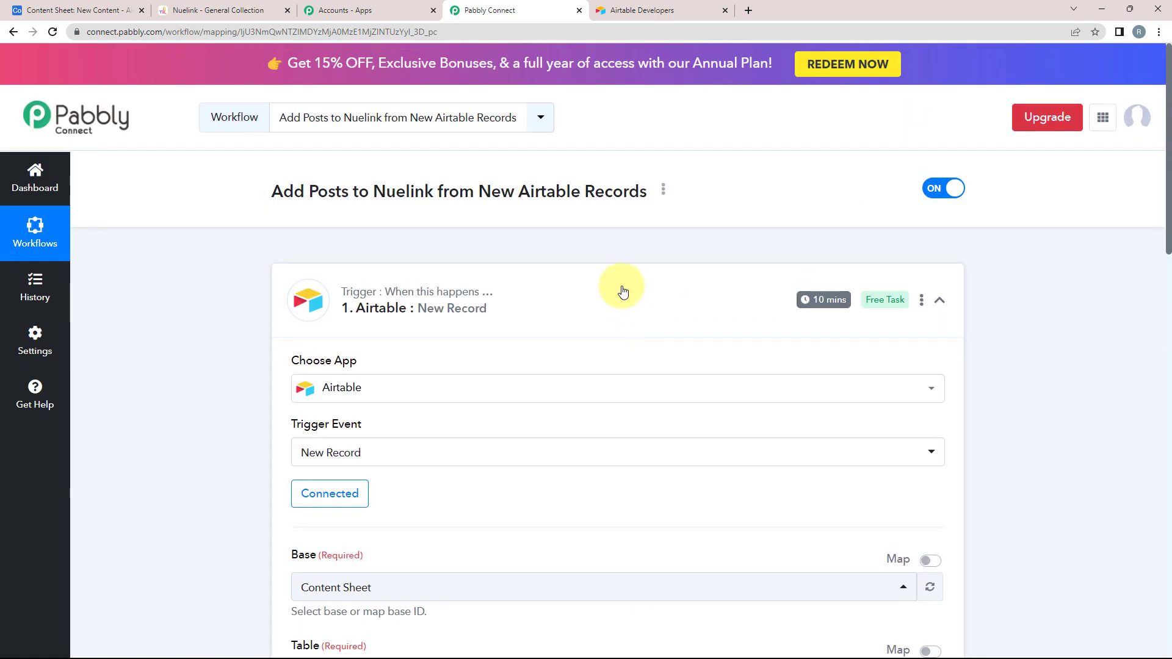
pyautogui.click(623, 292)
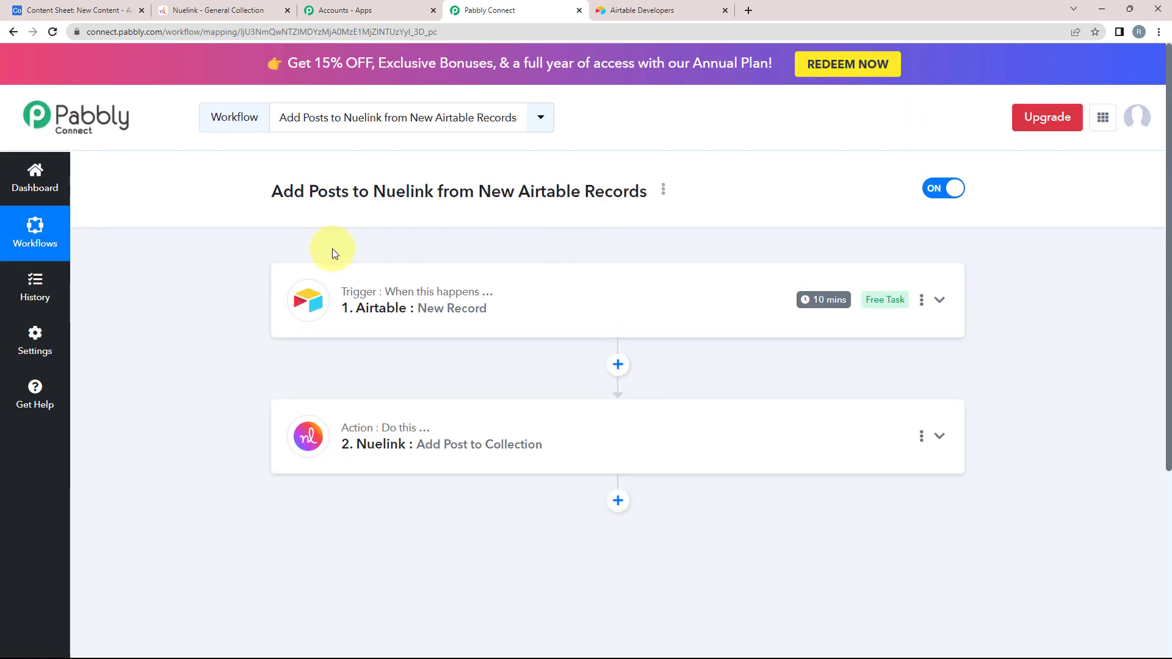
pyautogui.click(46, 5)
pyautogui.click(307, 209)
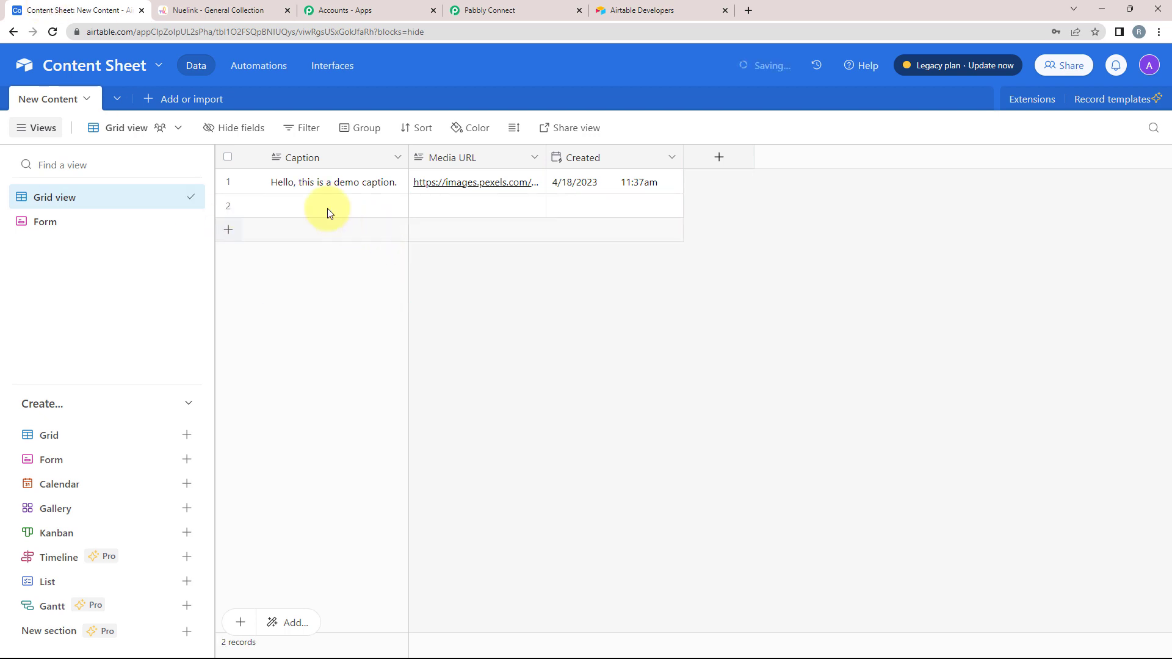
pyautogui.click(309, 204)
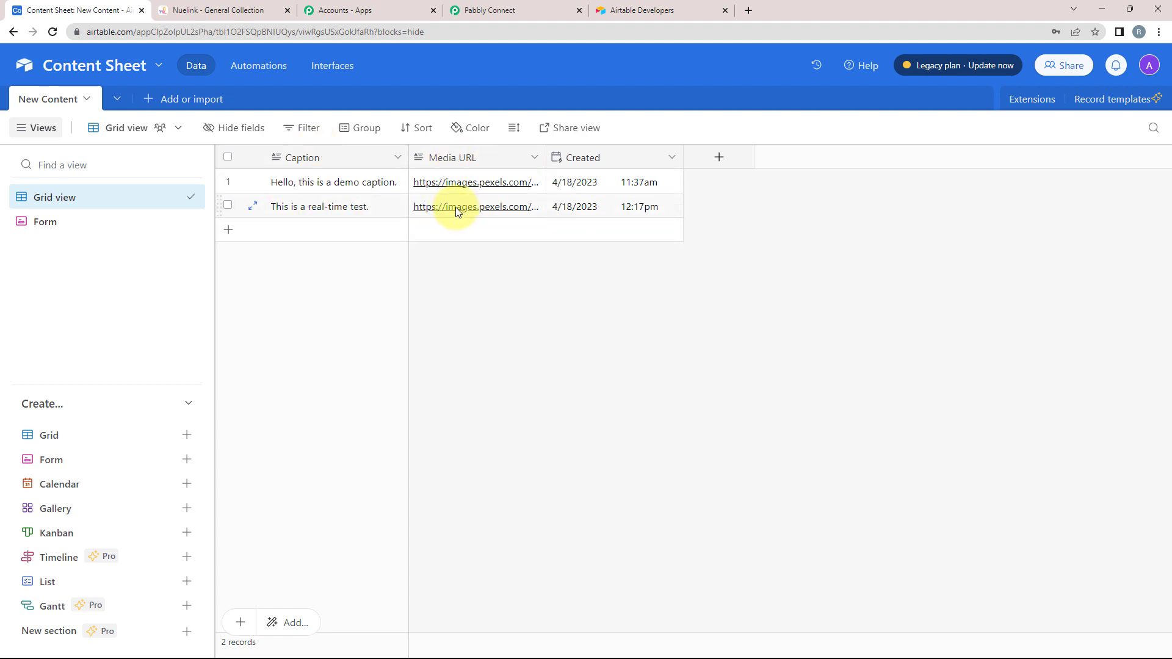
# Open the second record's media URL to view its image, and return to the Airtable table.
pyautogui.click(457, 210)
pyautogui.click(459, 211)
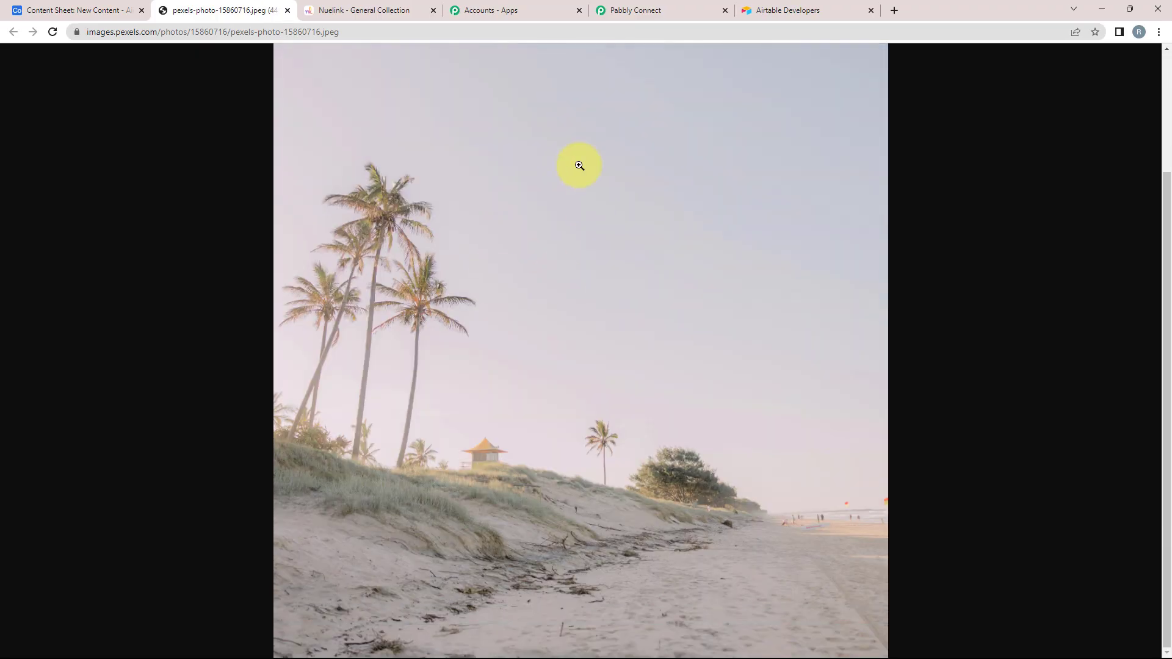
pyautogui.click(606, 8)
pyautogui.click(85, 9)
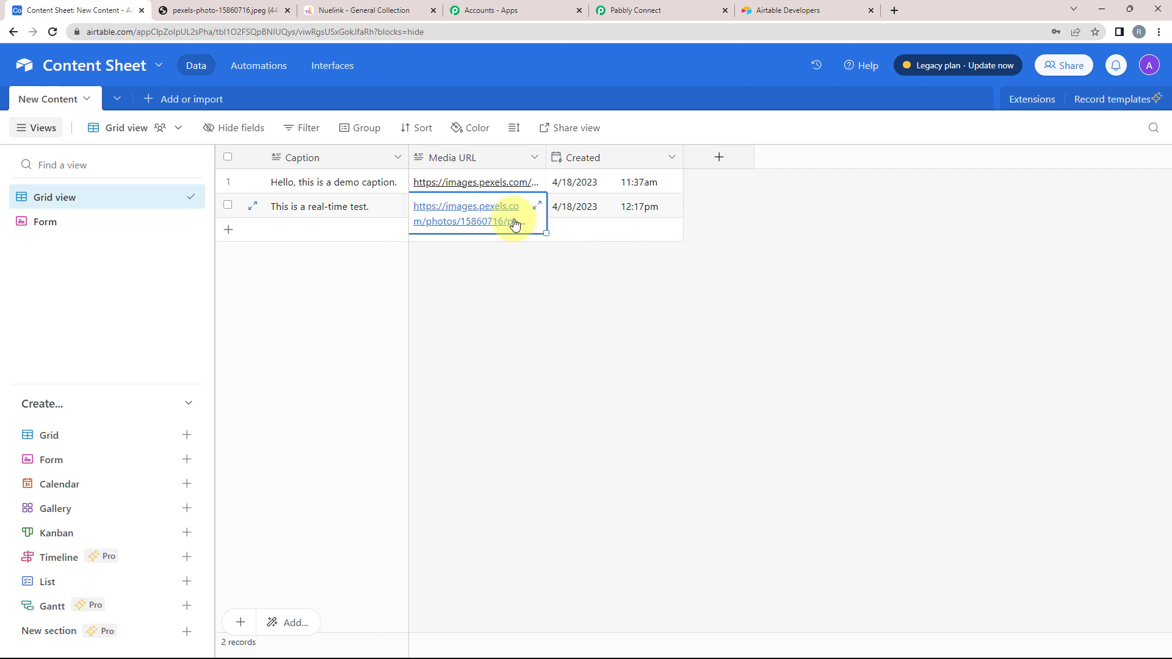
pyautogui.click(512, 287)
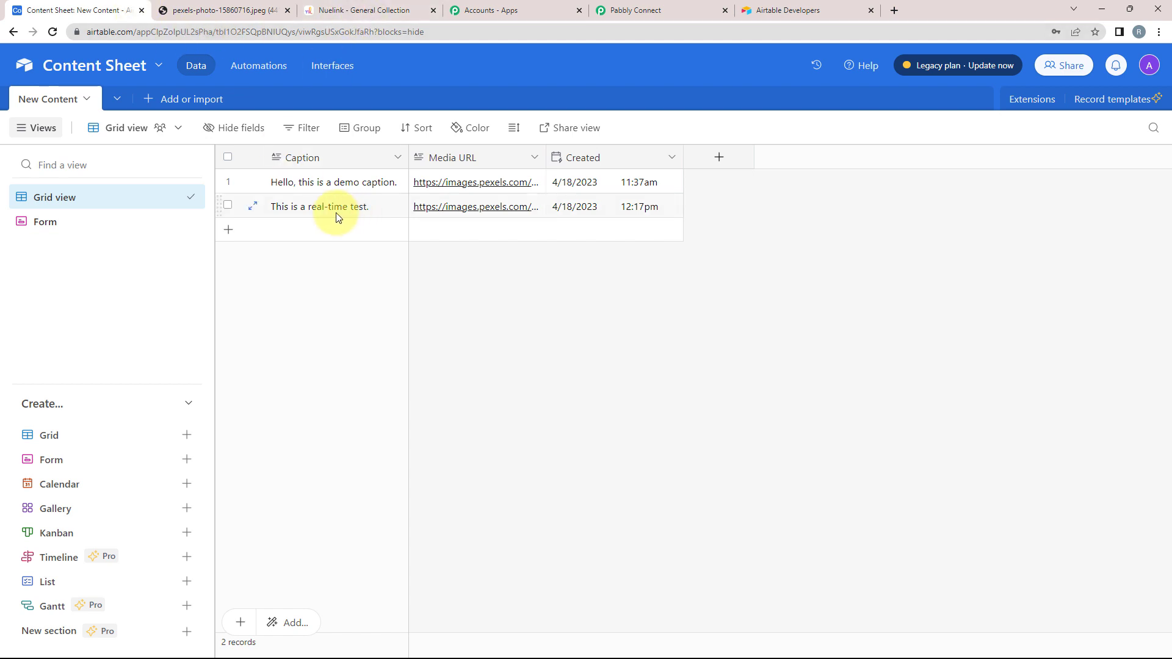
# In Nuelink, close the old post preview and preview the "This is a real-time test." post, checking its caption and image.
pyautogui.click(354, 10)
pyautogui.scroll(3, 805, 210)
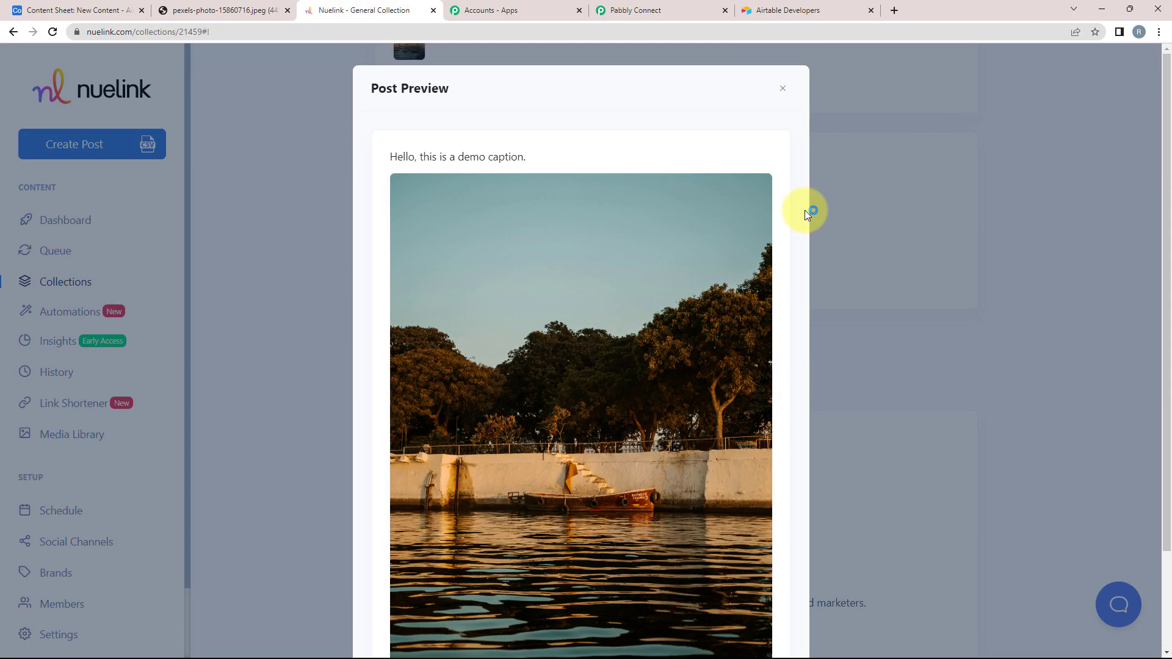
pyautogui.click(781, 86)
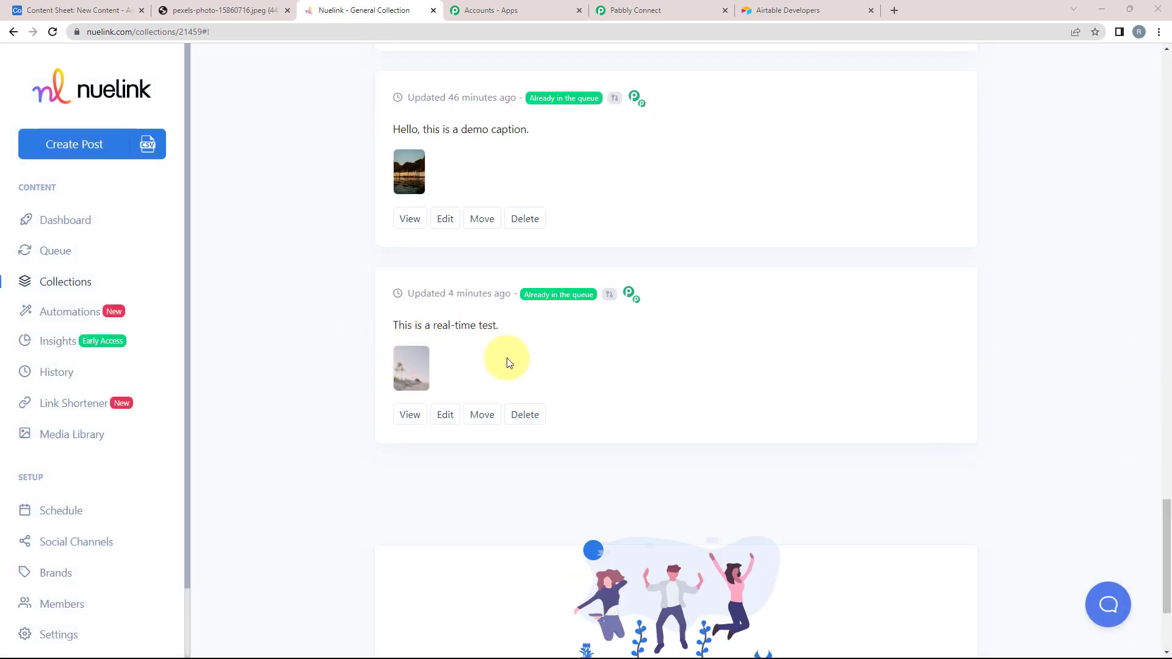
pyautogui.click(414, 365)
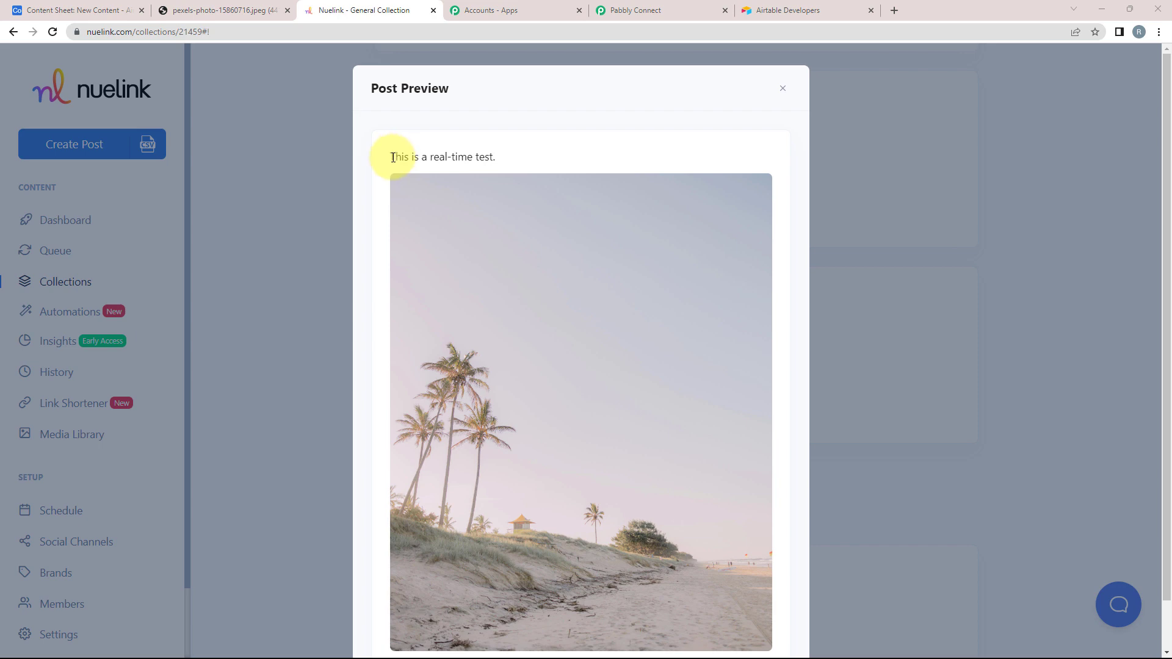
pyautogui.moveTo(391, 157); pyautogui.dragTo(489, 157)
pyautogui.scroll(-1, 551, 365)
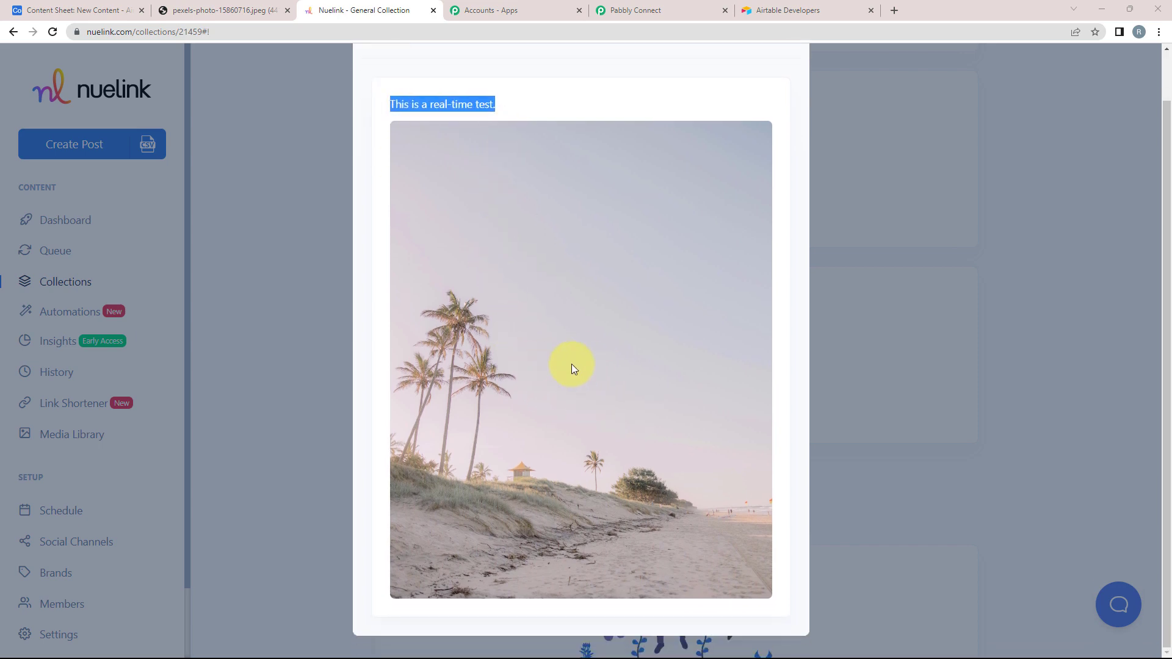
pyautogui.scroll(1, 562, 383)
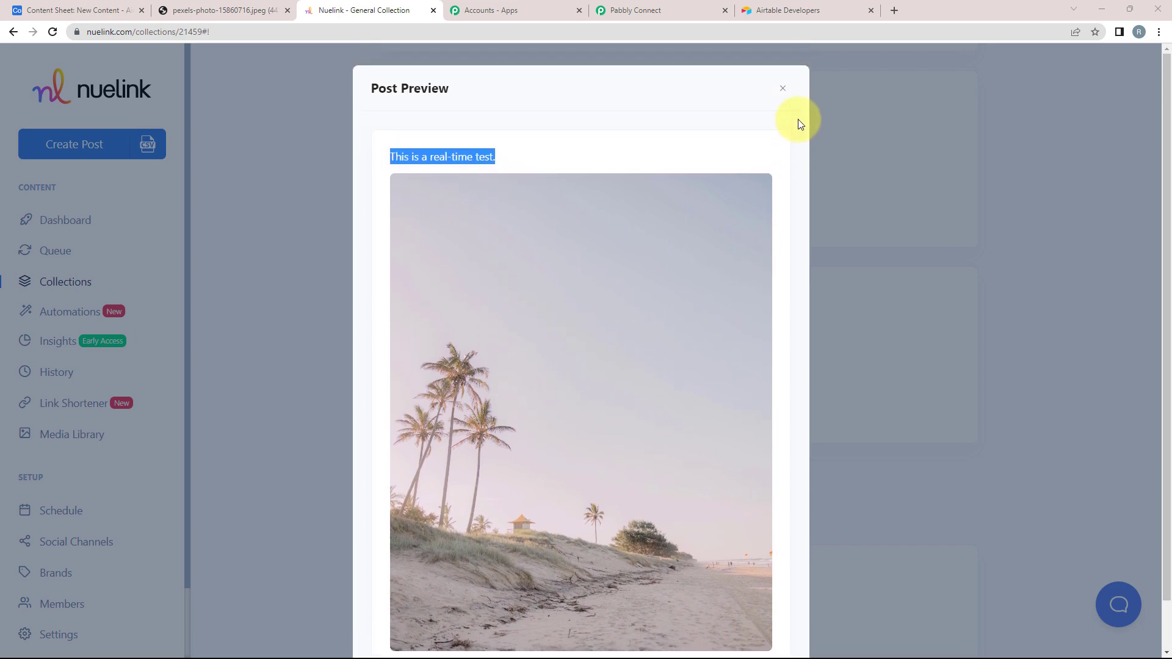
# Compare the previewed post with the source Pexels image, close the preview, and return to the Pabbly Connect workflow.
pyautogui.click(223, 11)
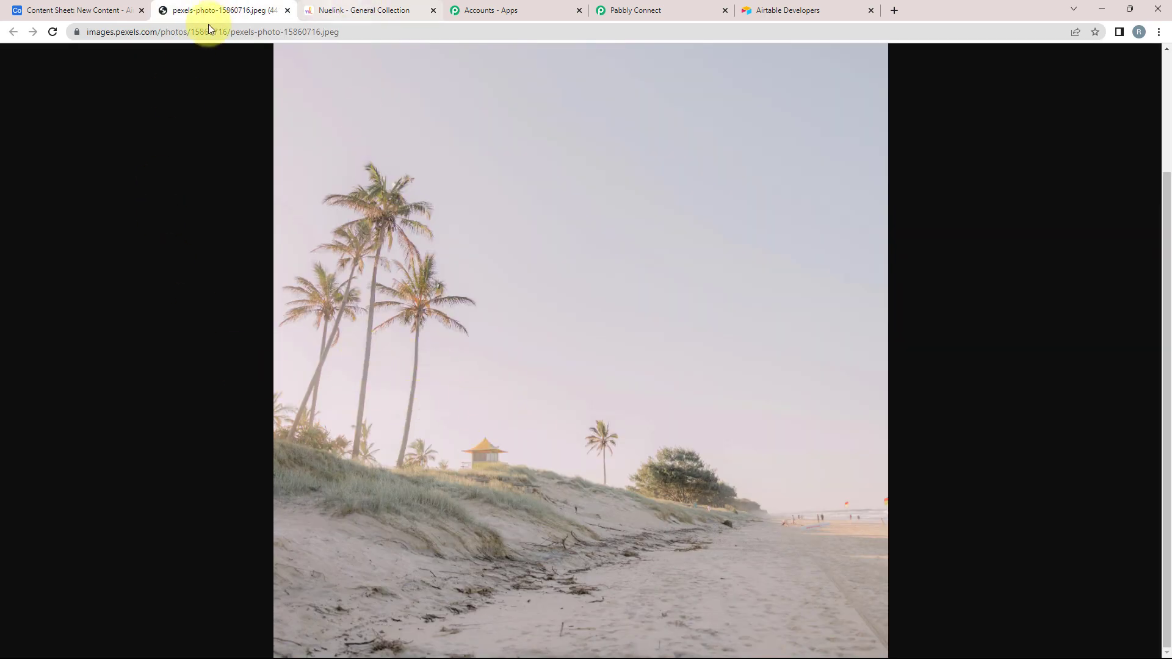
pyautogui.click(361, 10)
pyautogui.scroll(-2, 672, 214)
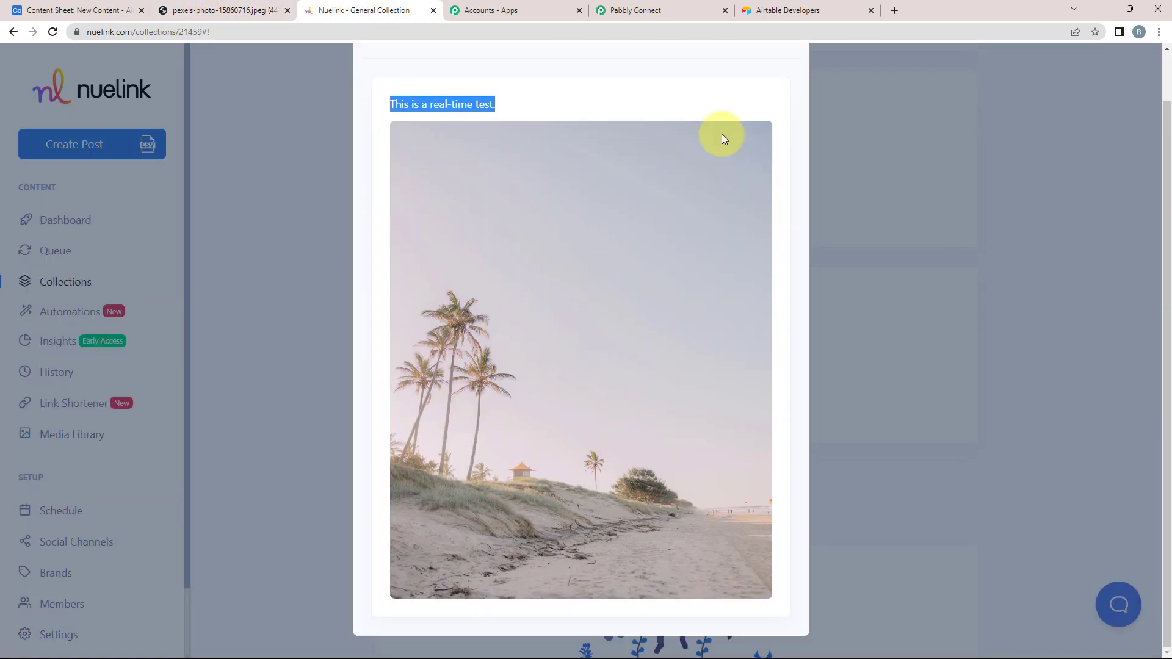
pyautogui.scroll(2, 703, 244)
pyautogui.click(782, 89)
pyautogui.click(635, 10)
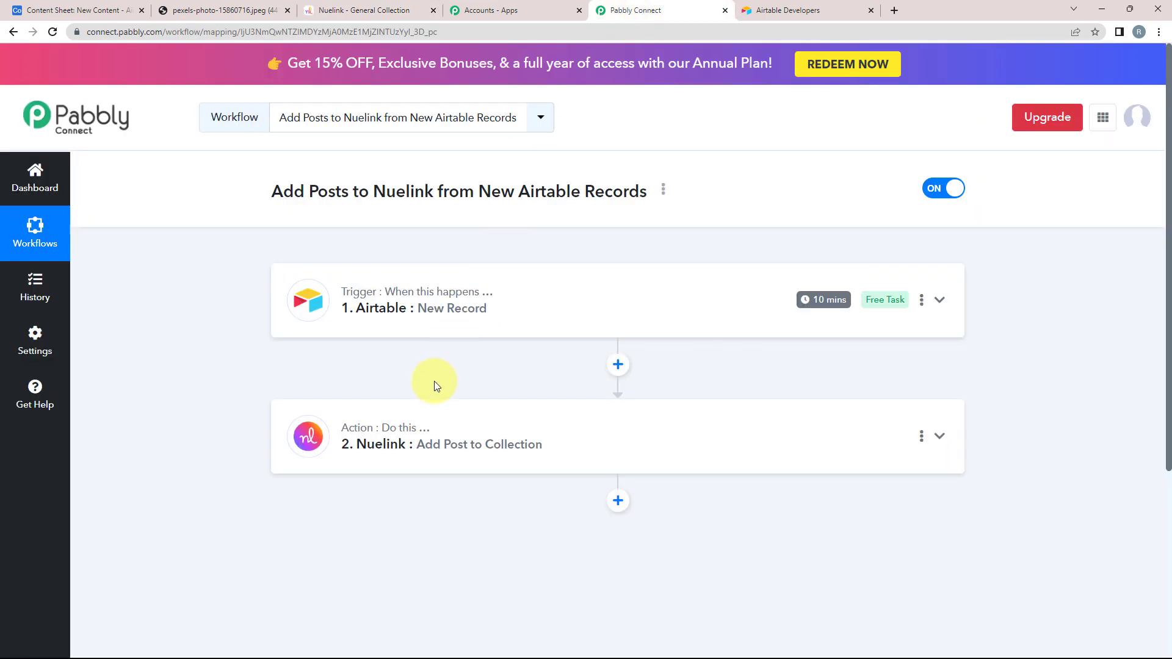